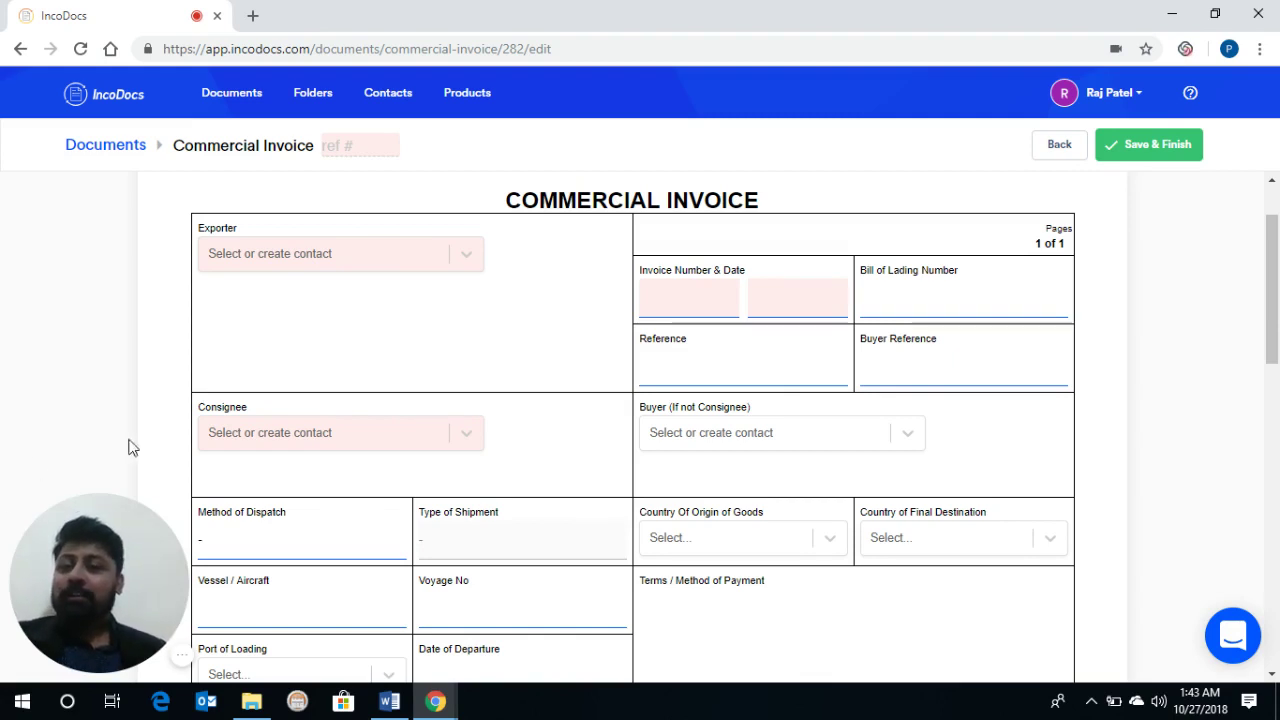
# Select INDIAN EXPORT PVT LTD as the invoice's exporter from the contact list.
pyautogui.click(465, 258)
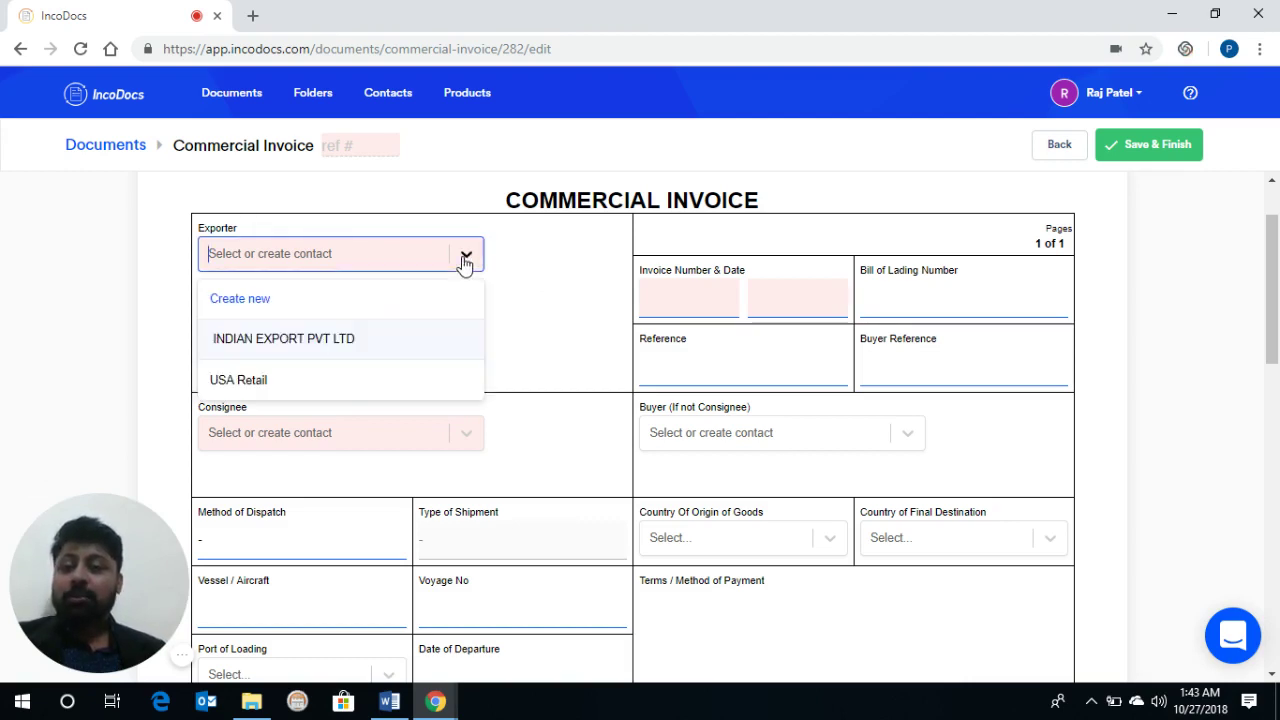
pyautogui.click(236, 303)
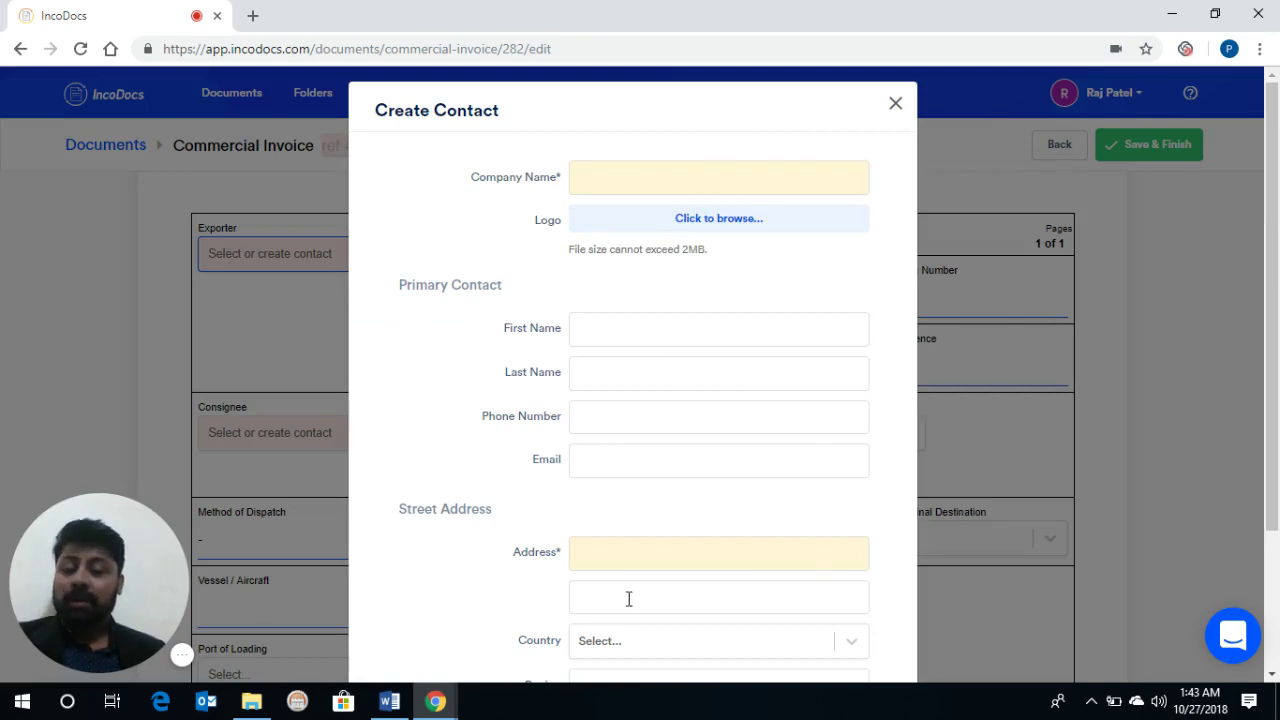
pyautogui.click(895, 104)
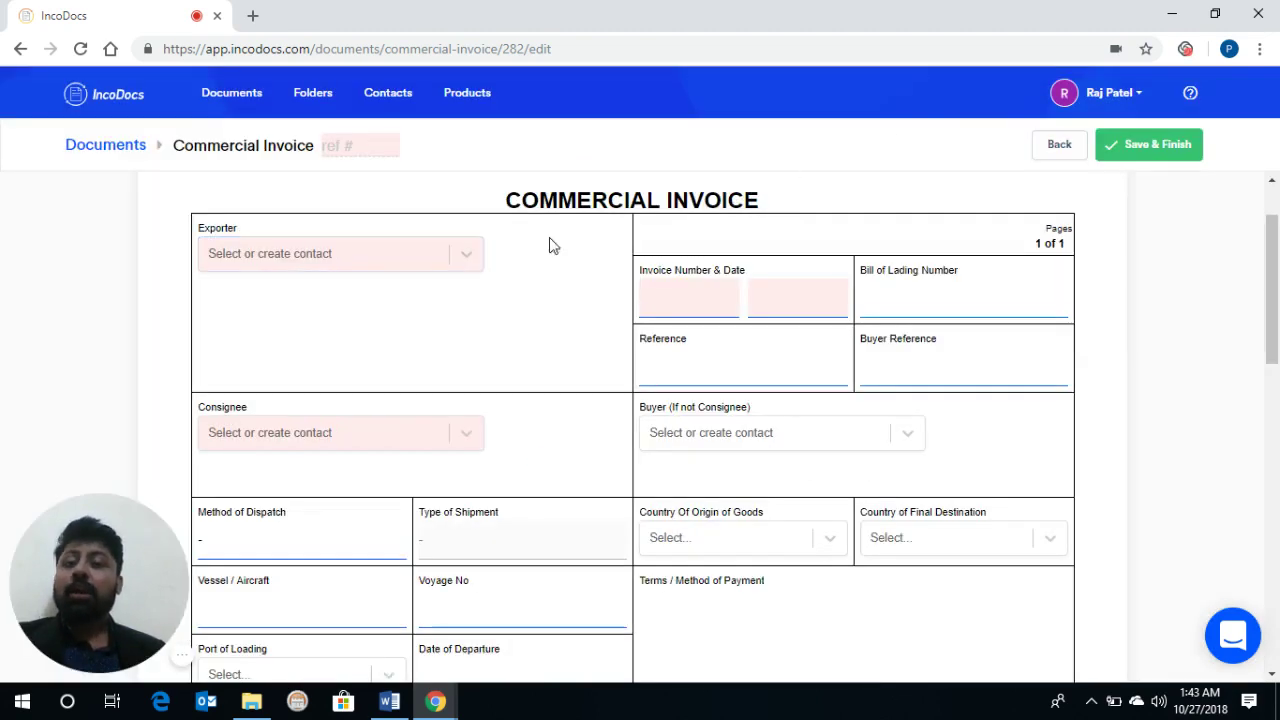
pyautogui.click(470, 256)
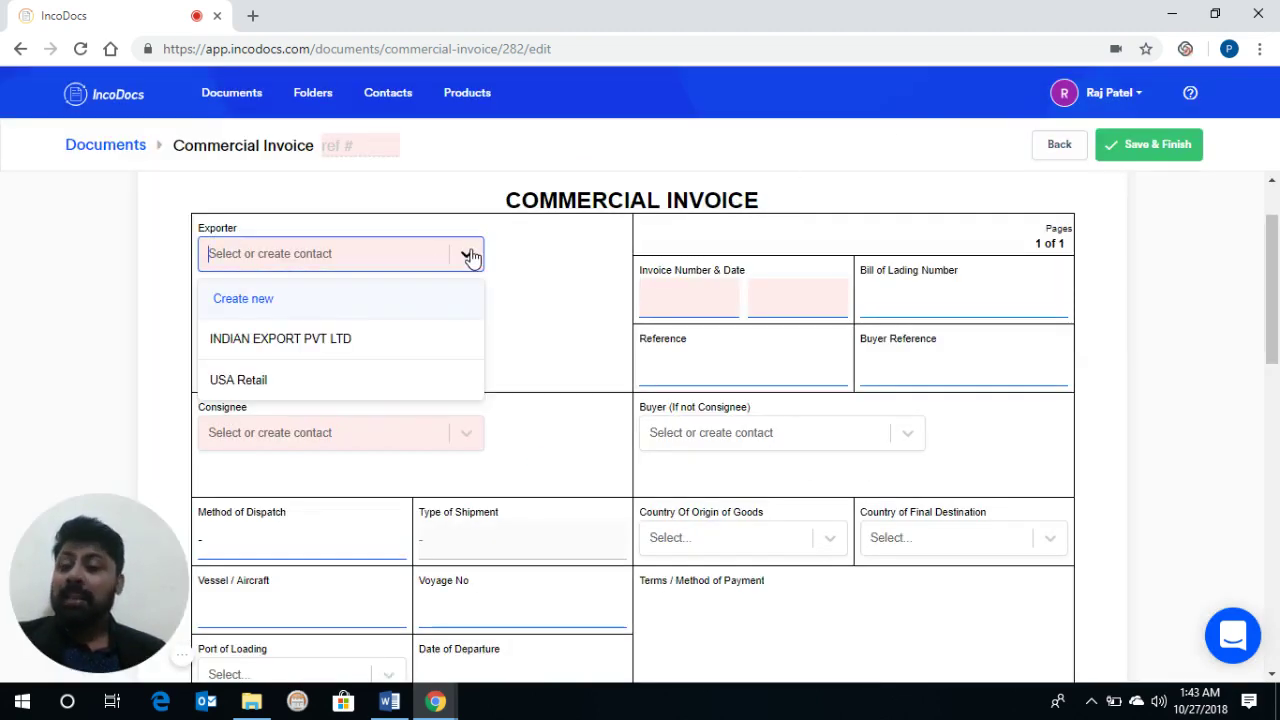
pyautogui.click(305, 340)
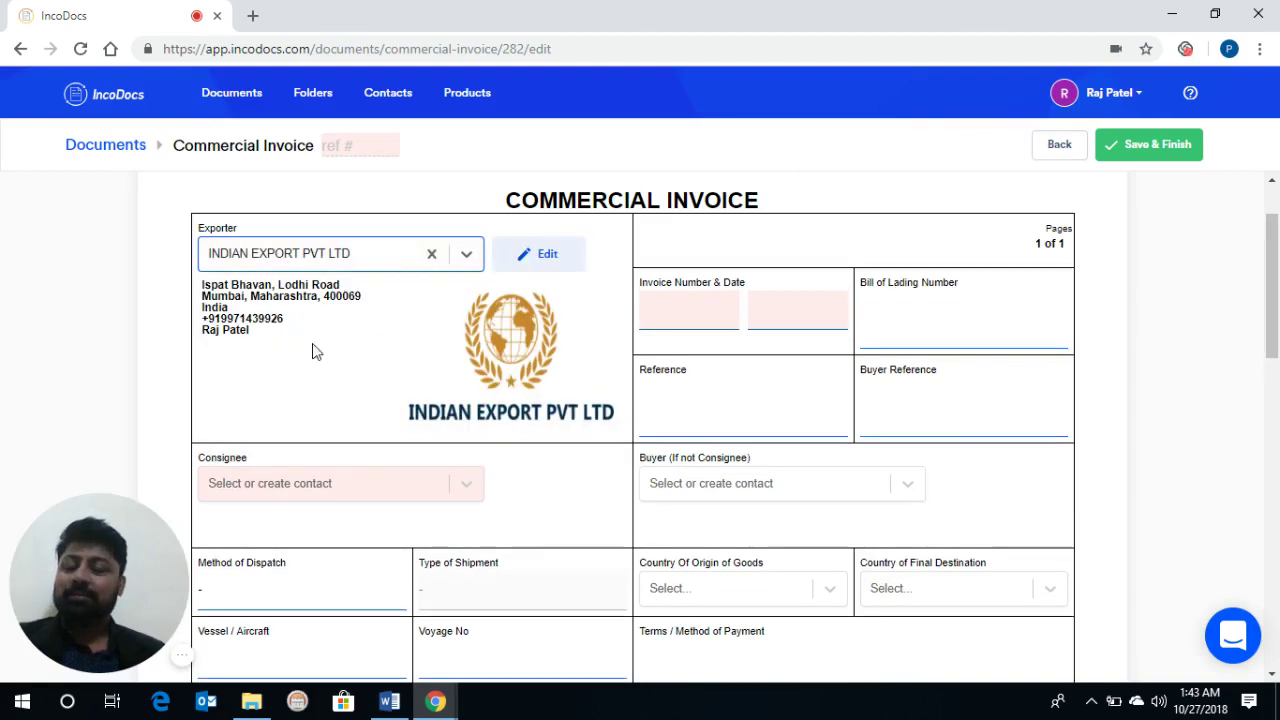
# Select USA Retail as the consignee from the contact list.
pyautogui.scroll(-1, 474, 415)
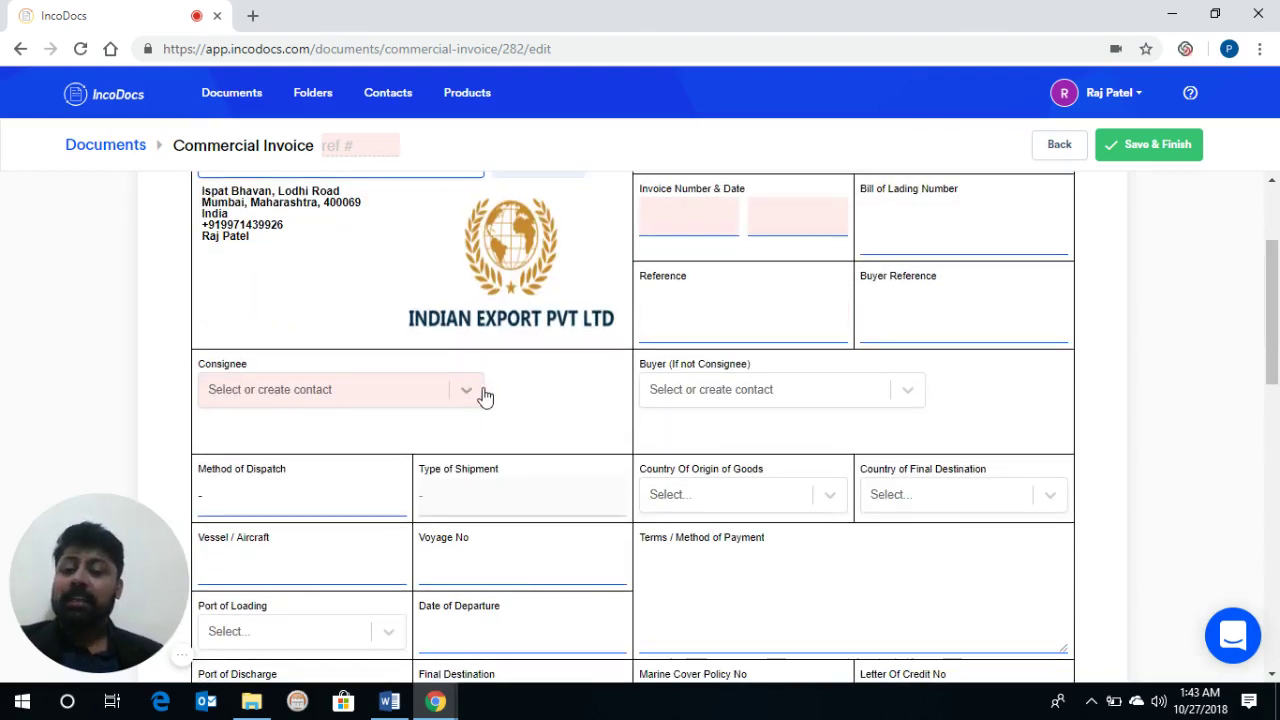
pyautogui.click(464, 392)
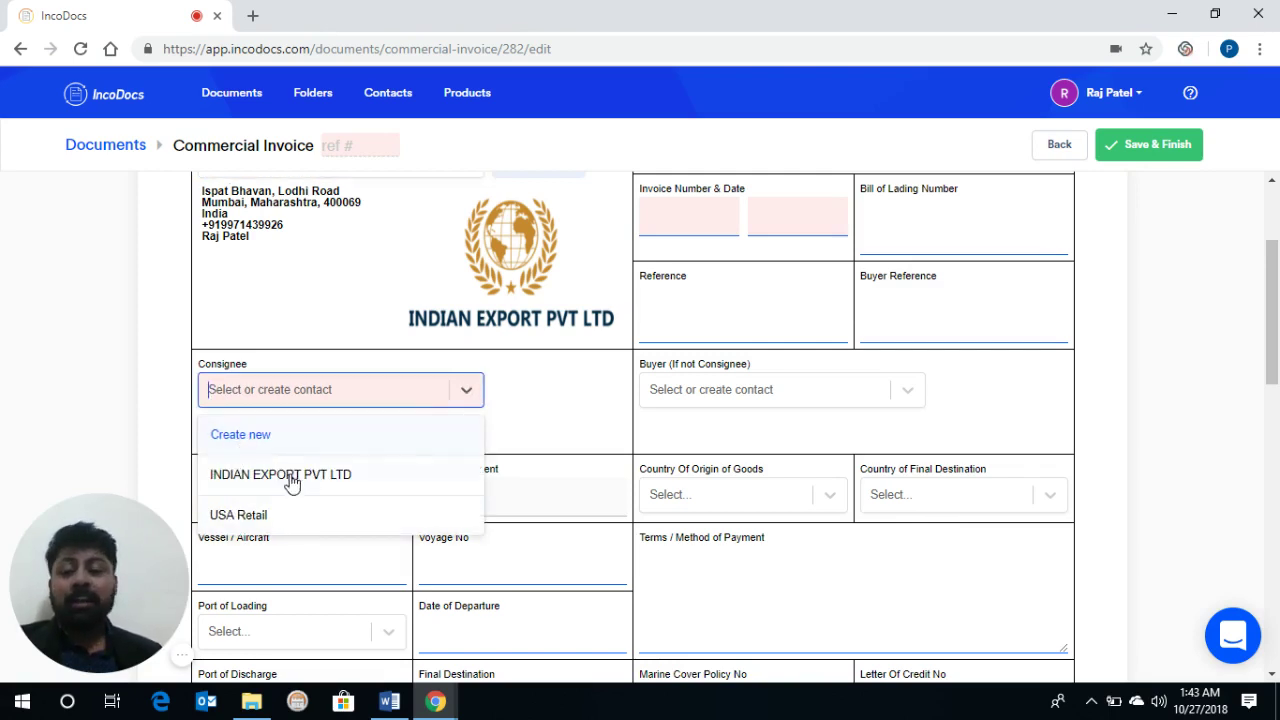
pyautogui.click(276, 525)
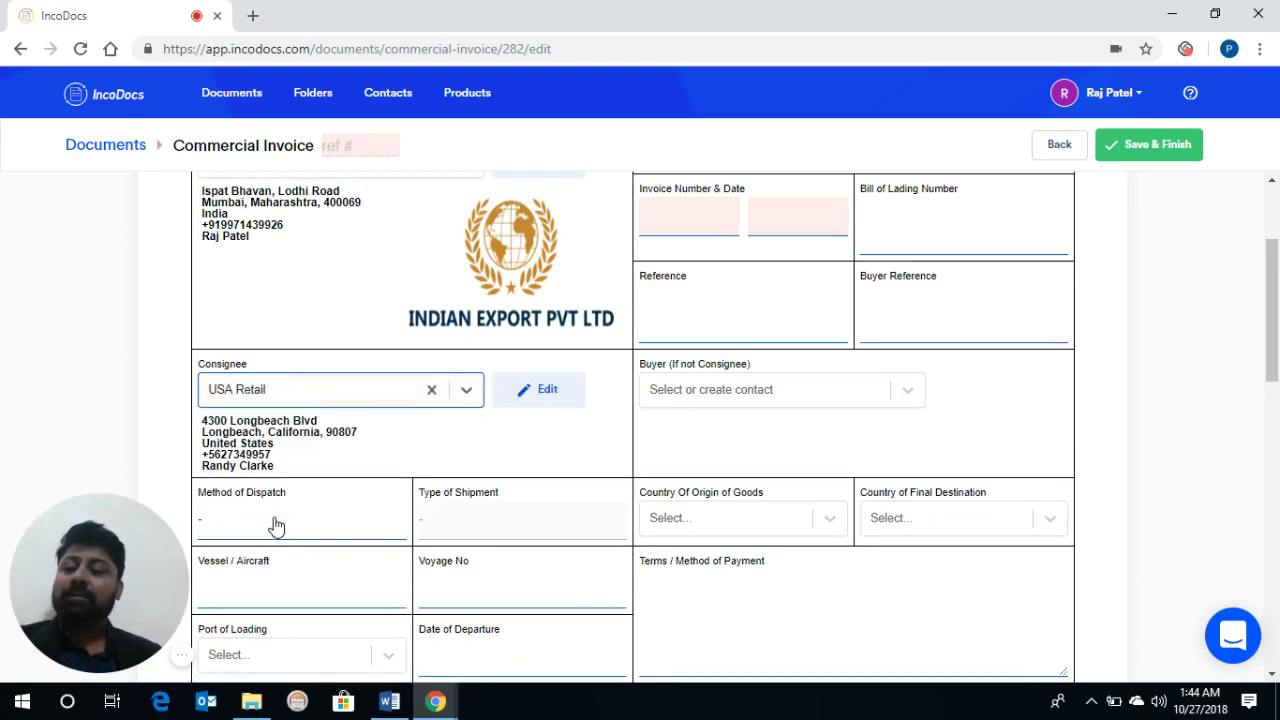
# Set the method of dispatch to Sea.
pyautogui.scroll(-3, 371, 298)
pyautogui.scroll(1, 334, 254)
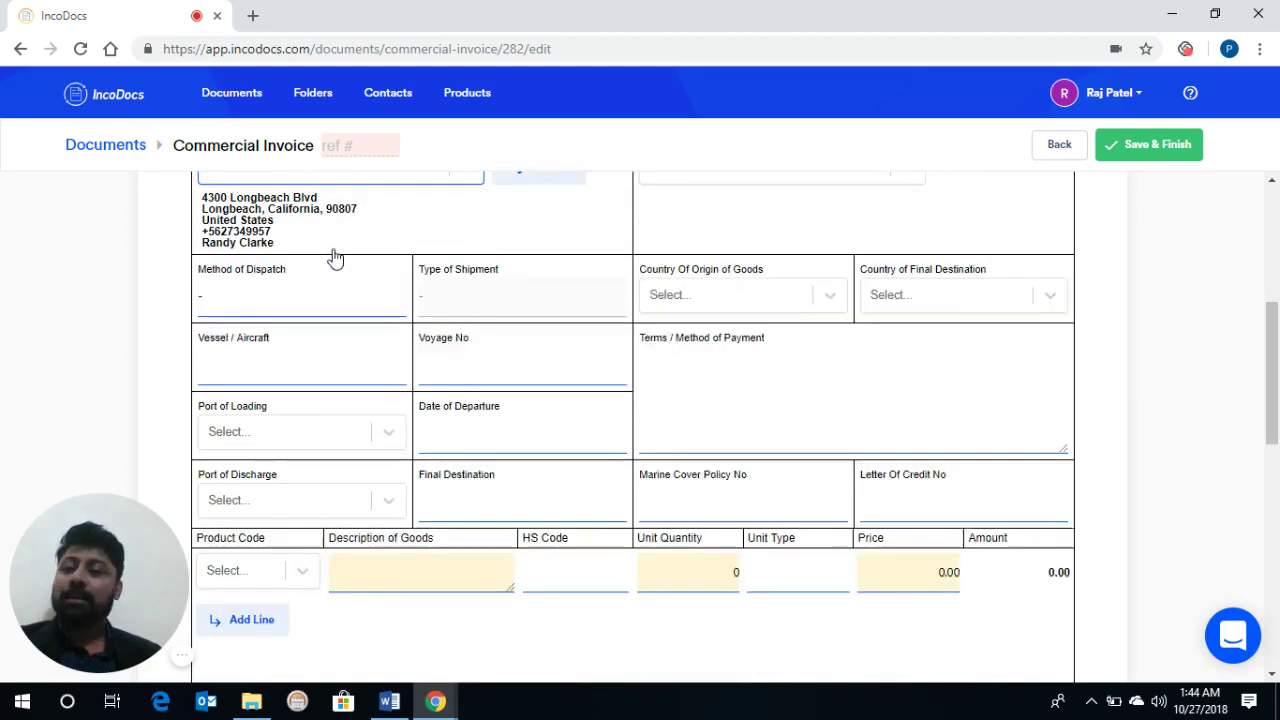
pyautogui.click(283, 348)
pyautogui.click(280, 345)
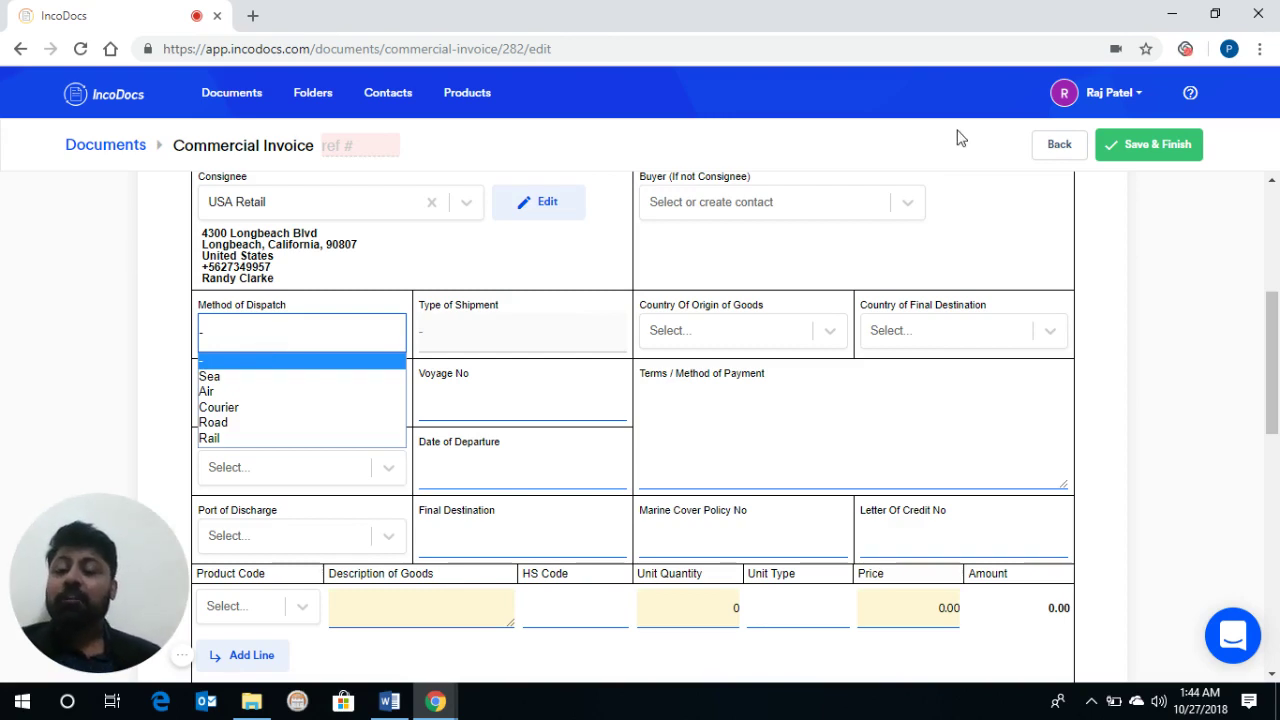
pyautogui.click(224, 381)
# Enter vessel MAERSK PHOENIX and voyage number 160W.
pyautogui.click(325, 401)
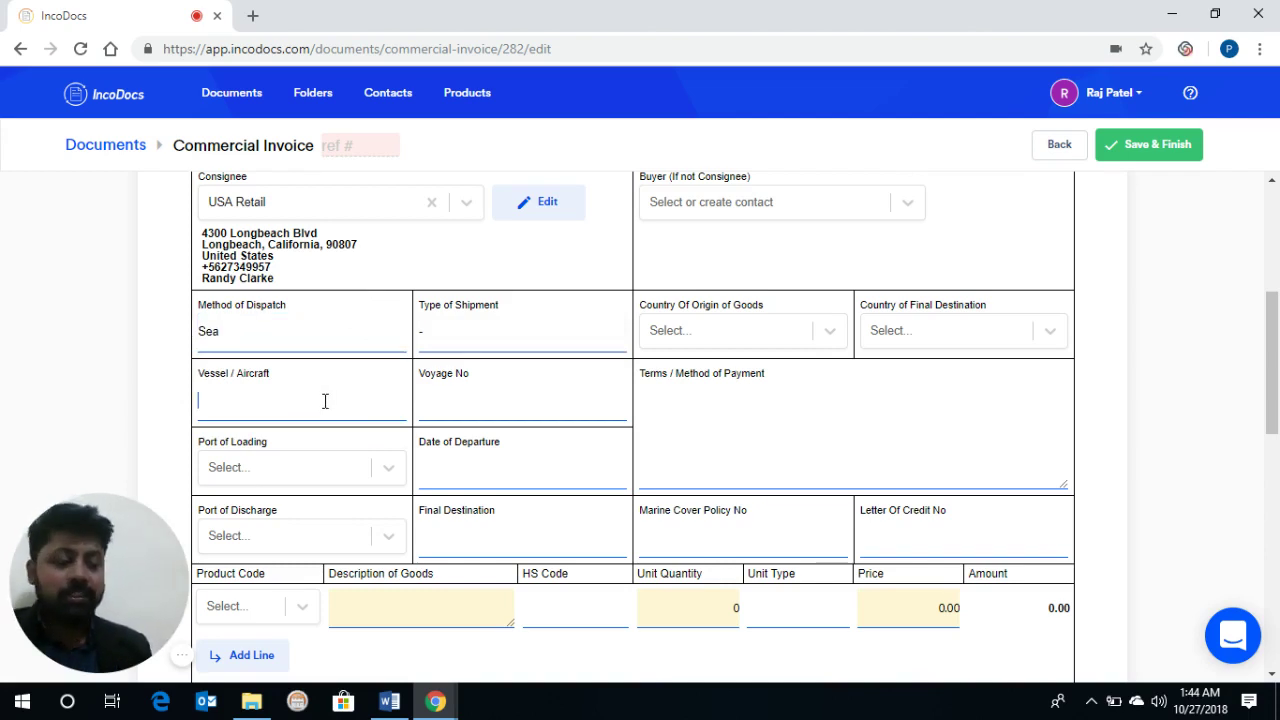
pyautogui.write('M')
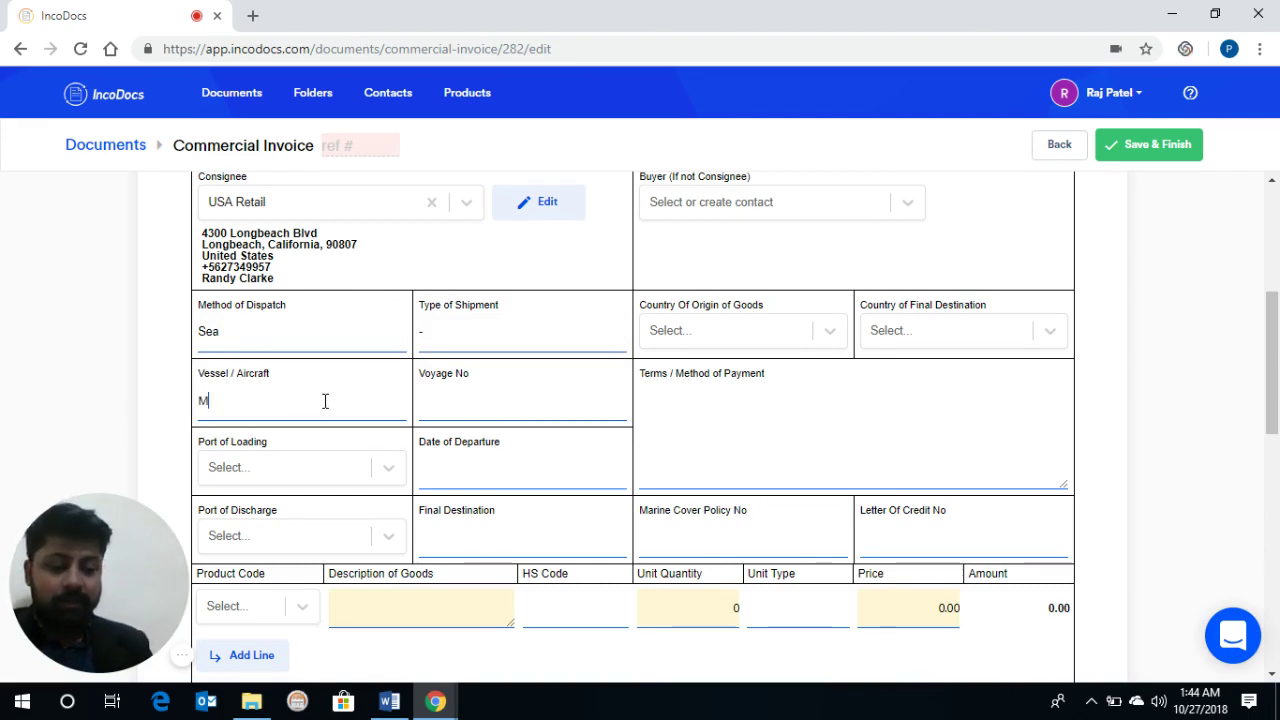
pyautogui.write('AERSK')
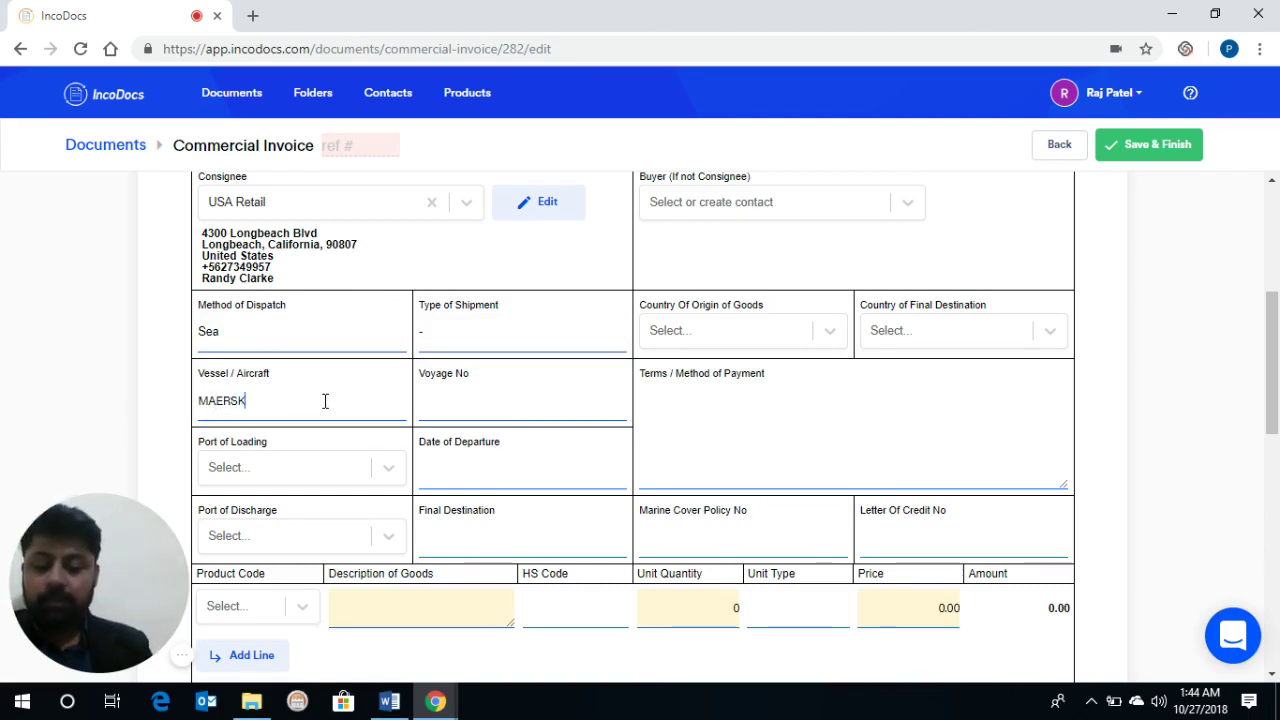
pyautogui.write(' P')
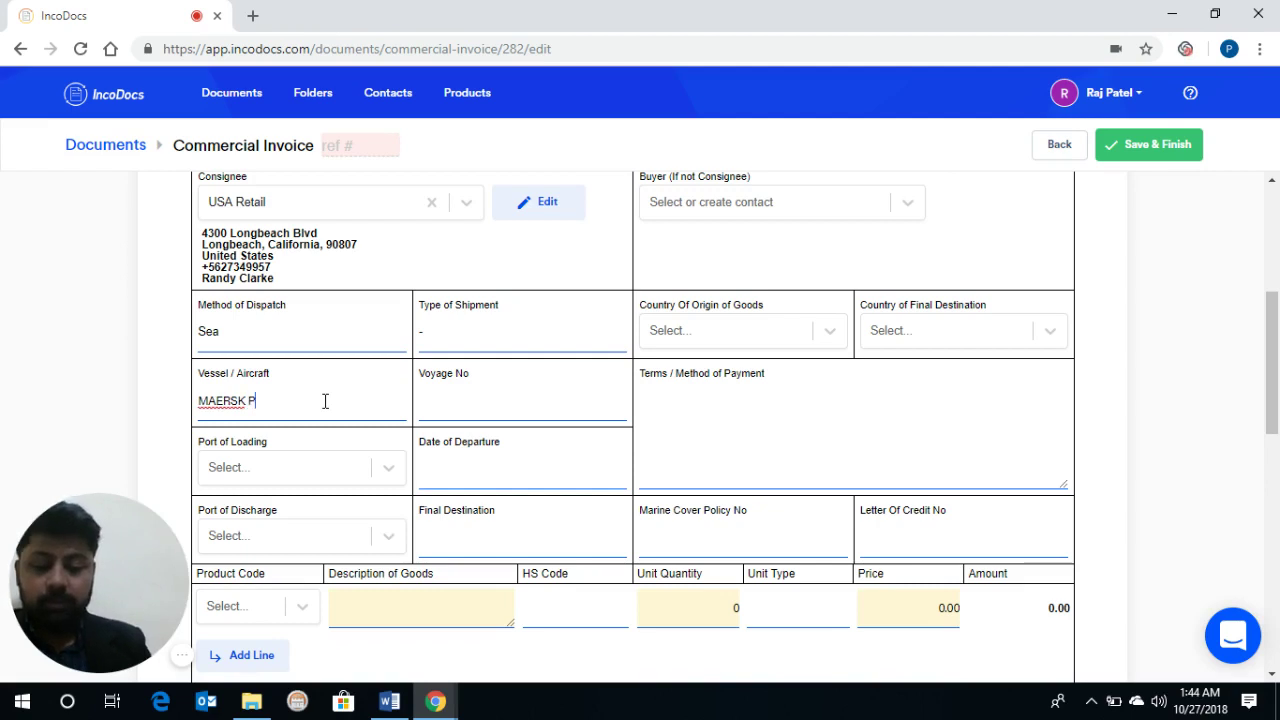
pyautogui.write('HOE')
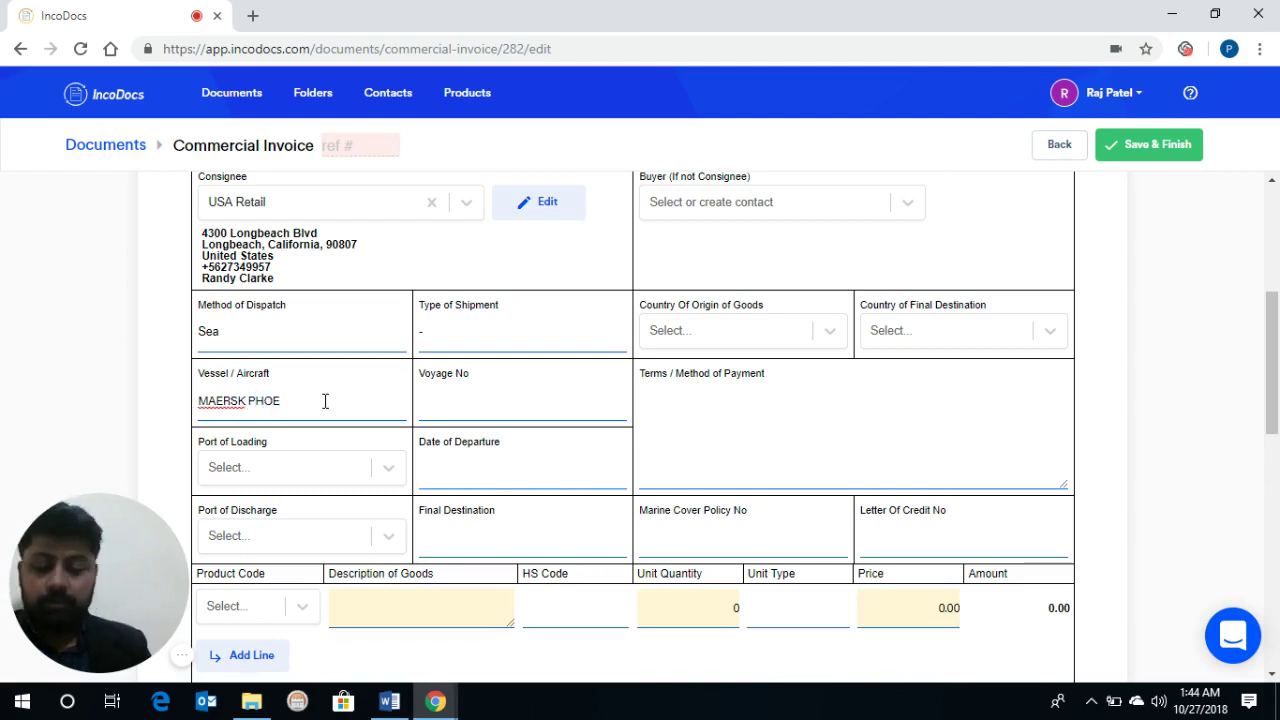
pyautogui.write('NIX')
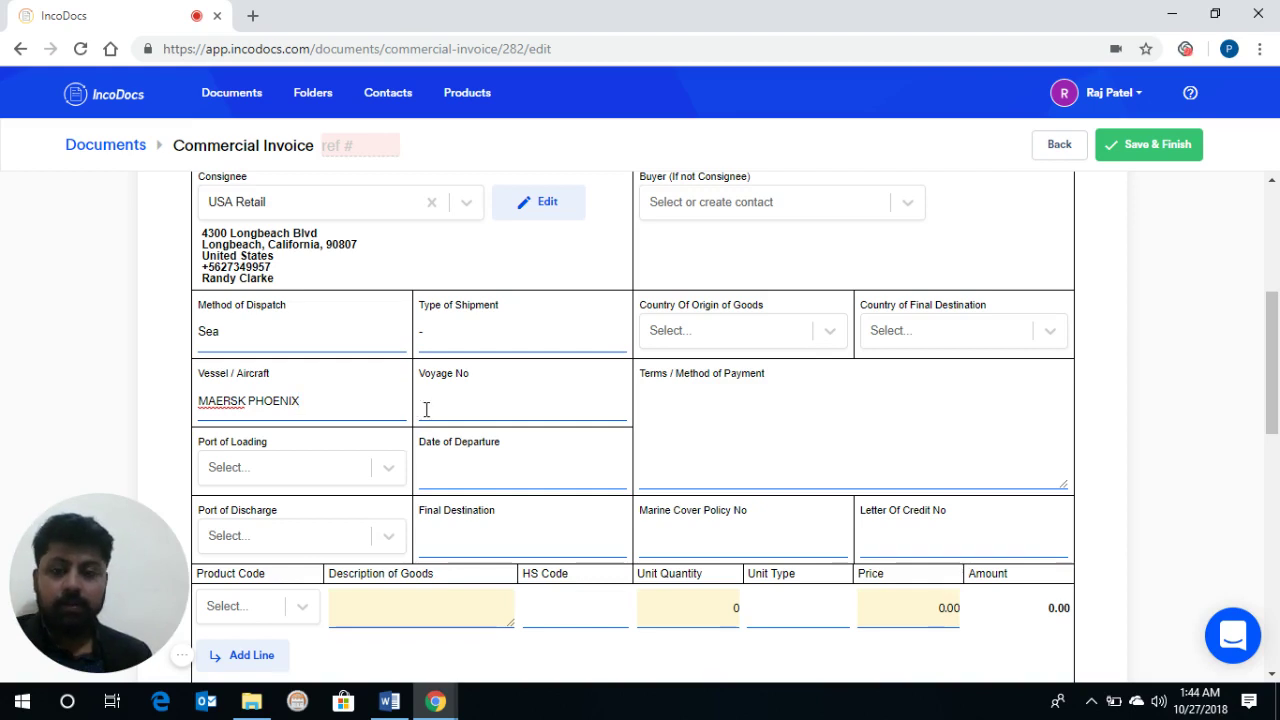
pyautogui.click(465, 388)
pyautogui.write('160')
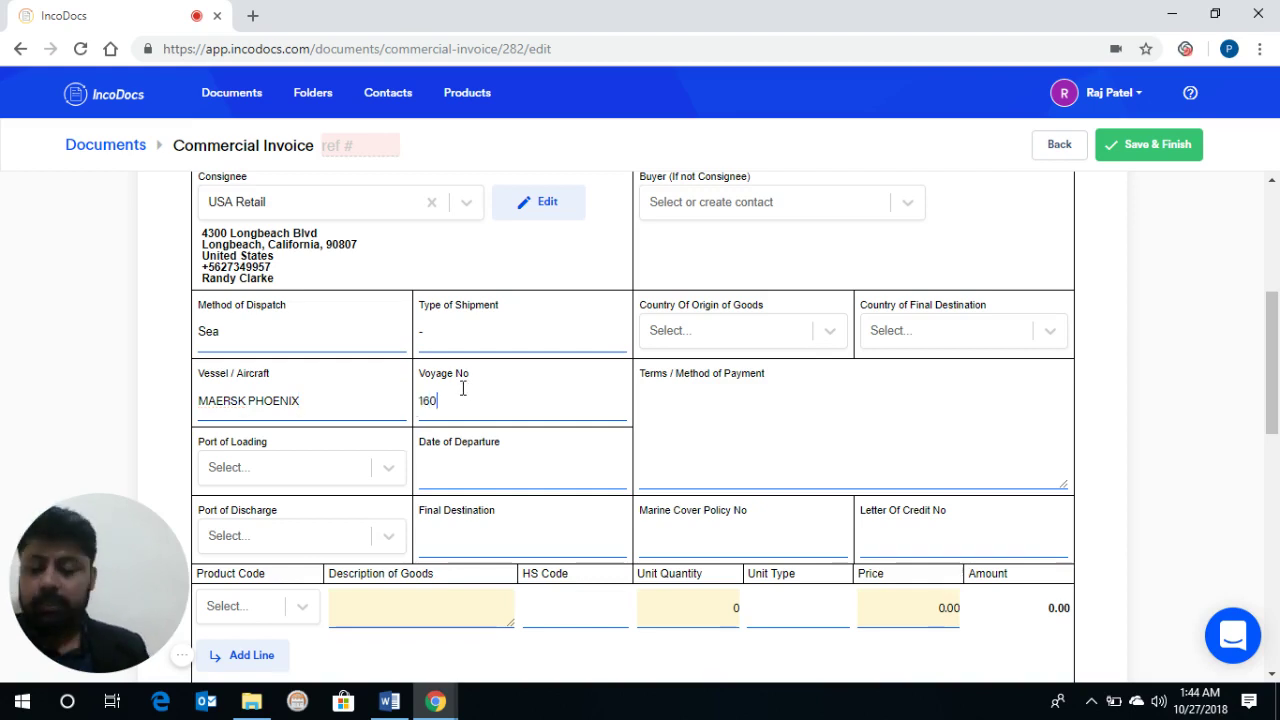
pyautogui.write('W')
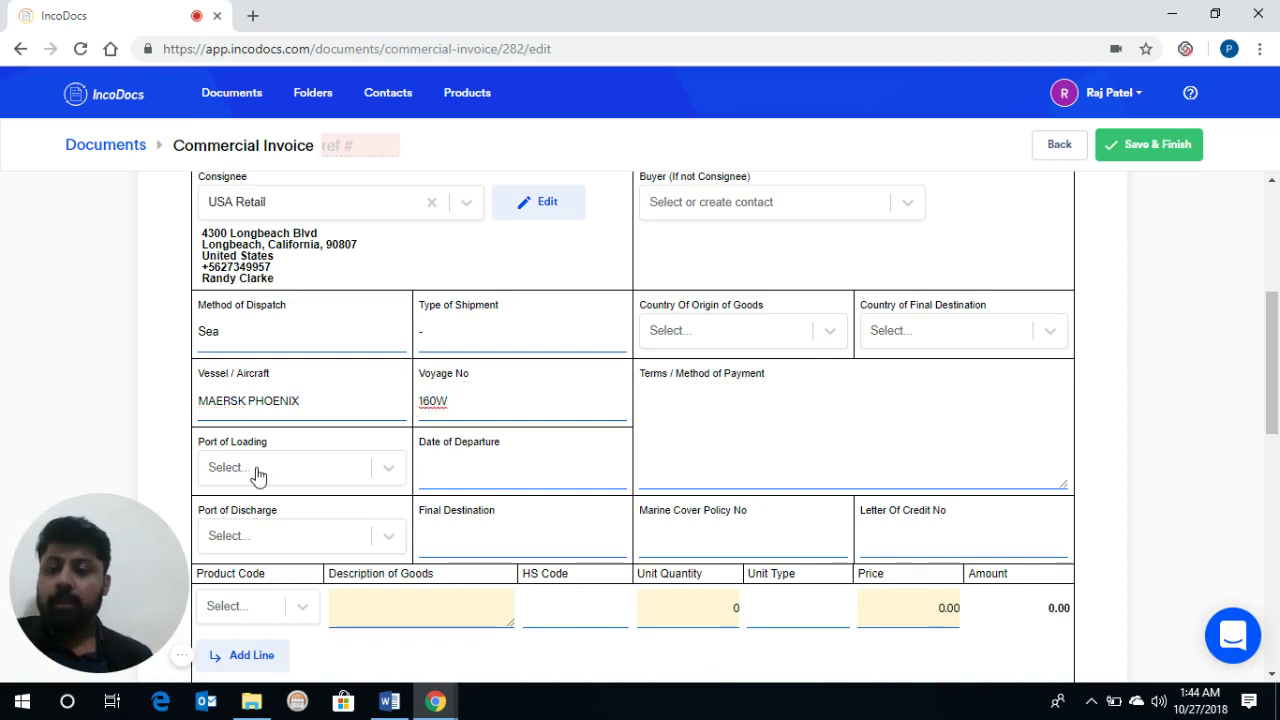
# Set port of loading to India - Mumbai and port of discharge to Long Beach, United States.
pyautogui.click(258, 468)
pyautogui.write('M')
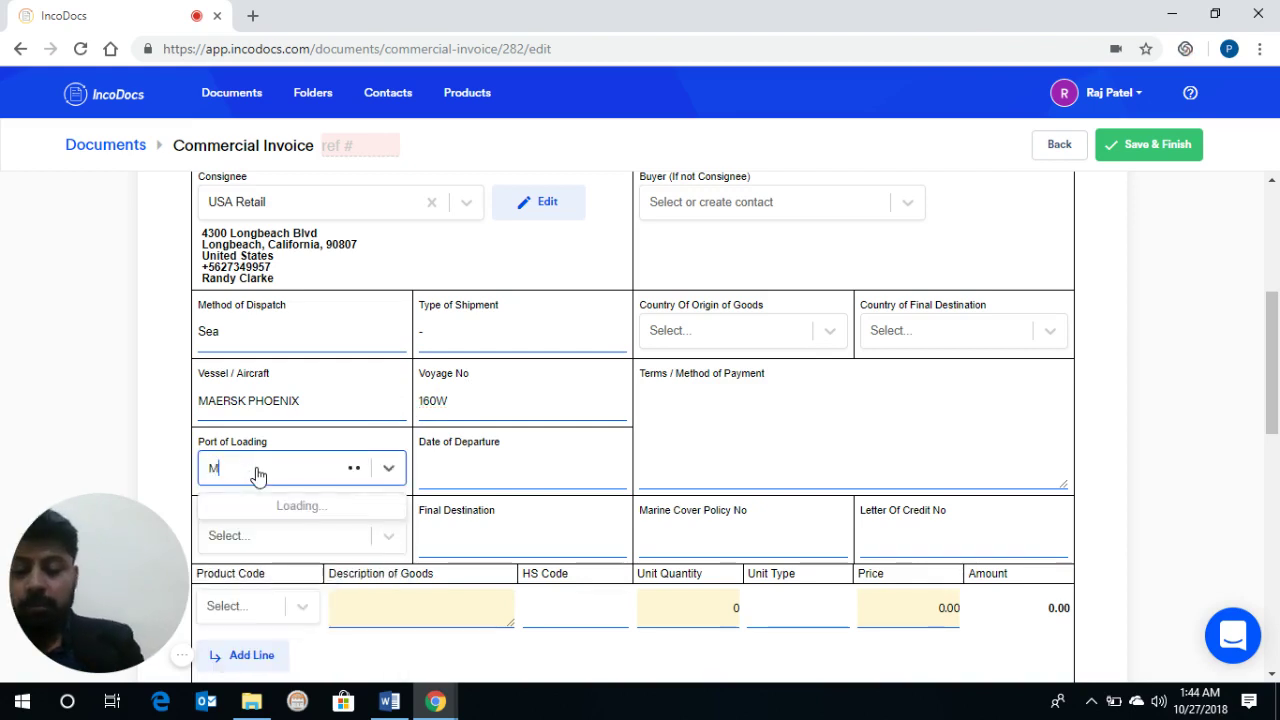
pyautogui.write('UMBAI')
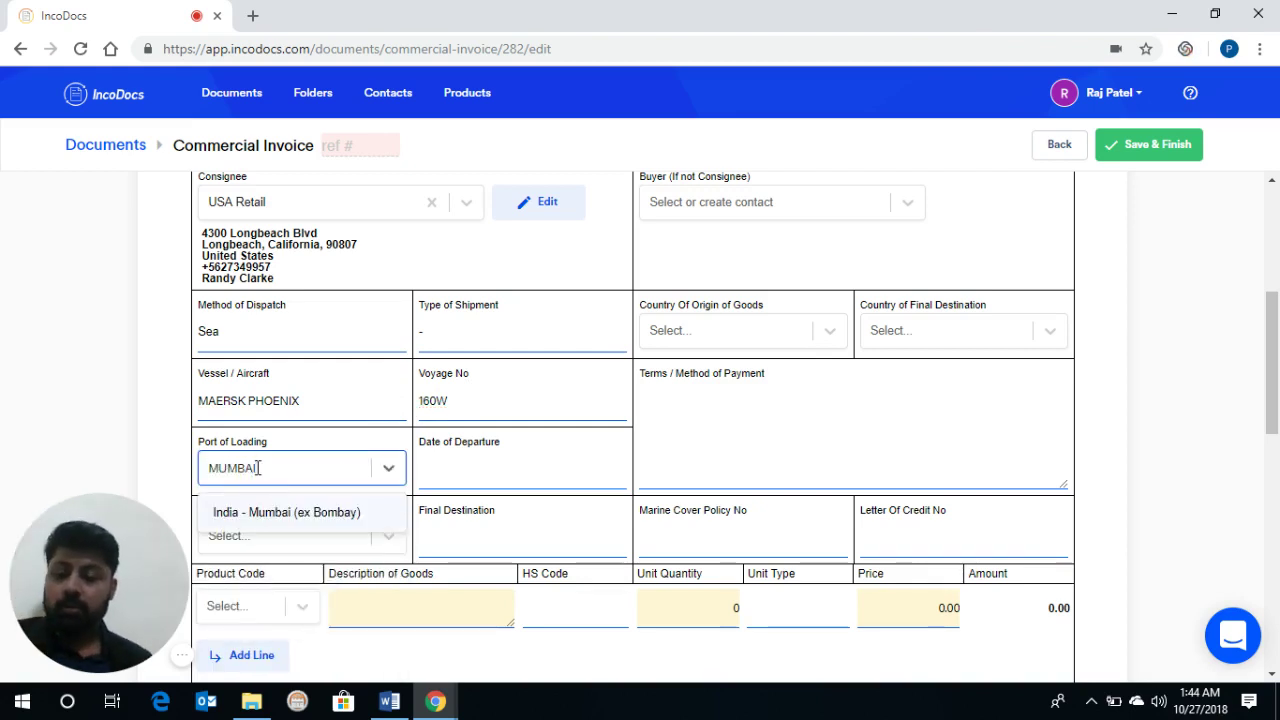
pyautogui.click(253, 530)
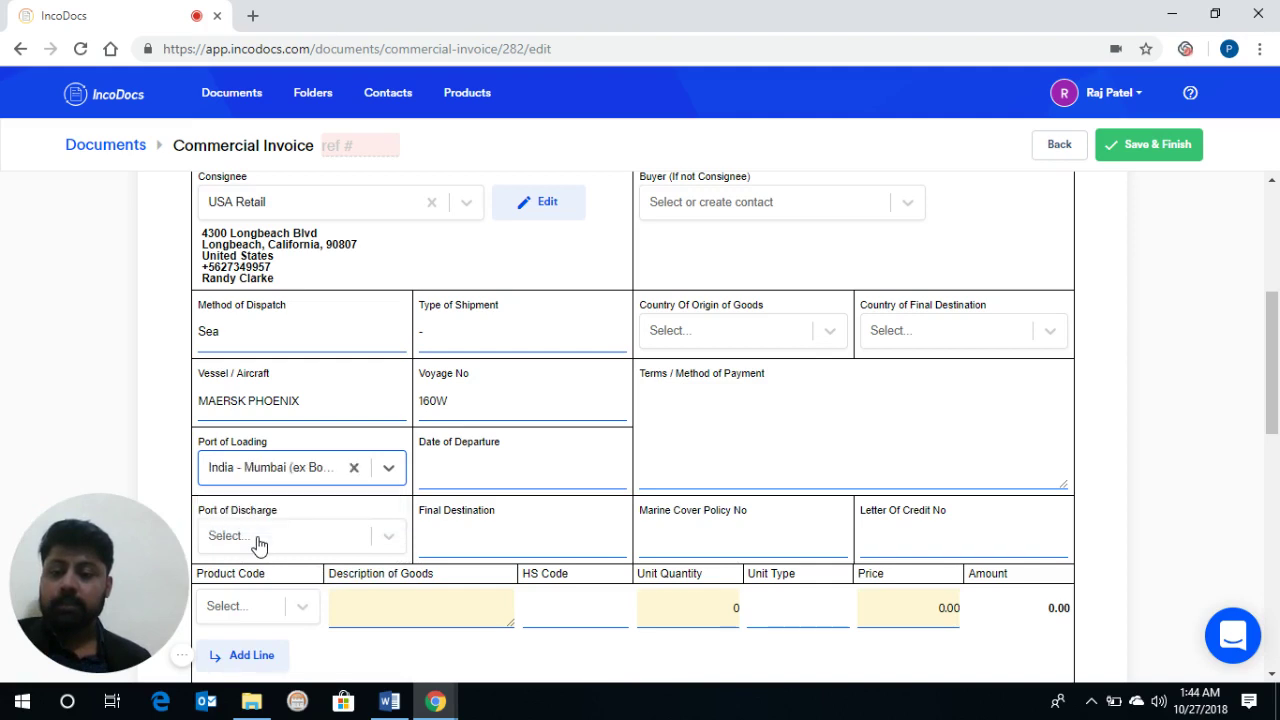
pyautogui.click(258, 543)
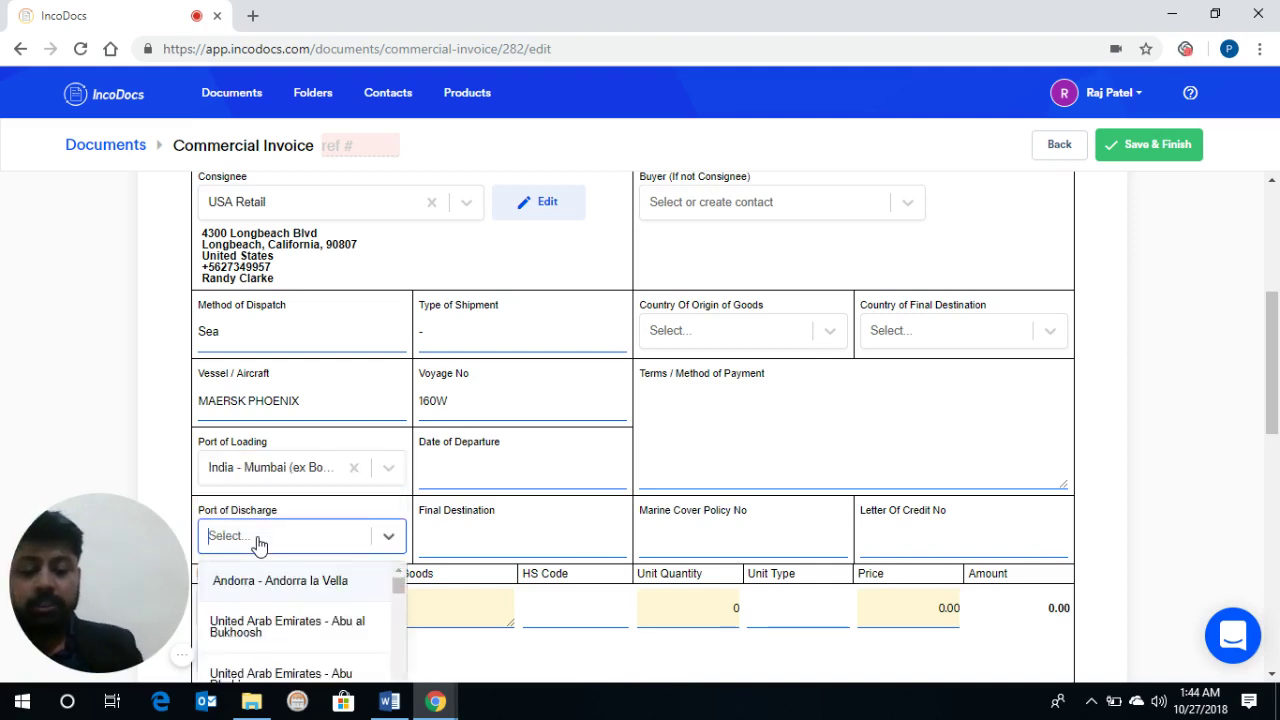
pyautogui.write('LONG BE')
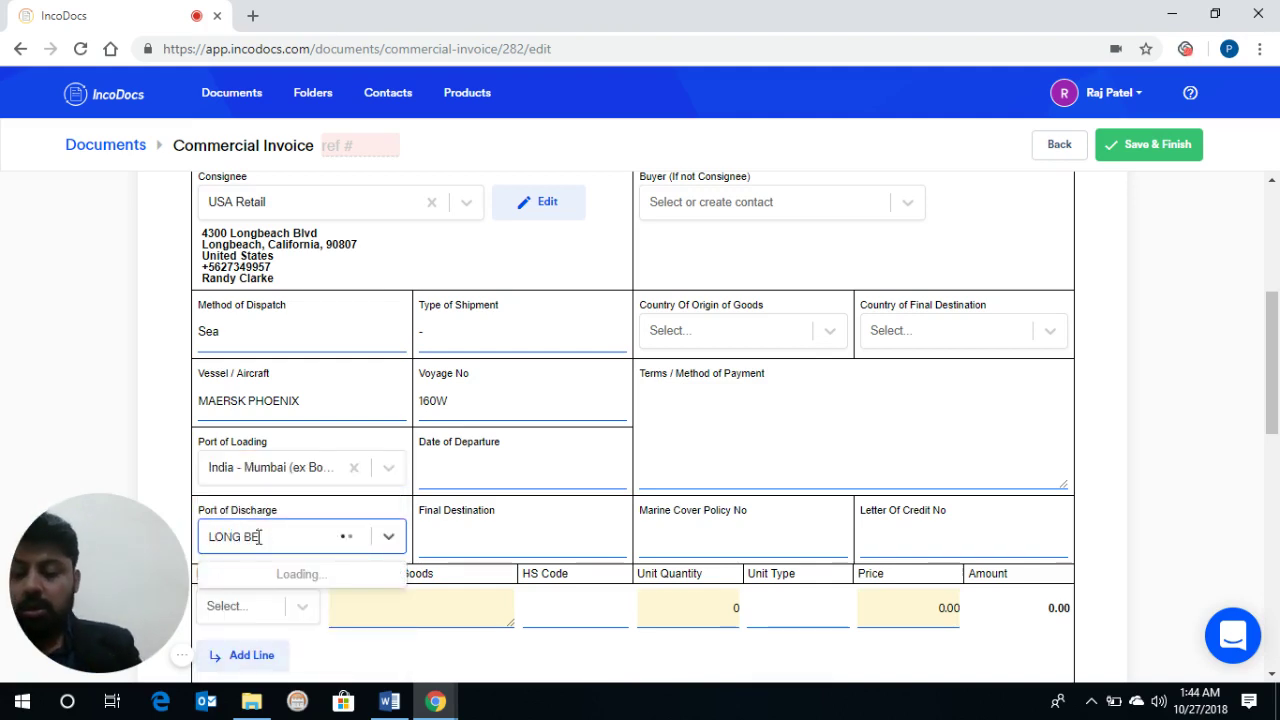
pyautogui.write('ACH')
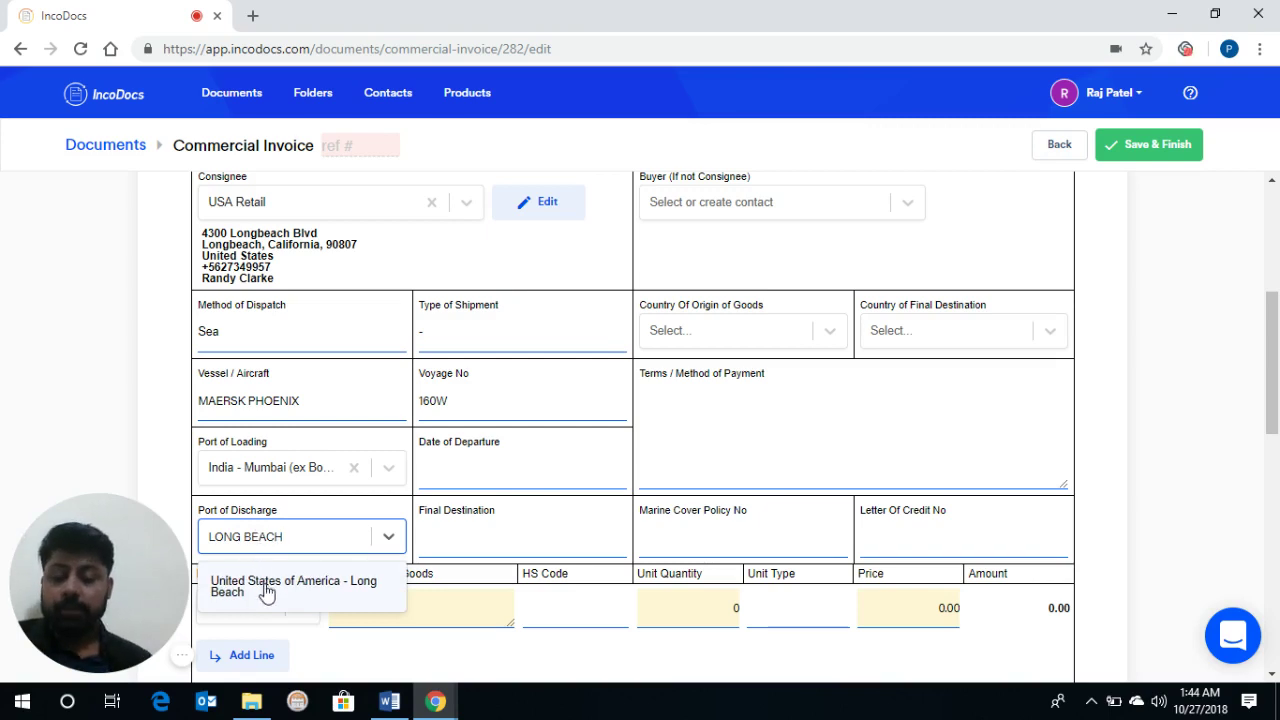
pyautogui.click(267, 590)
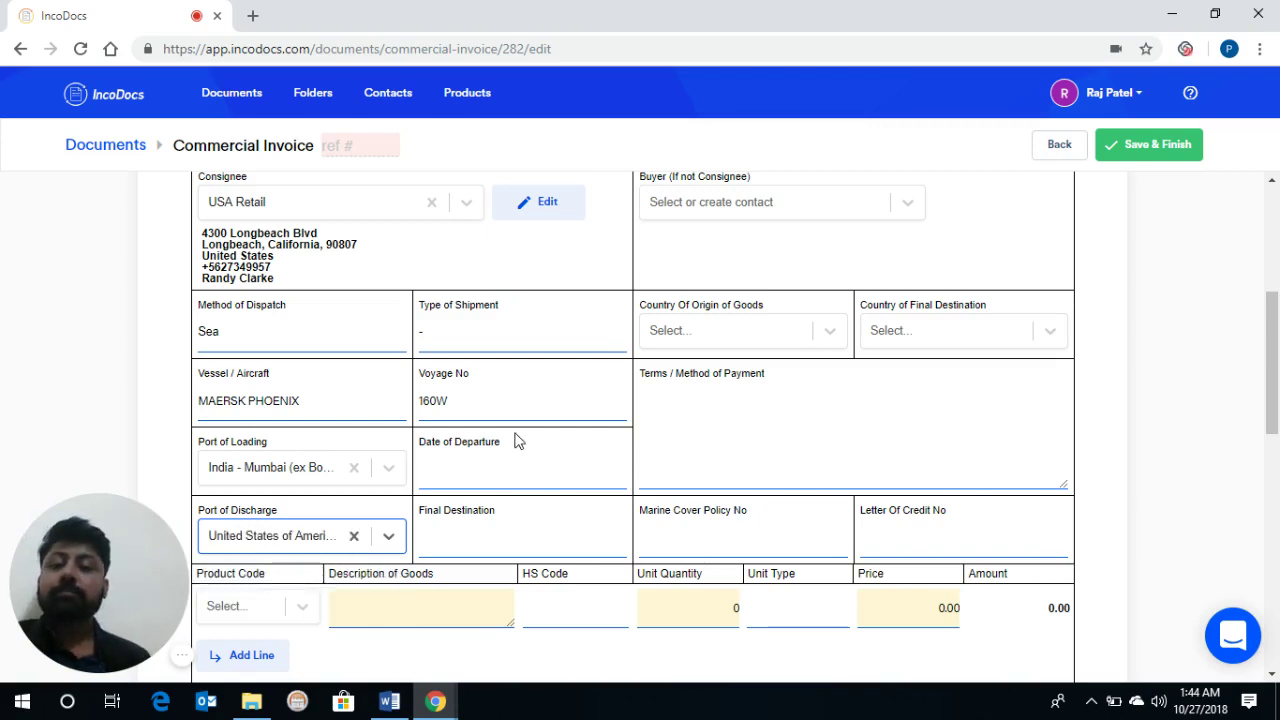
# Choose LCL shipment, departure date 30 Oct 2018, and start typing LONG B as final destination.
pyautogui.click(463, 333)
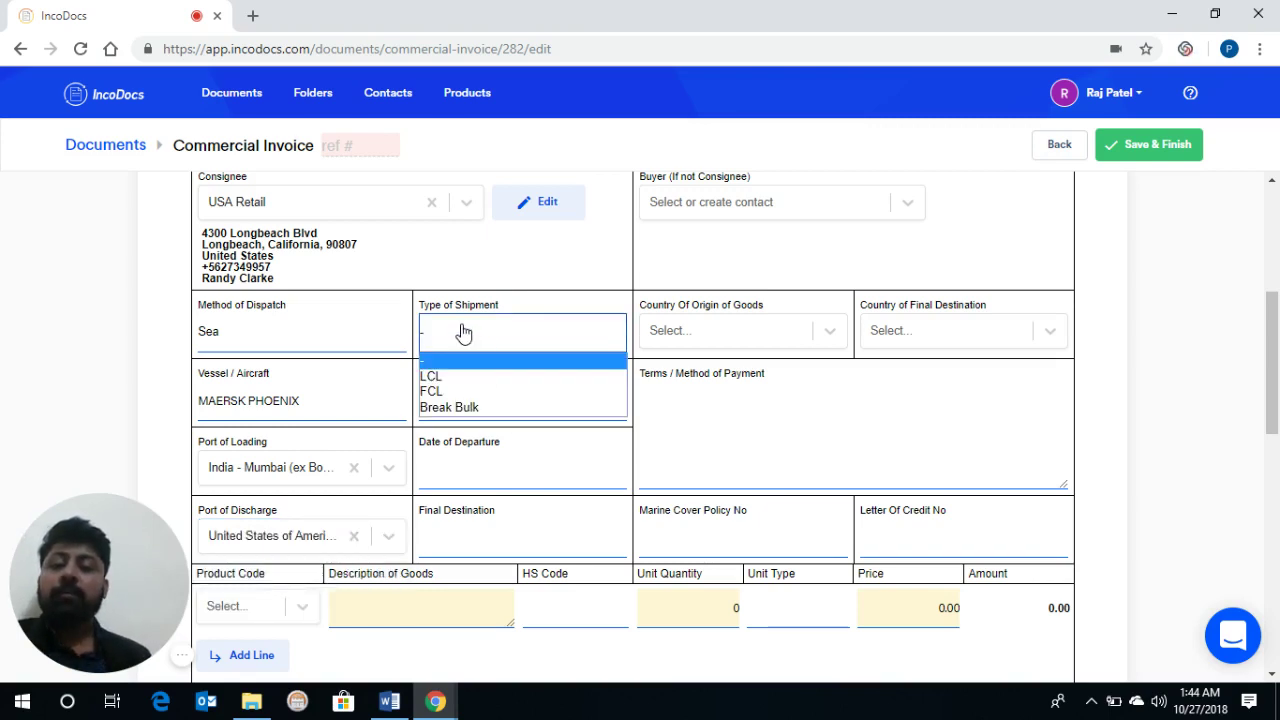
pyautogui.click(430, 377)
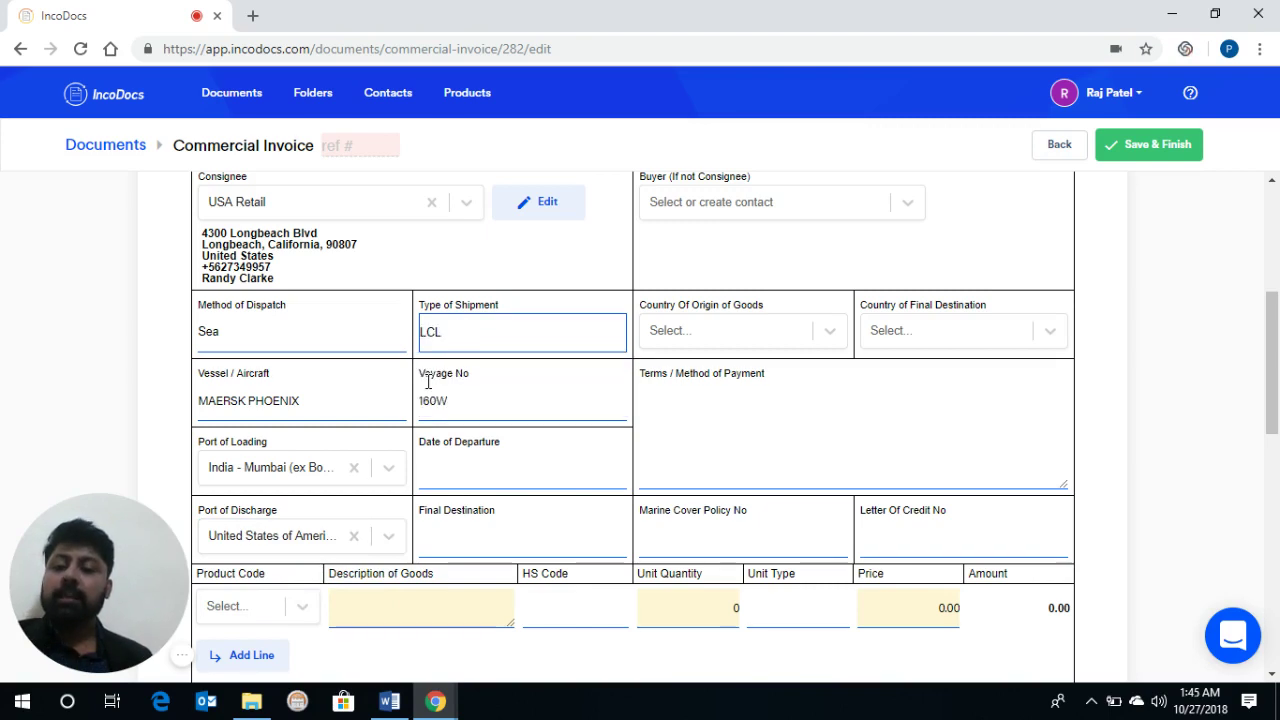
pyautogui.click(454, 467)
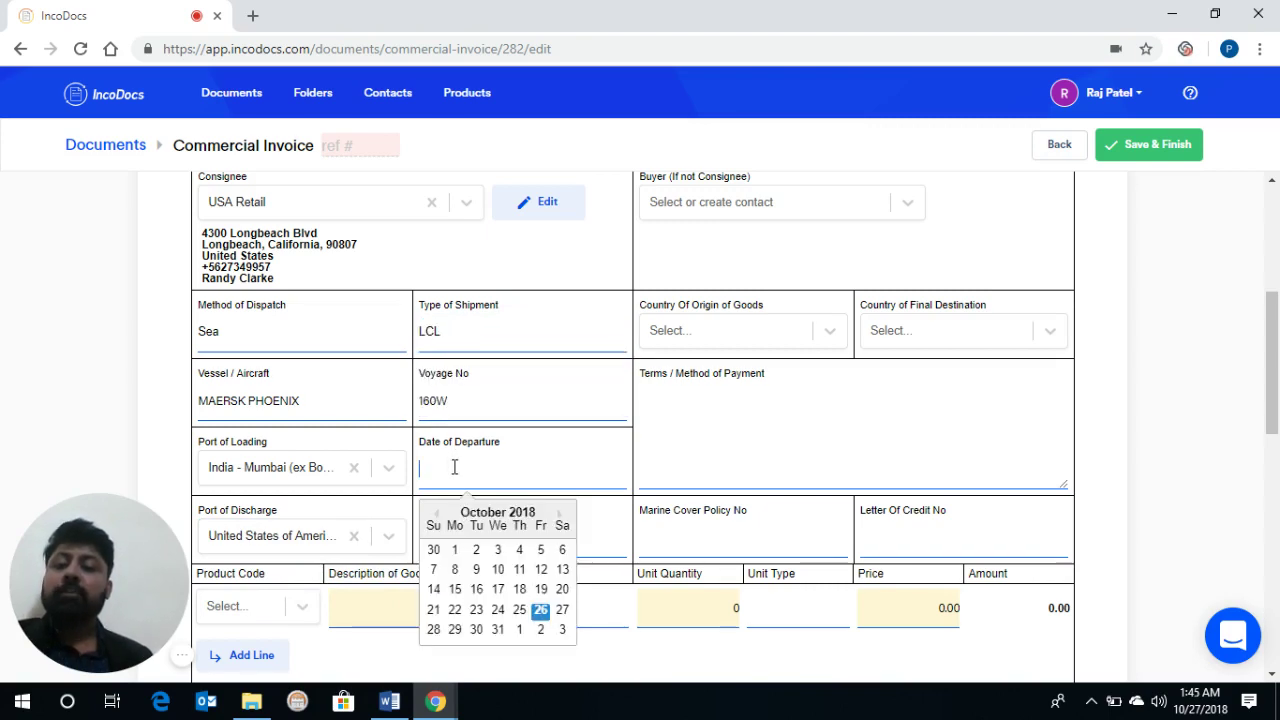
pyautogui.click(477, 630)
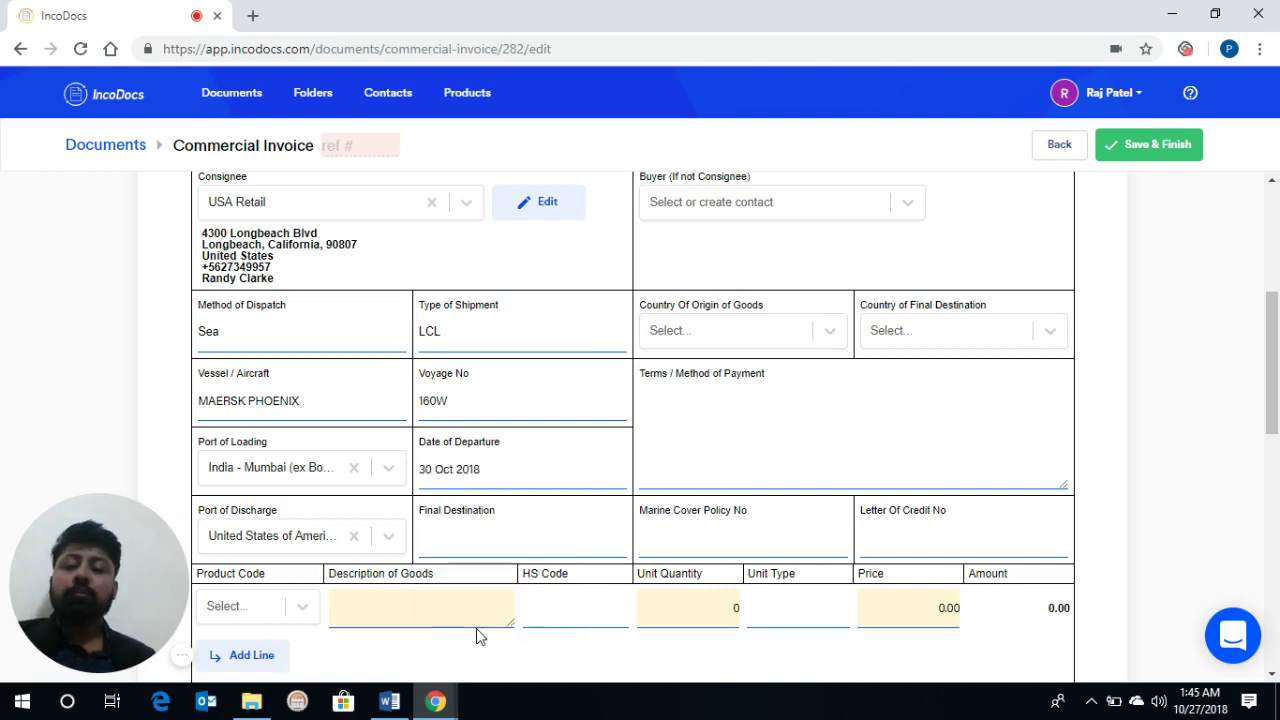
pyautogui.click(446, 533)
pyautogui.write('LO')
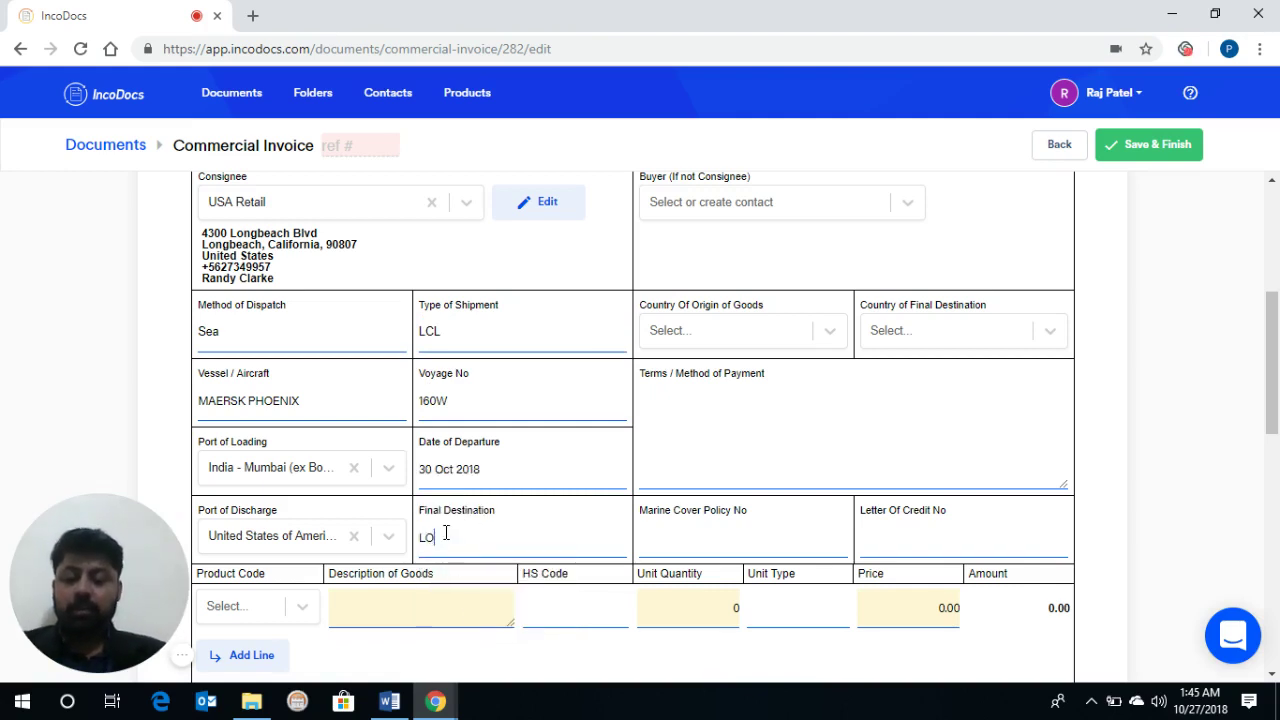
pyautogui.write('NG BEACH')
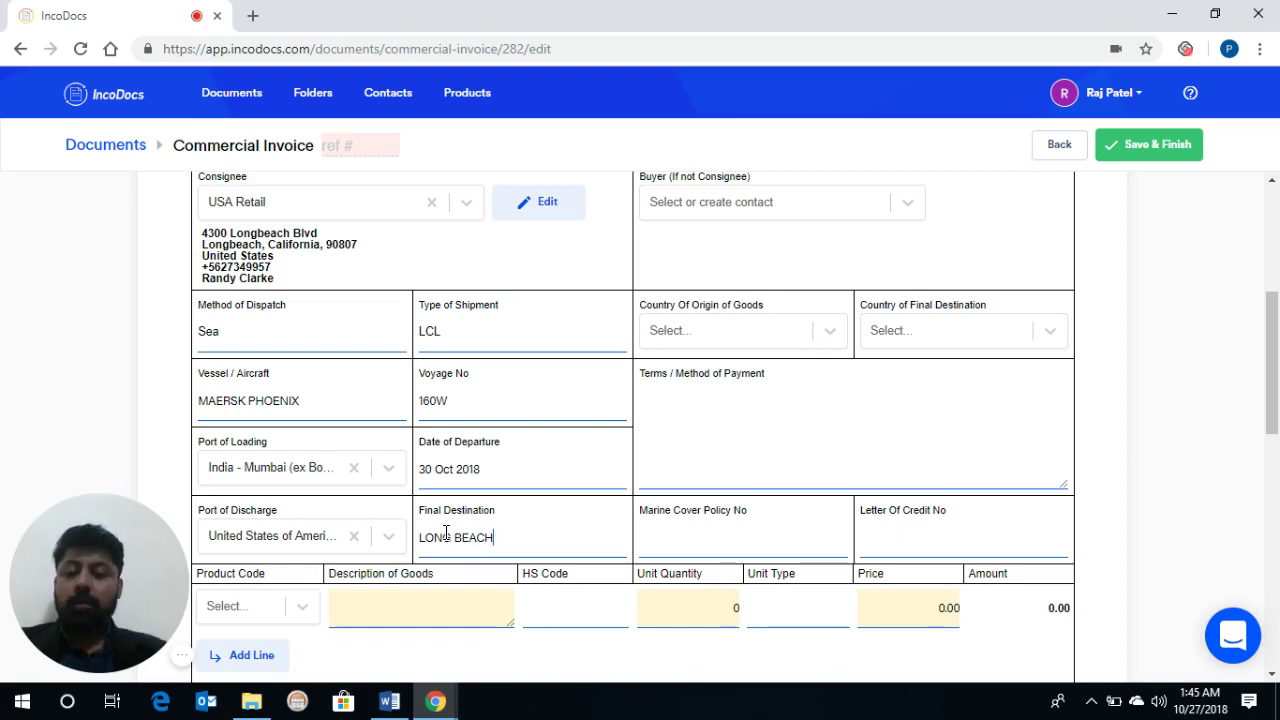
# Enter invoice number 555 and invoice date 10 Oct 2018.
pyautogui.scroll(3, 446, 535)
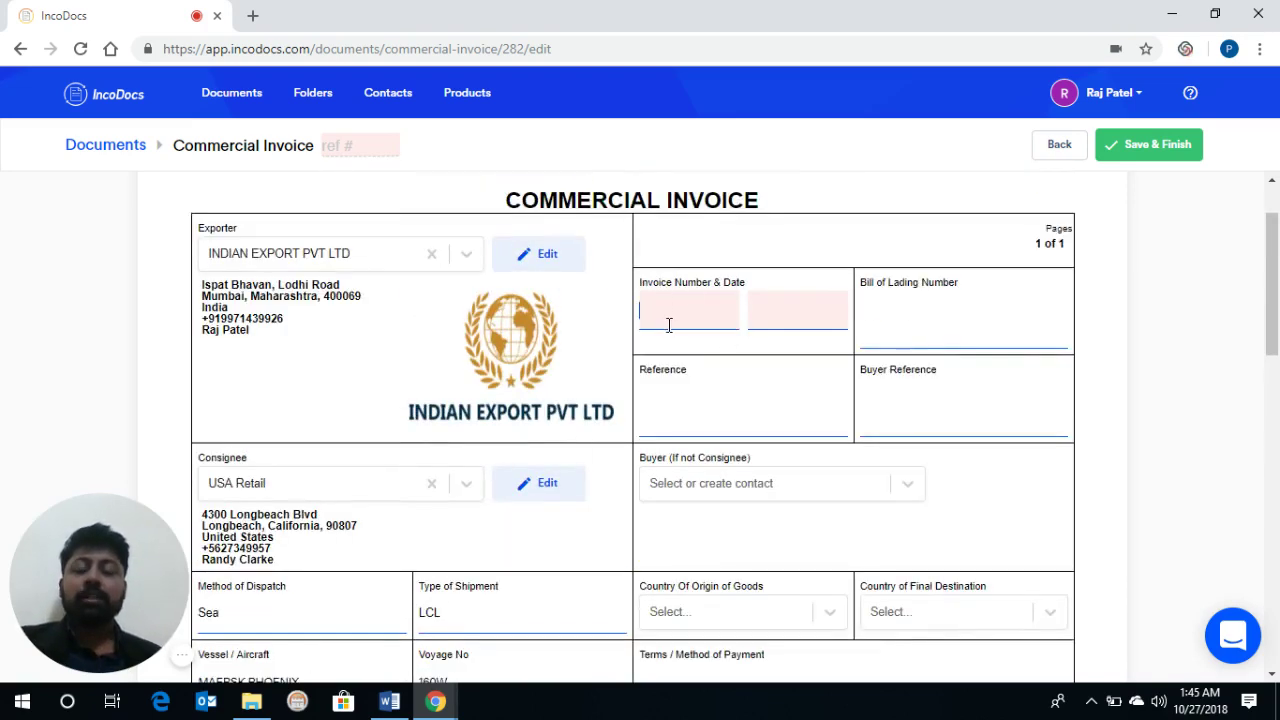
pyautogui.click(669, 325)
pyautogui.write('55')
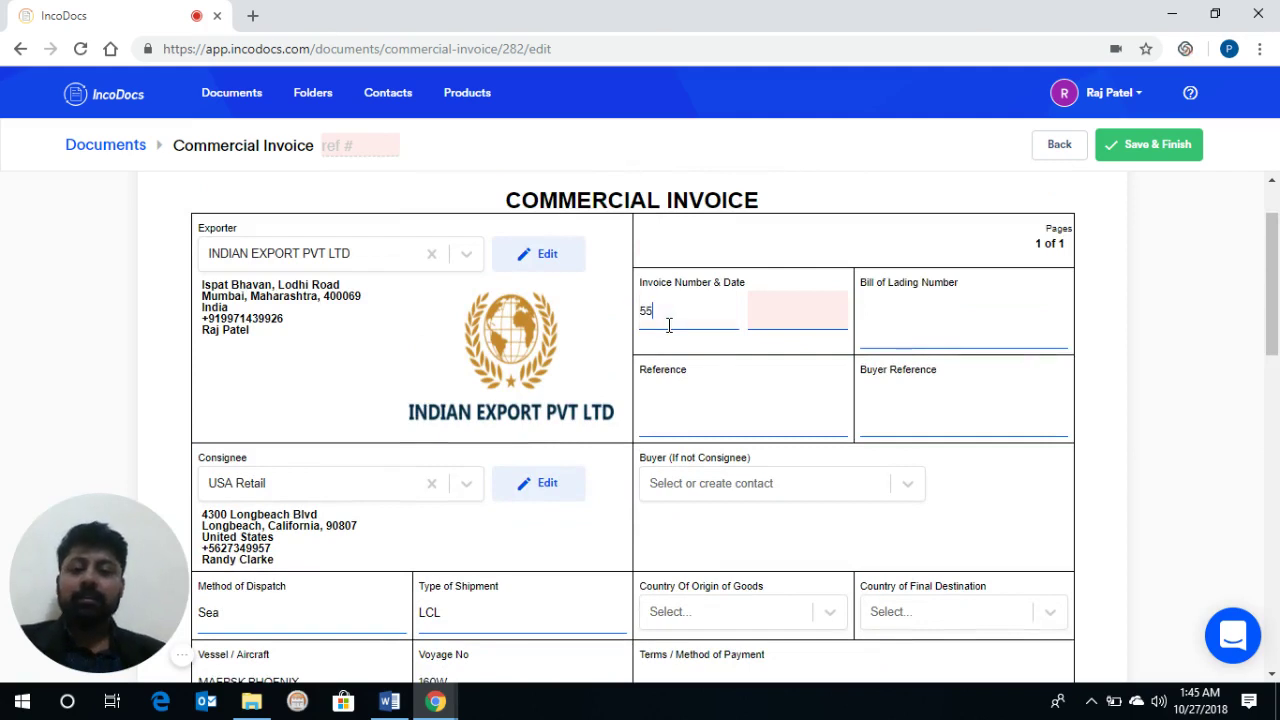
pyautogui.write('5')
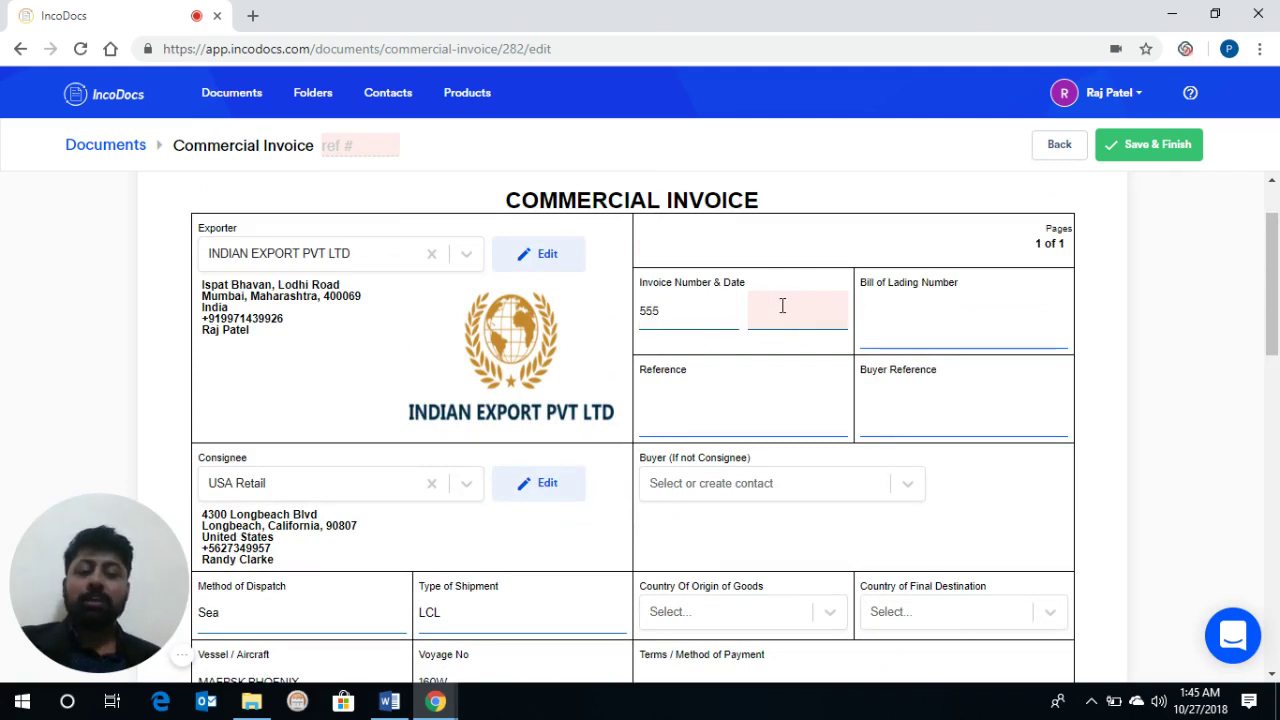
pyautogui.click(782, 305)
pyautogui.click(833, 411)
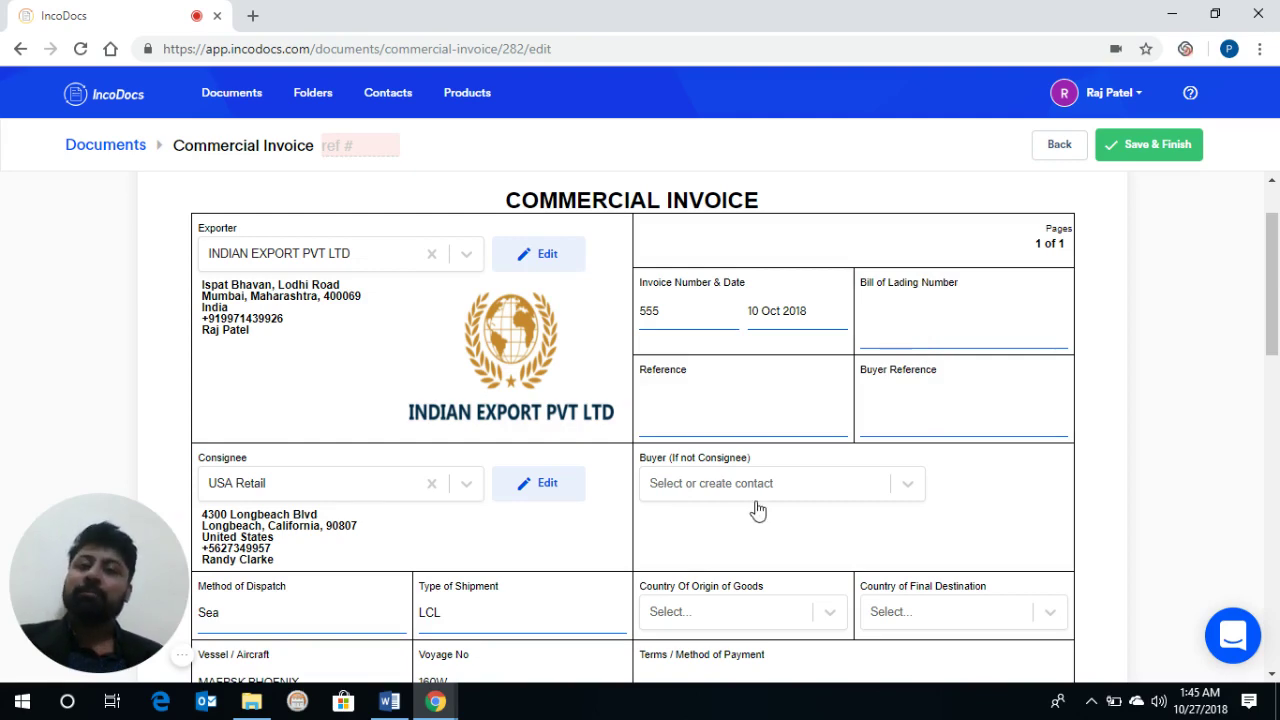
pyautogui.scroll(-2, 758, 510)
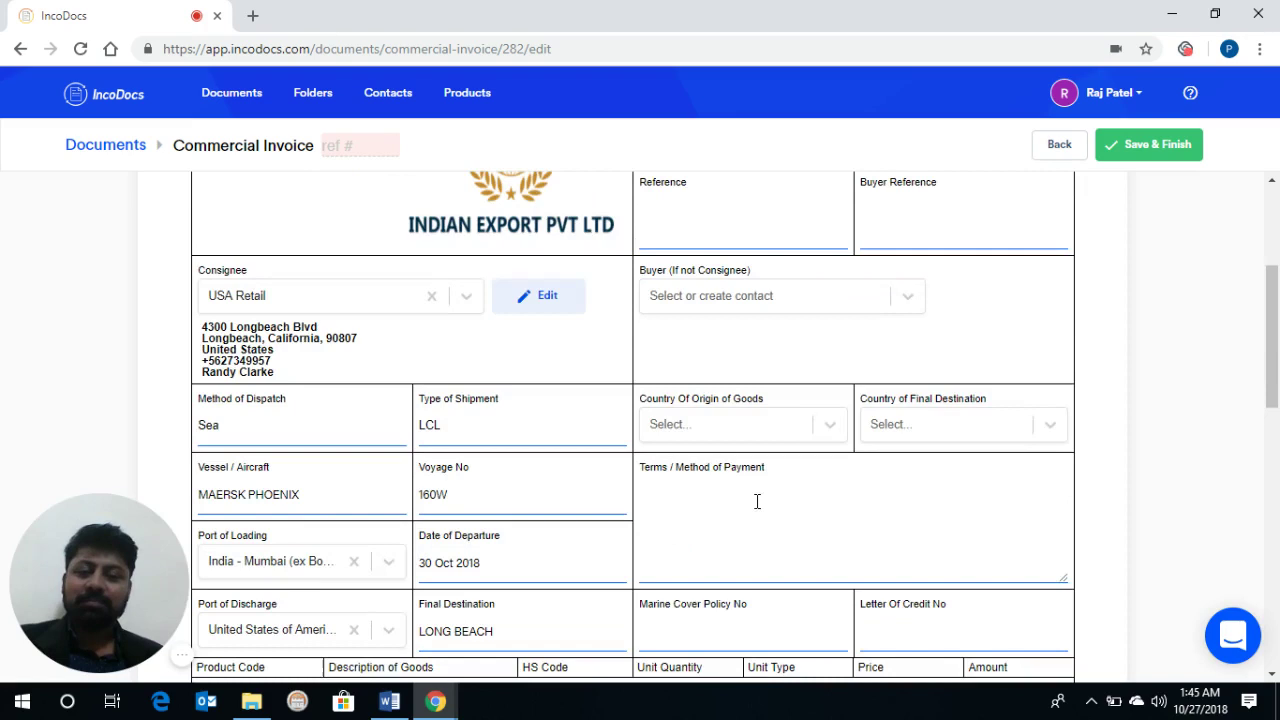
# Search and pick India as country of origin and United States as final destination country.
pyautogui.click(710, 427)
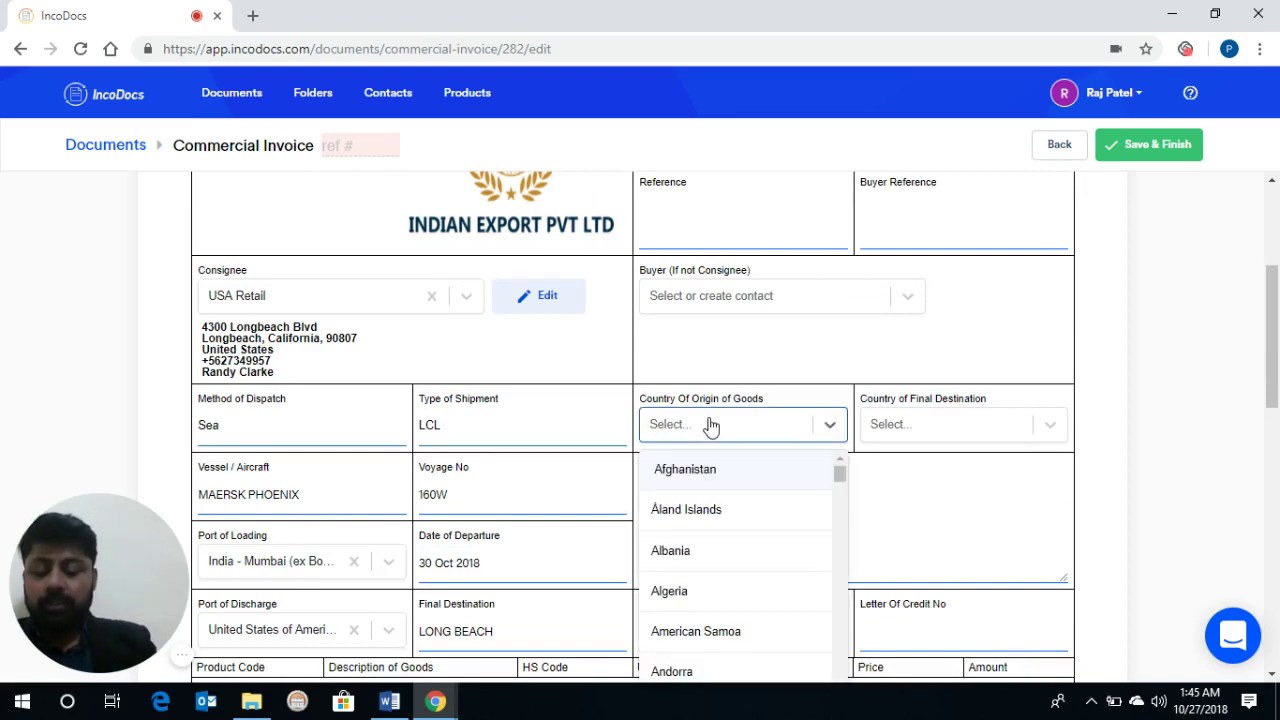
pyautogui.write('INDIA')
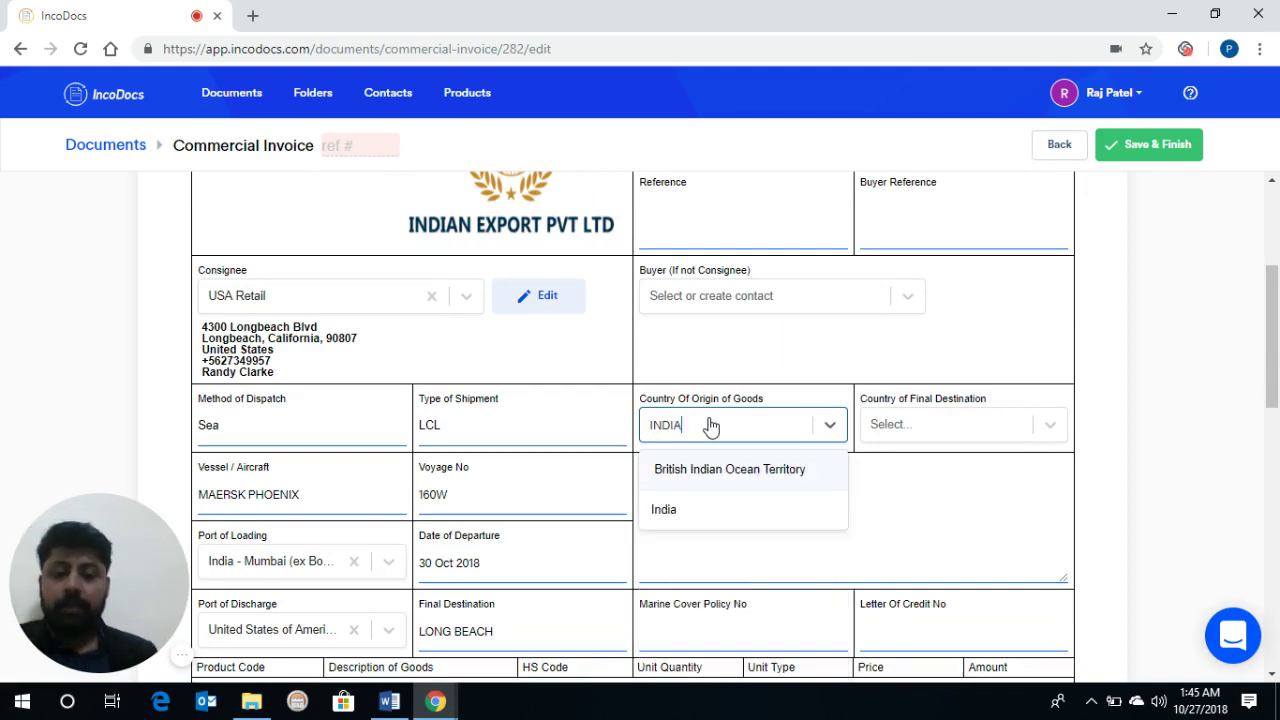
pyautogui.click(678, 516)
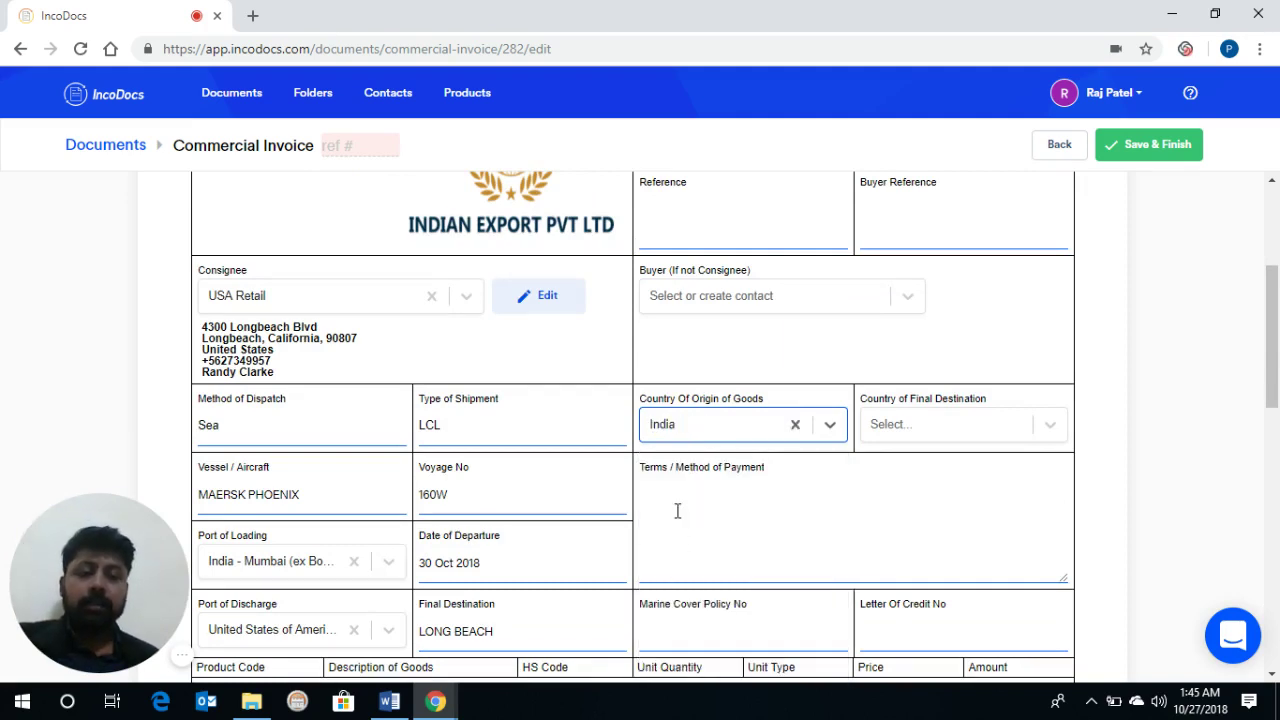
pyautogui.click(910, 430)
pyautogui.write('U')
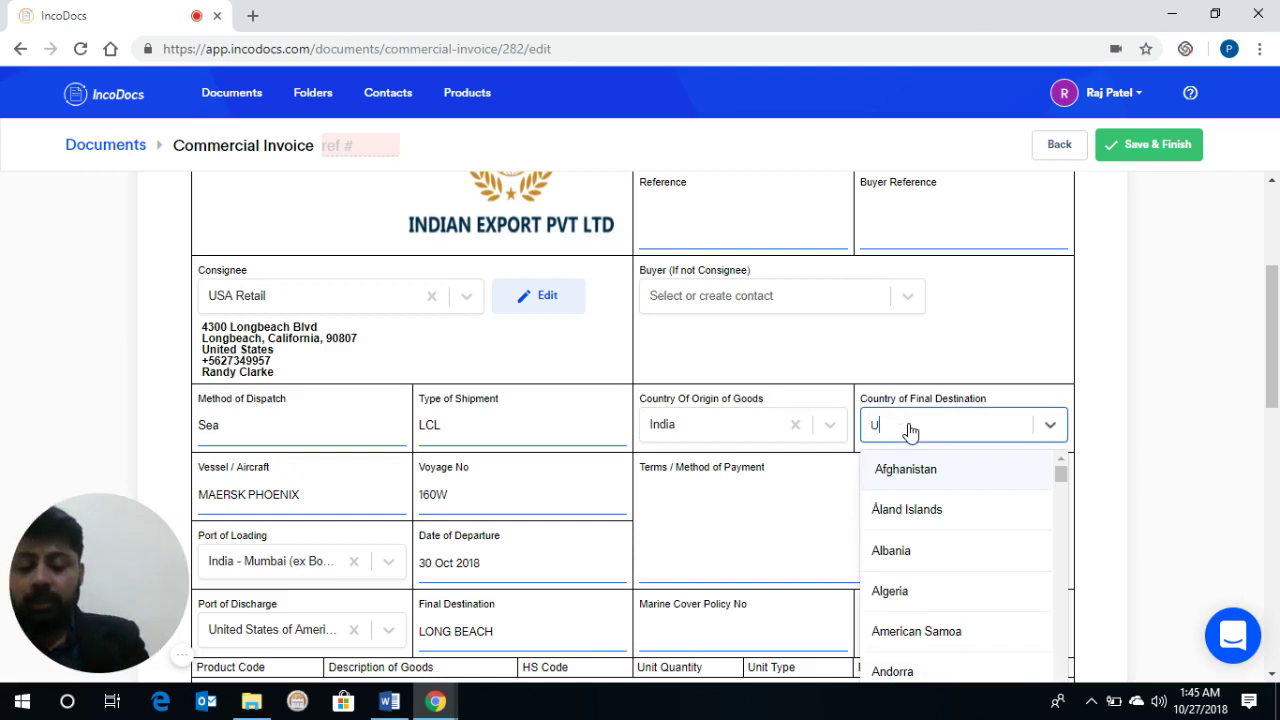
pyautogui.write('NITED')
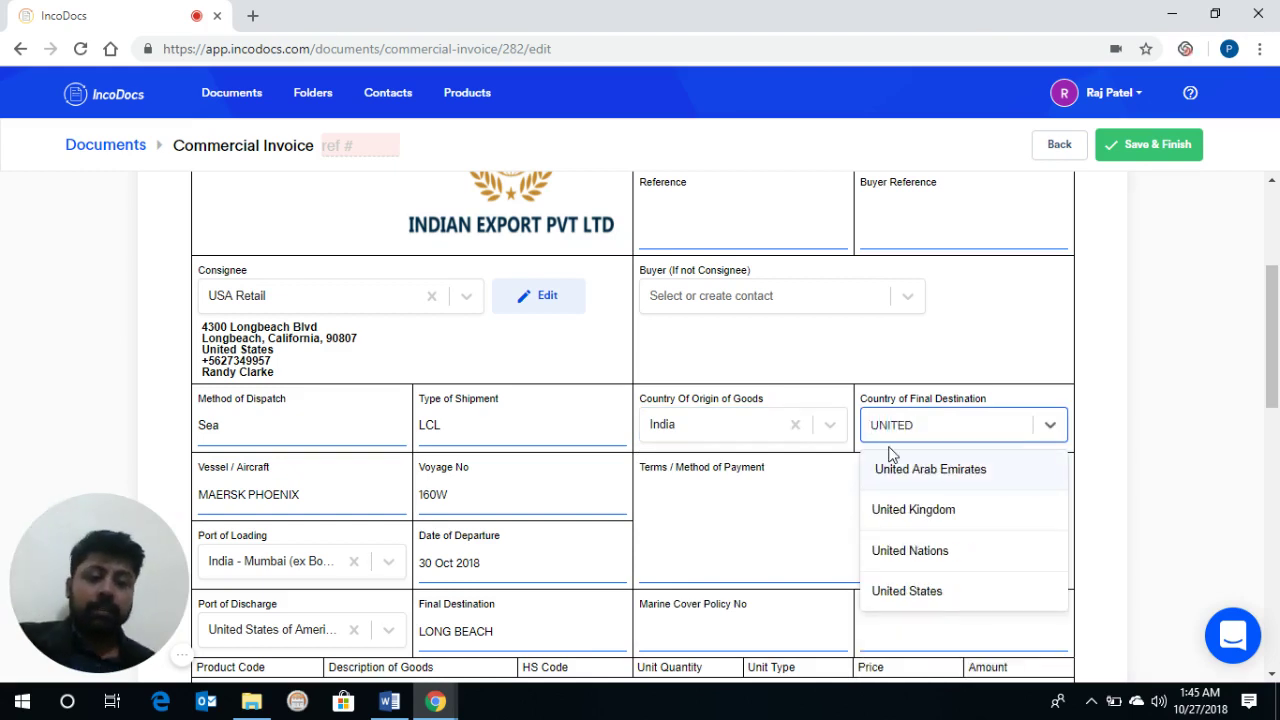
pyautogui.click(942, 600)
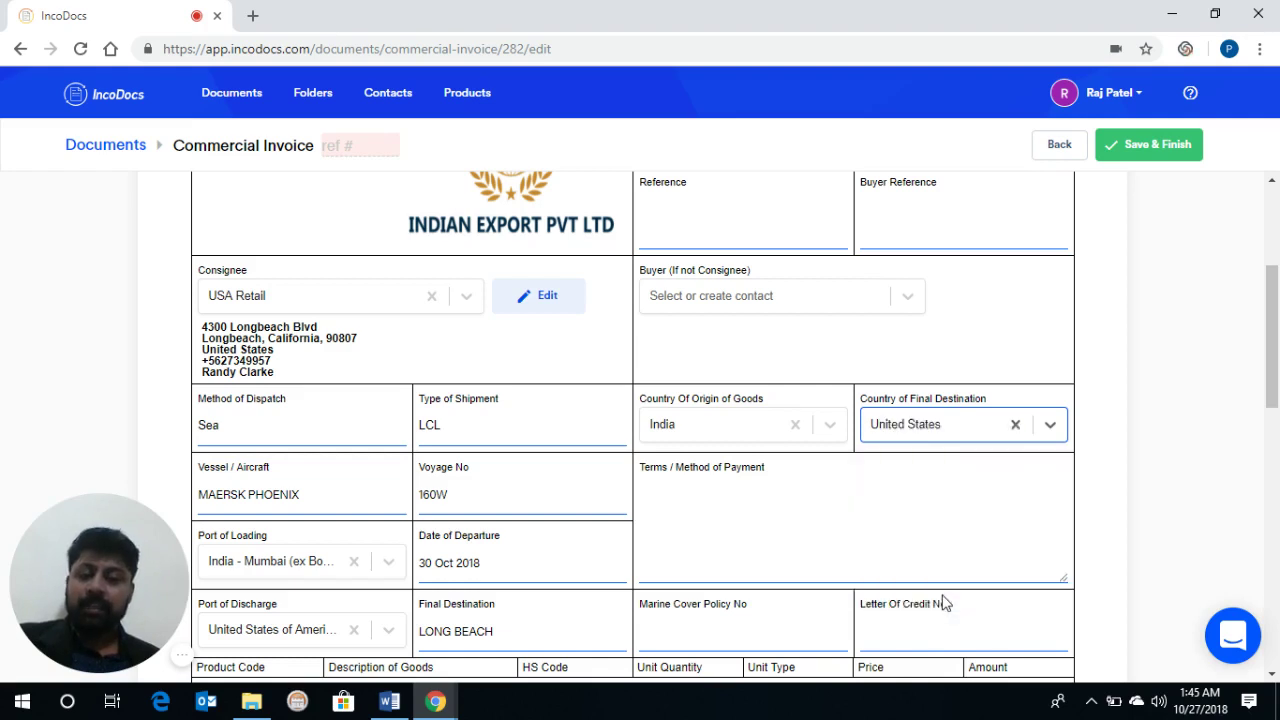
# Enter payment terms '30% DEPOSIT, 70% BALANCE BEFORE SHIPMENT', leaving policy and credit numbers empty.
pyautogui.click(700, 487)
pyautogui.write('30')
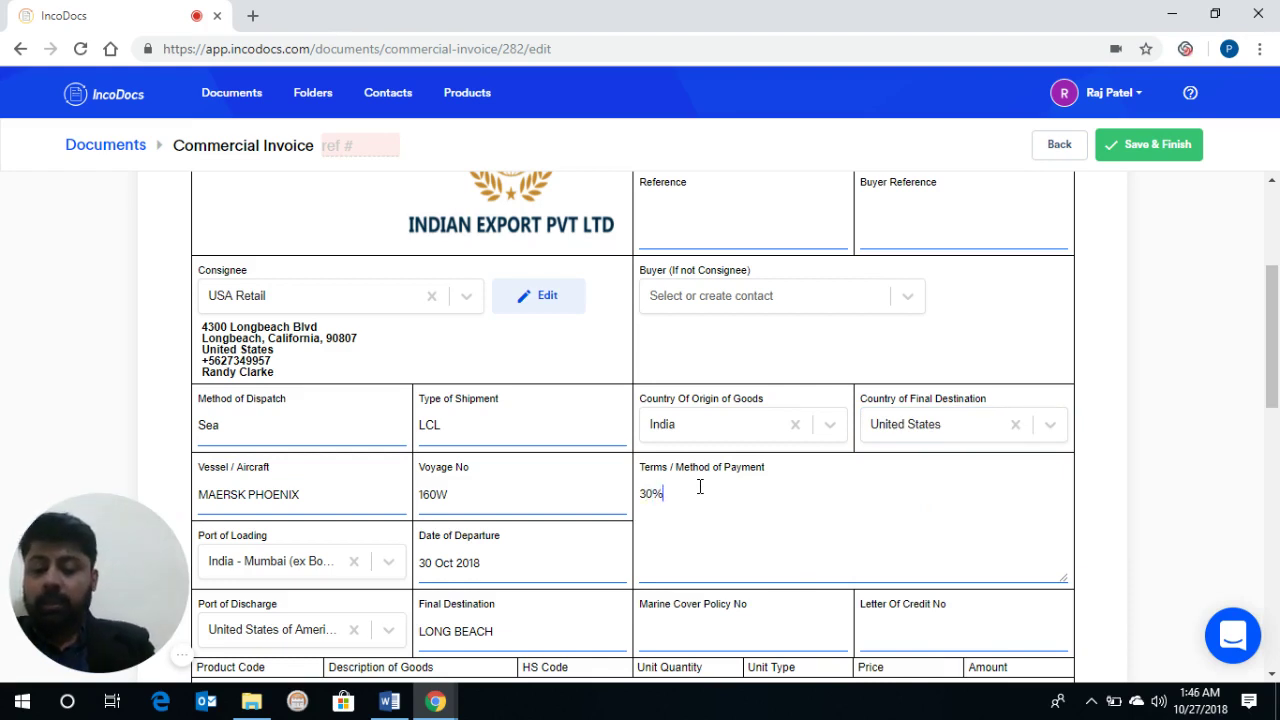
pyautogui.write('DEPO')
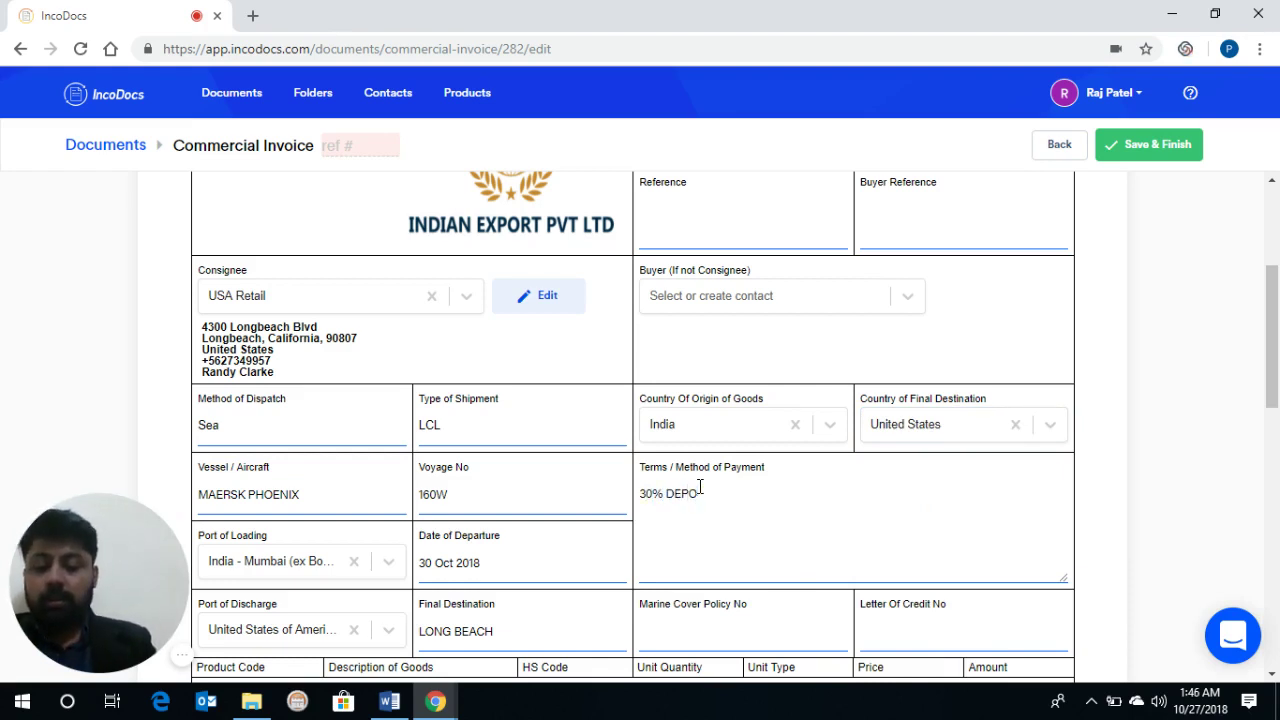
pyautogui.write('SIT')
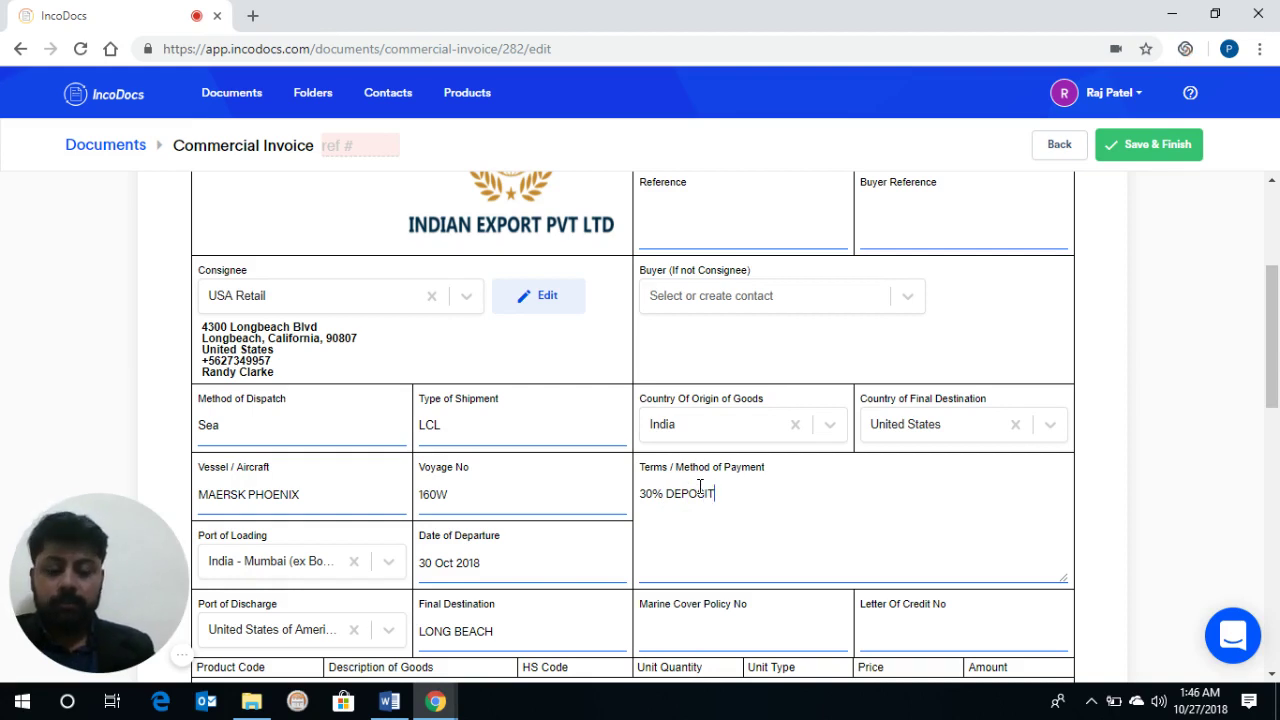
pyautogui.write(', 70')
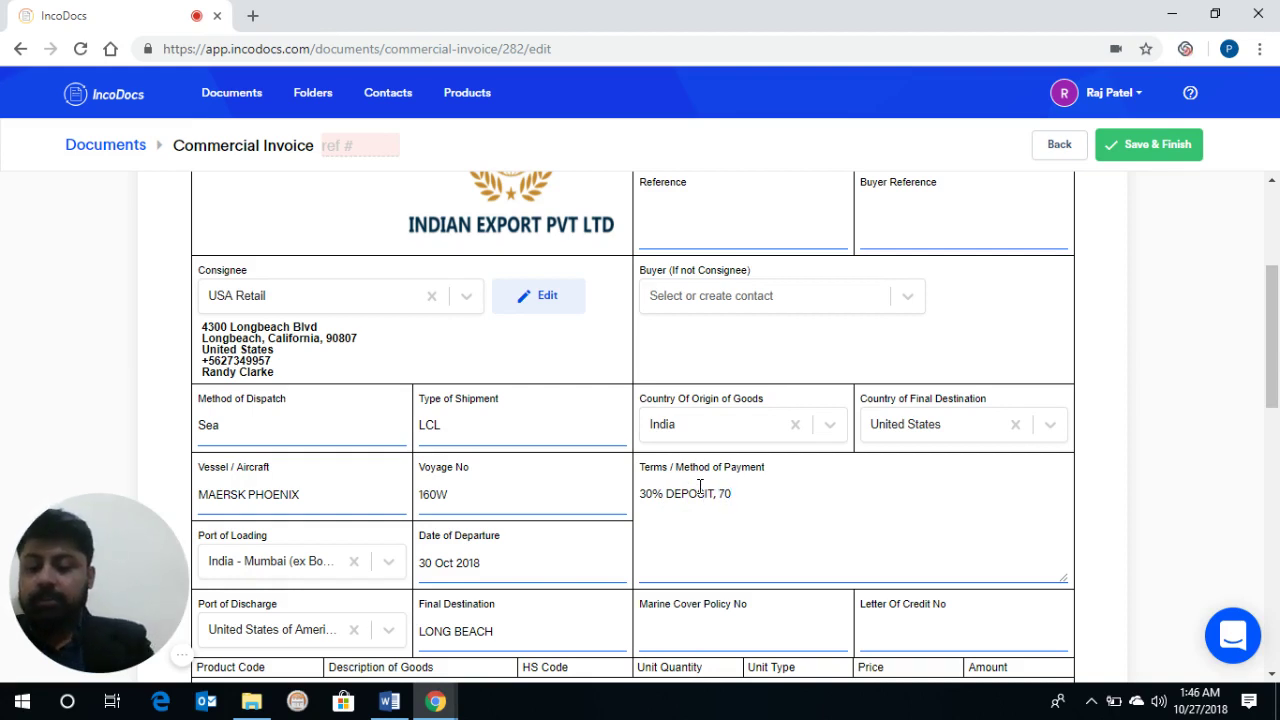
pyautogui.write('% BALA')
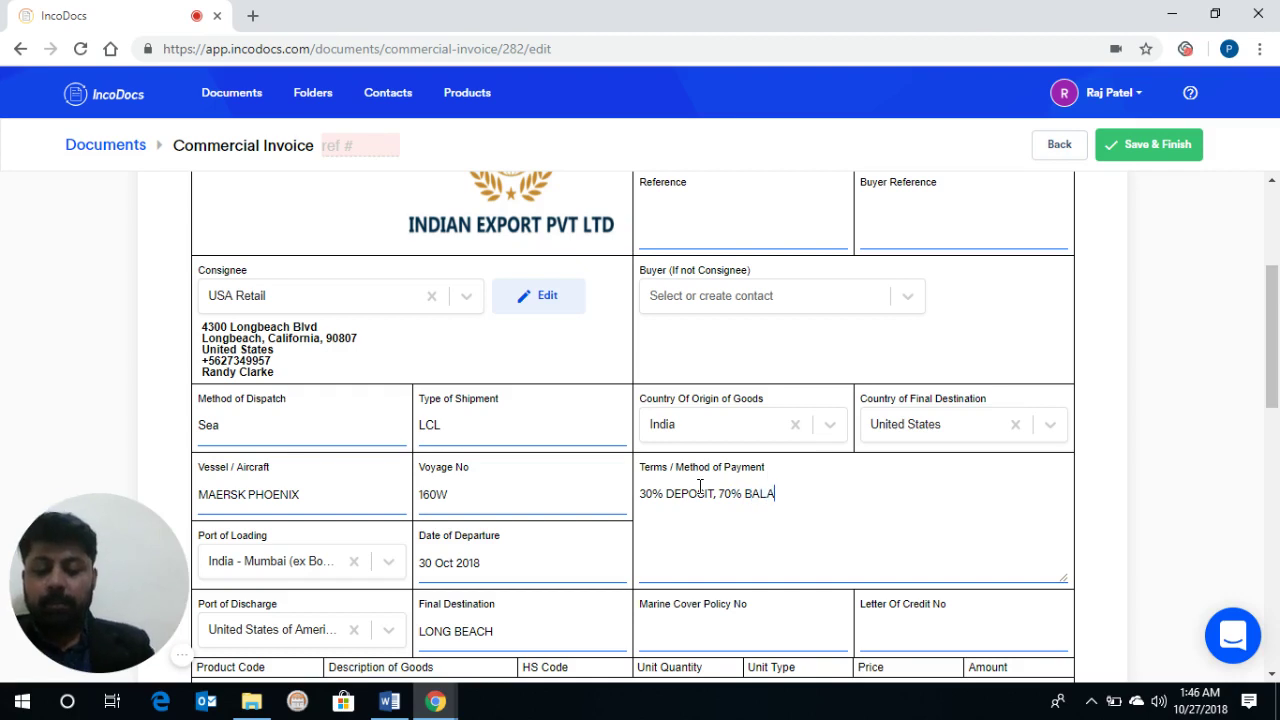
pyautogui.write('NCE')
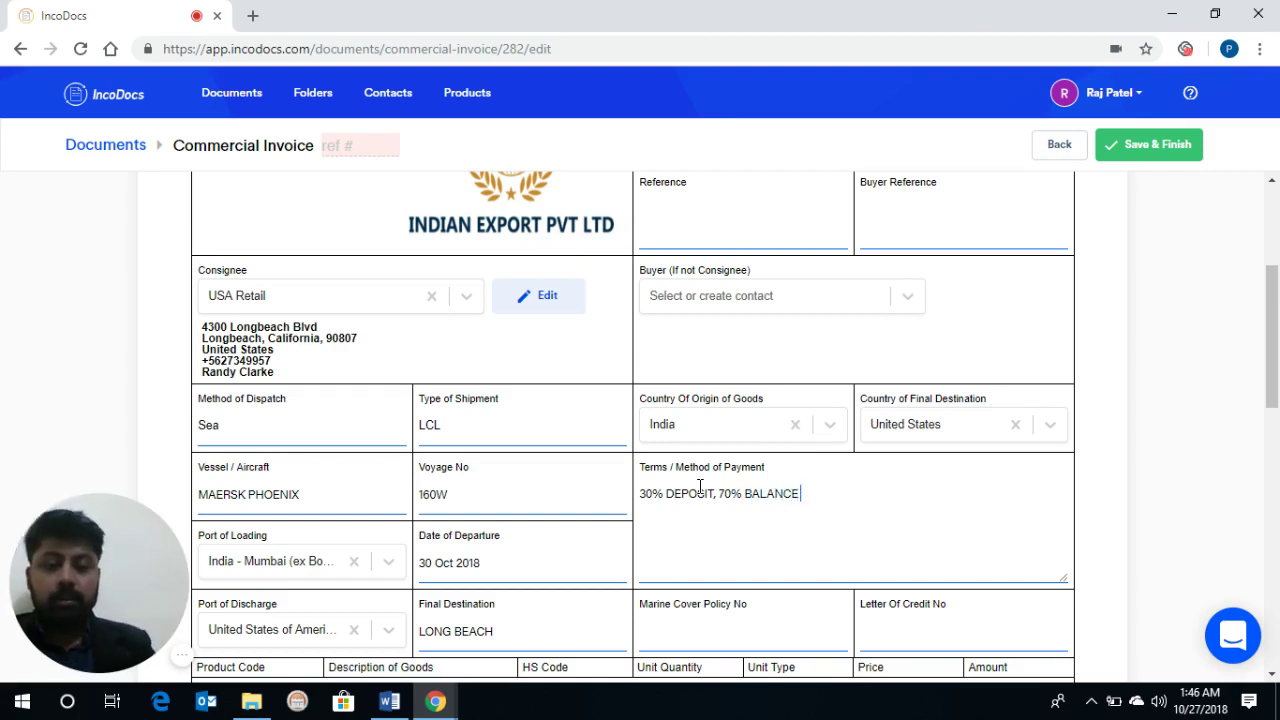
pyautogui.write(' BE')
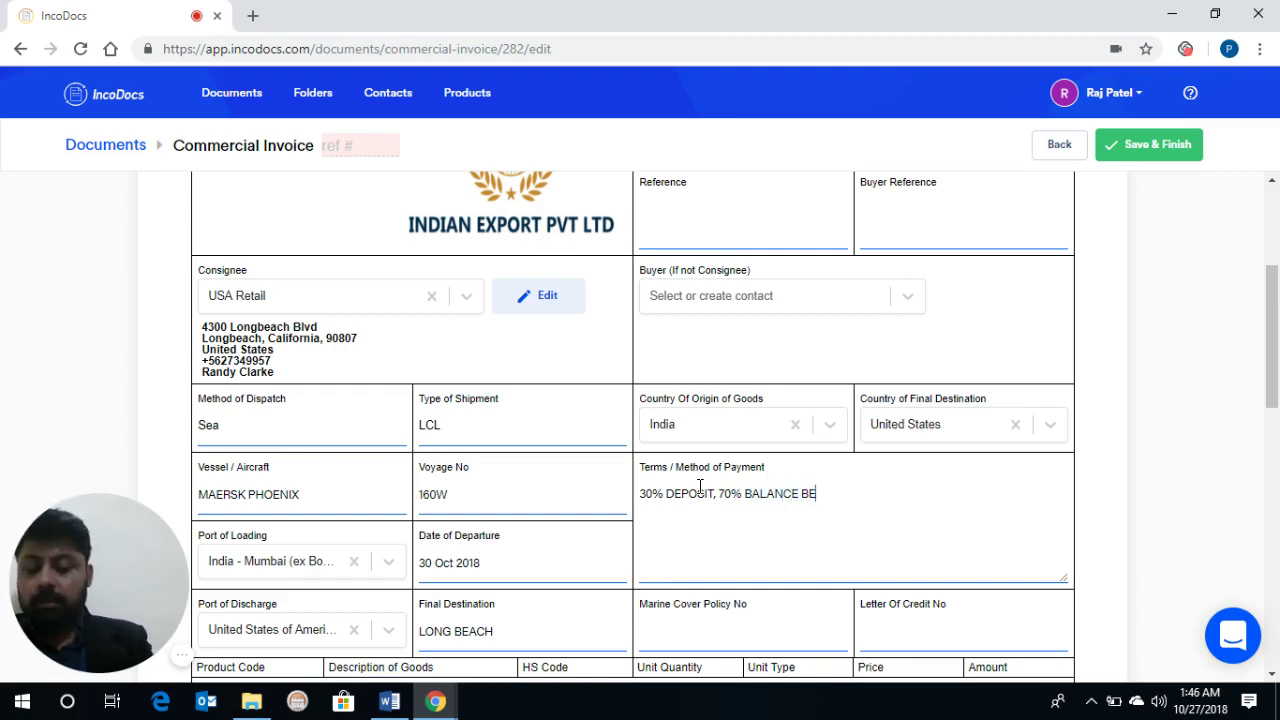
pyautogui.write('FORE ')
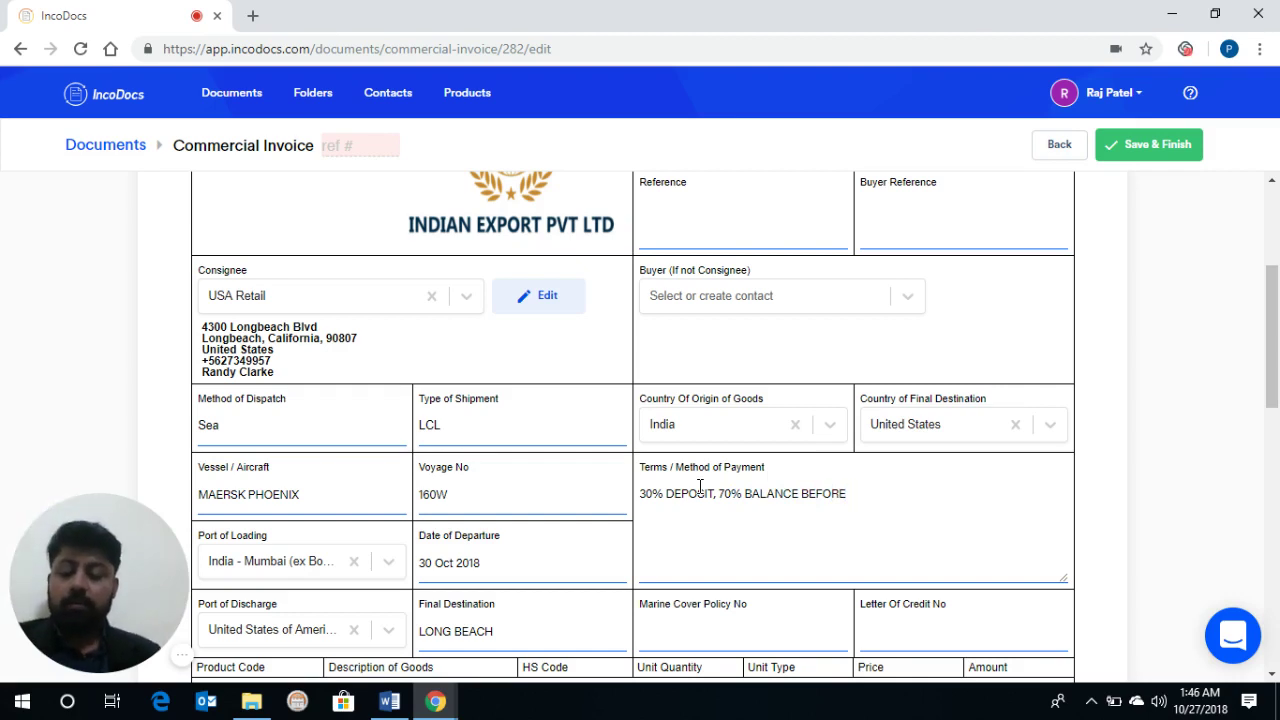
pyautogui.write('SHIPME')
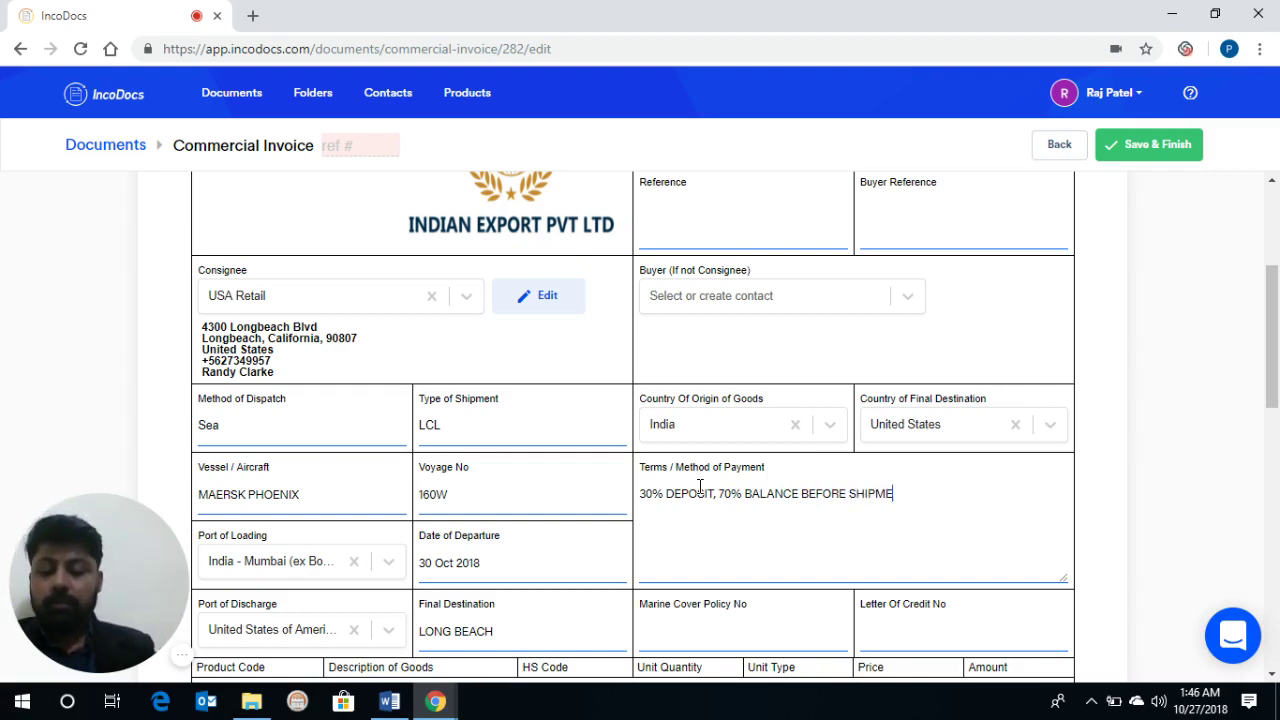
pyautogui.write('NT.')
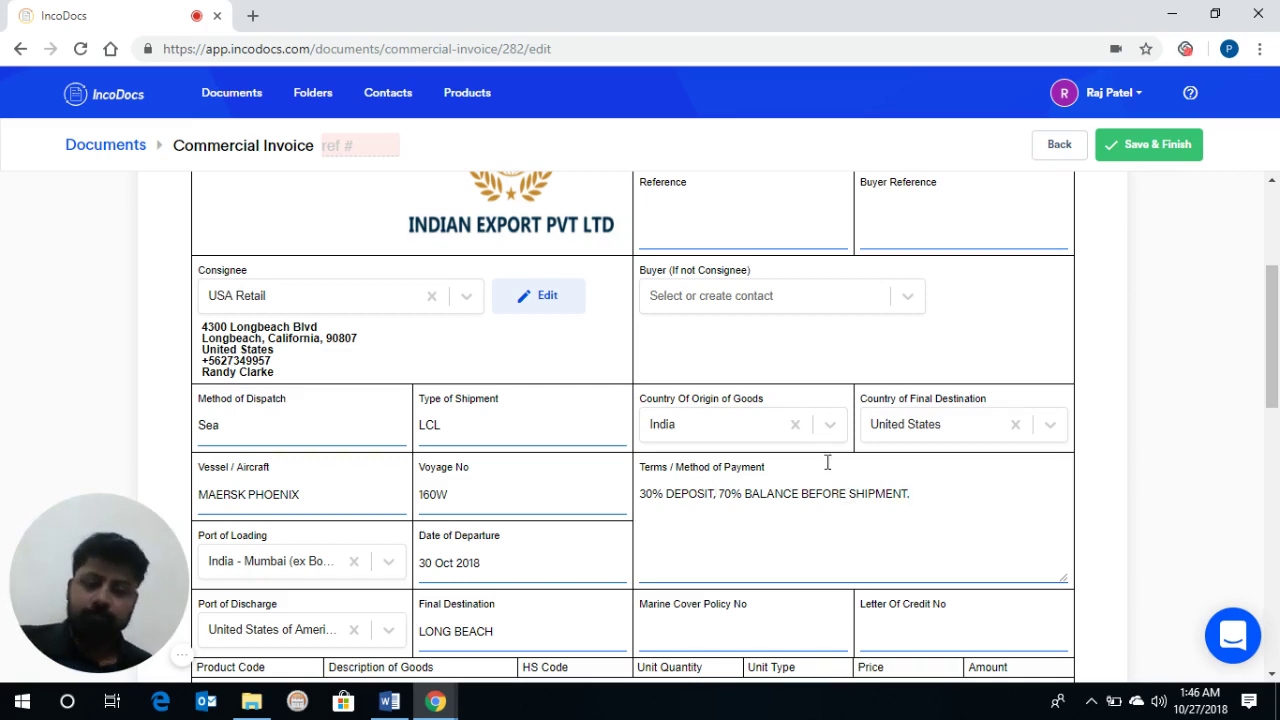
pyautogui.scroll(-2, 728, 340)
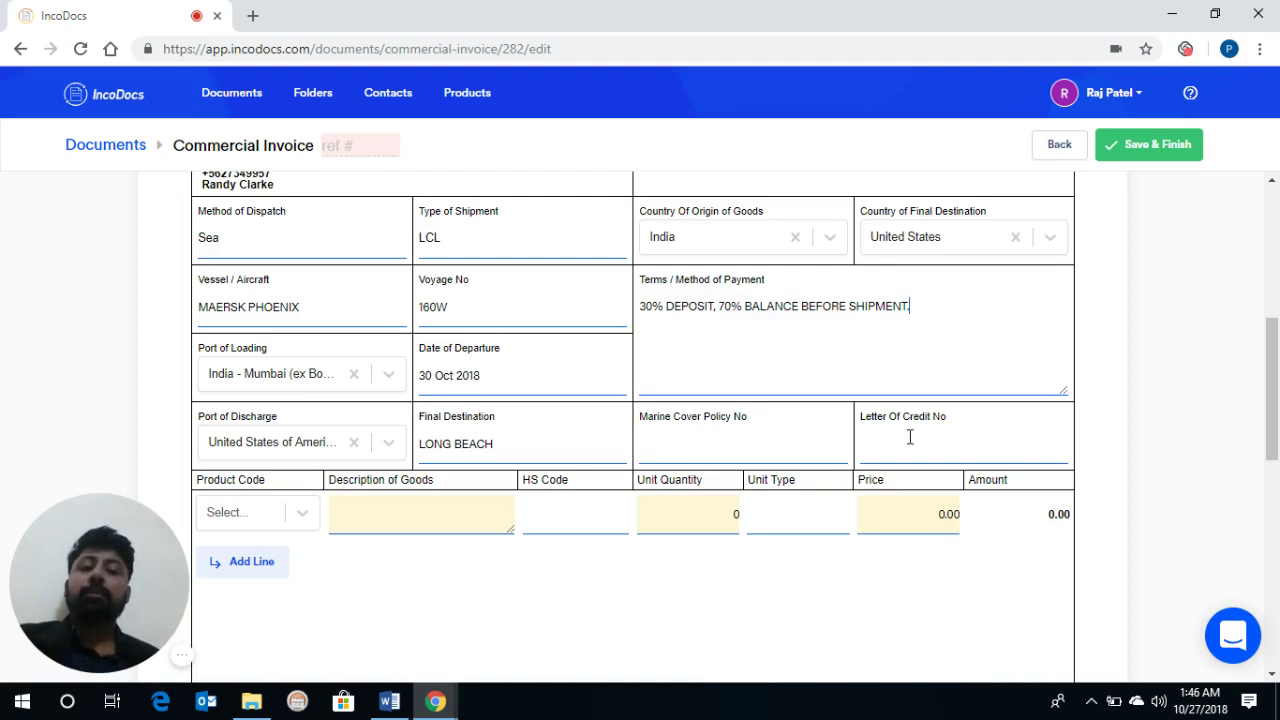
pyautogui.click(706, 437)
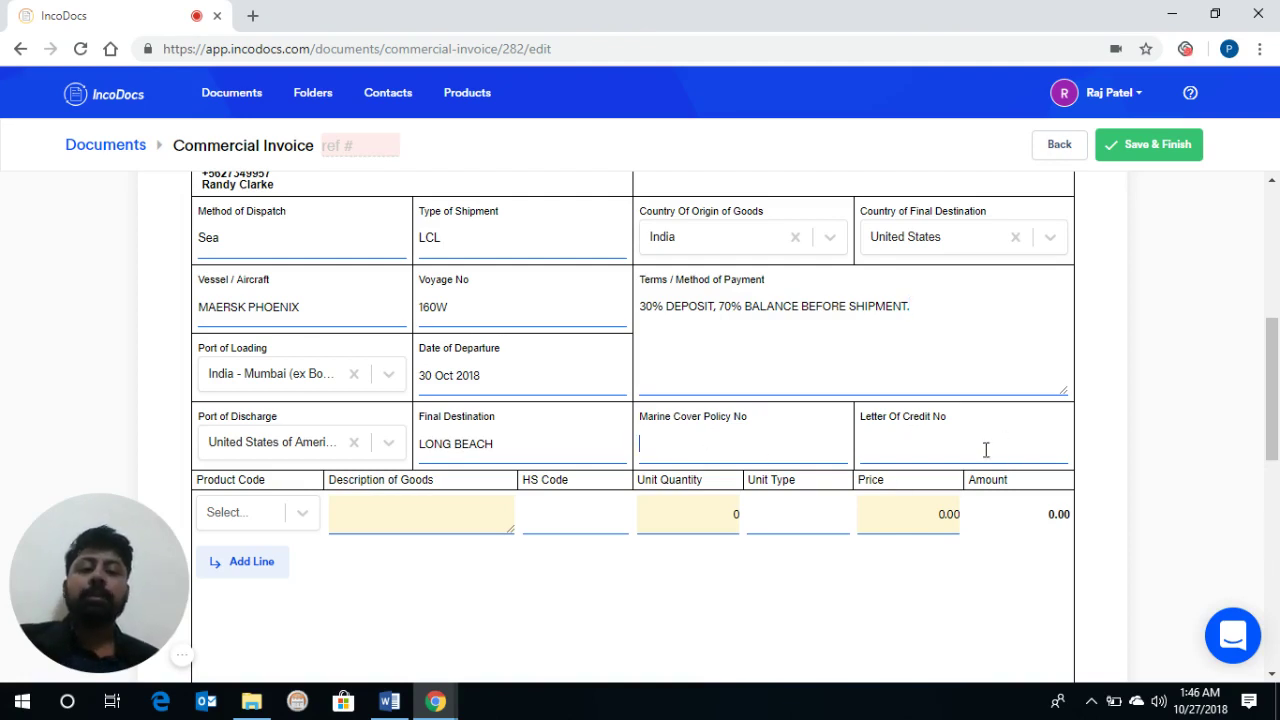
pyautogui.click(903, 430)
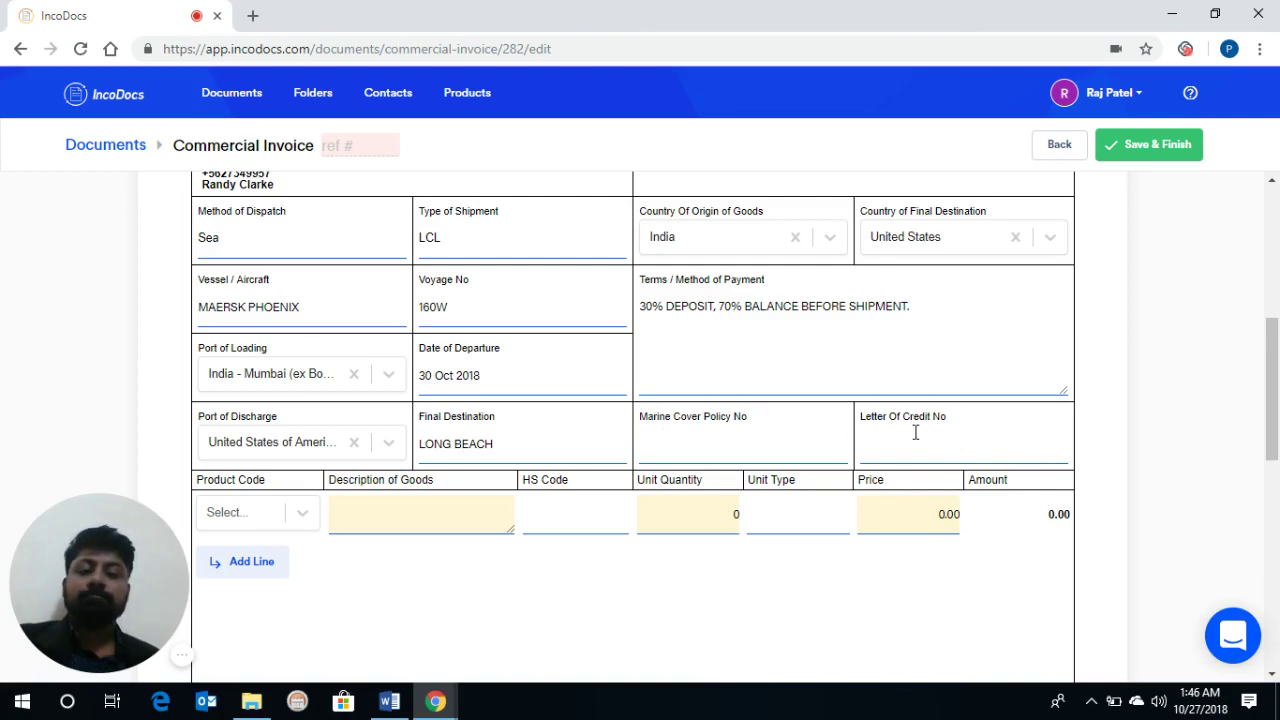
# Add product SHIRT-R-160-M with quantity 500 (2250.00), then add a second invoice line.
pyautogui.scroll(-1, 421, 430)
pyautogui.click(300, 425)
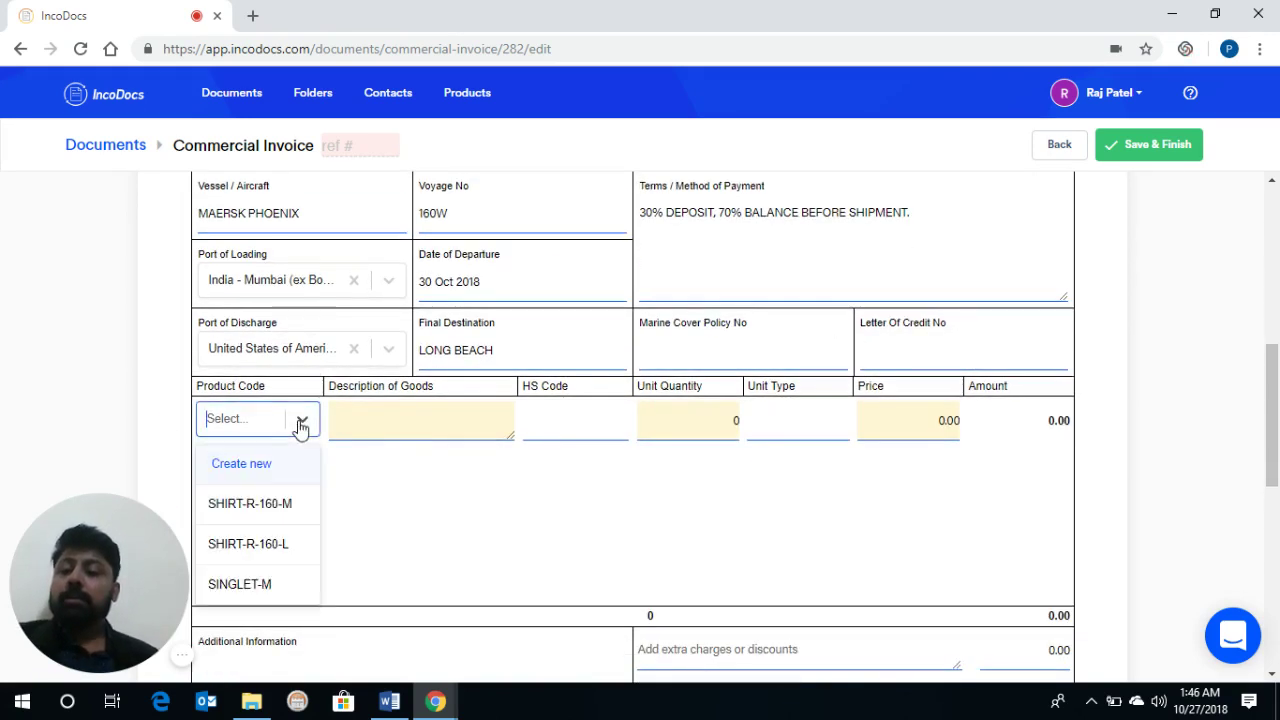
pyautogui.moveTo(238, 463)
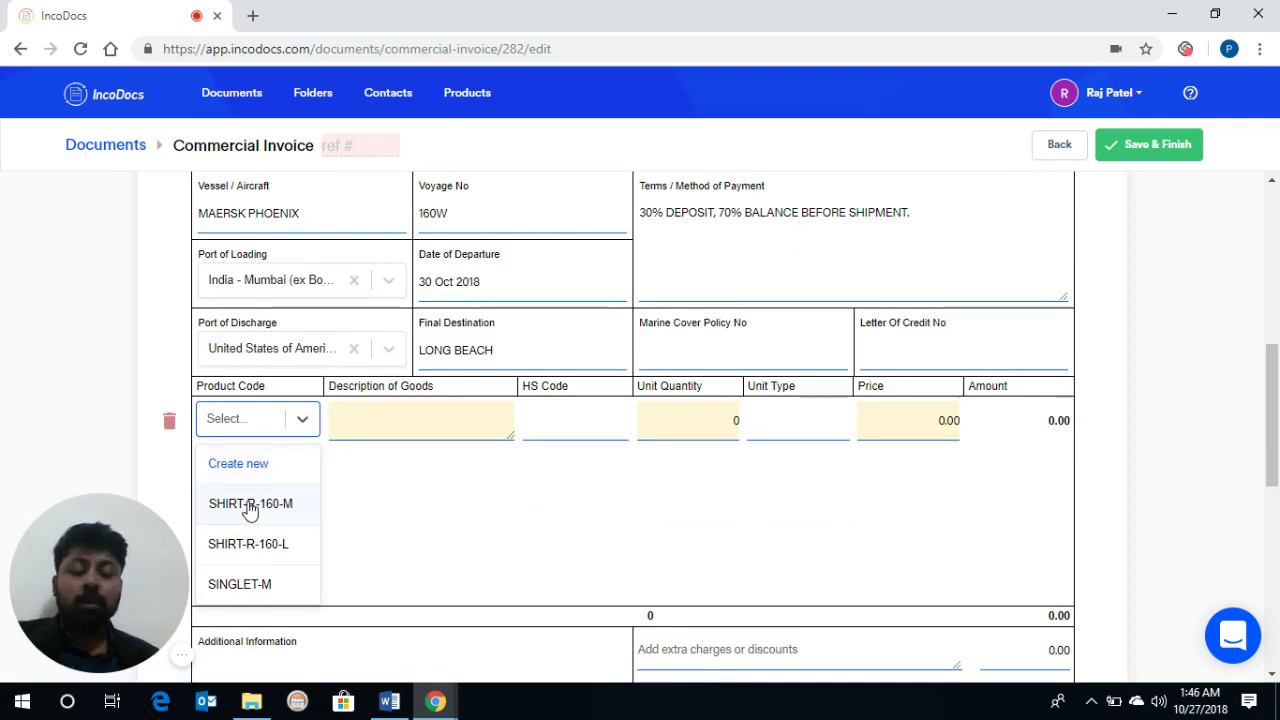
pyautogui.click(250, 507)
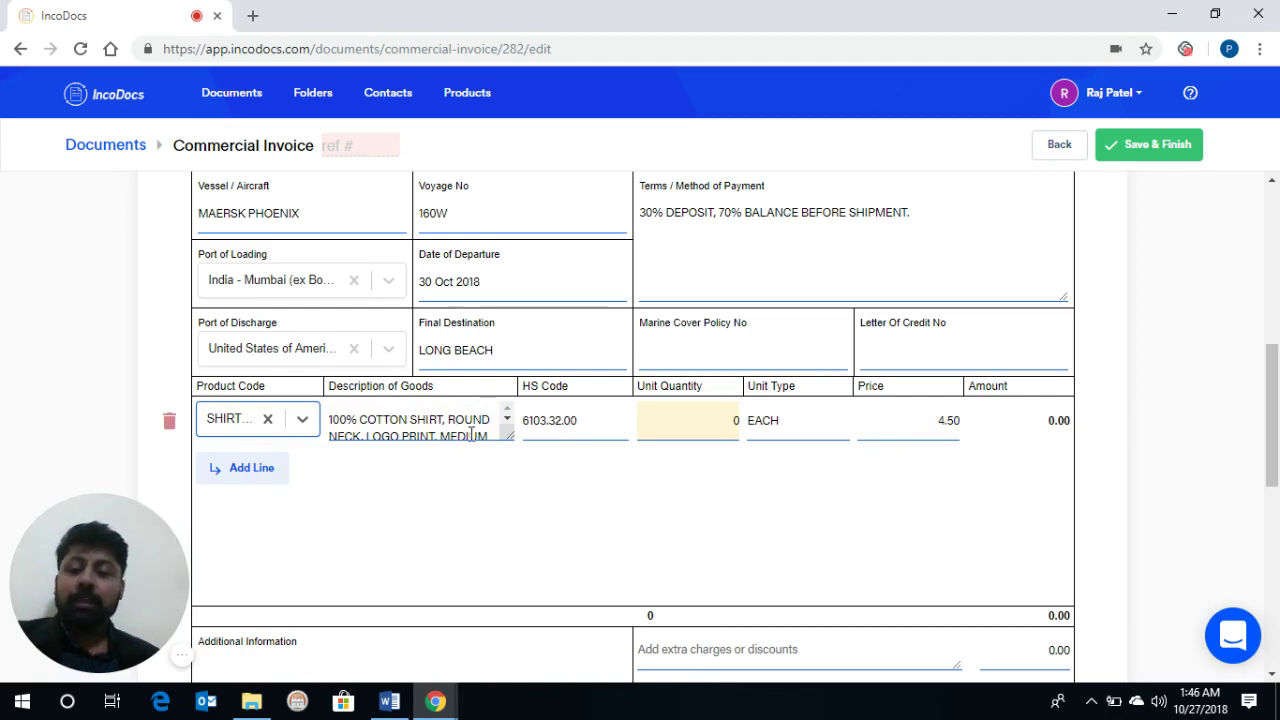
pyautogui.click(737, 423)
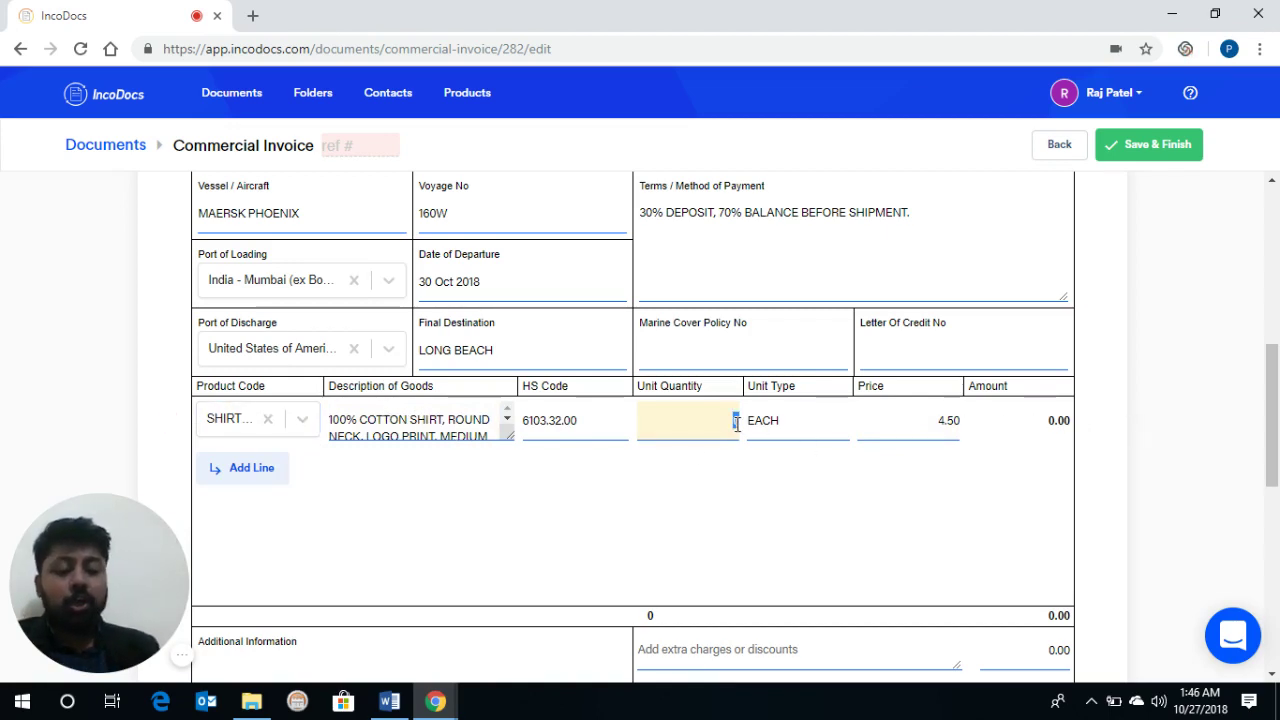
pyautogui.write('500')
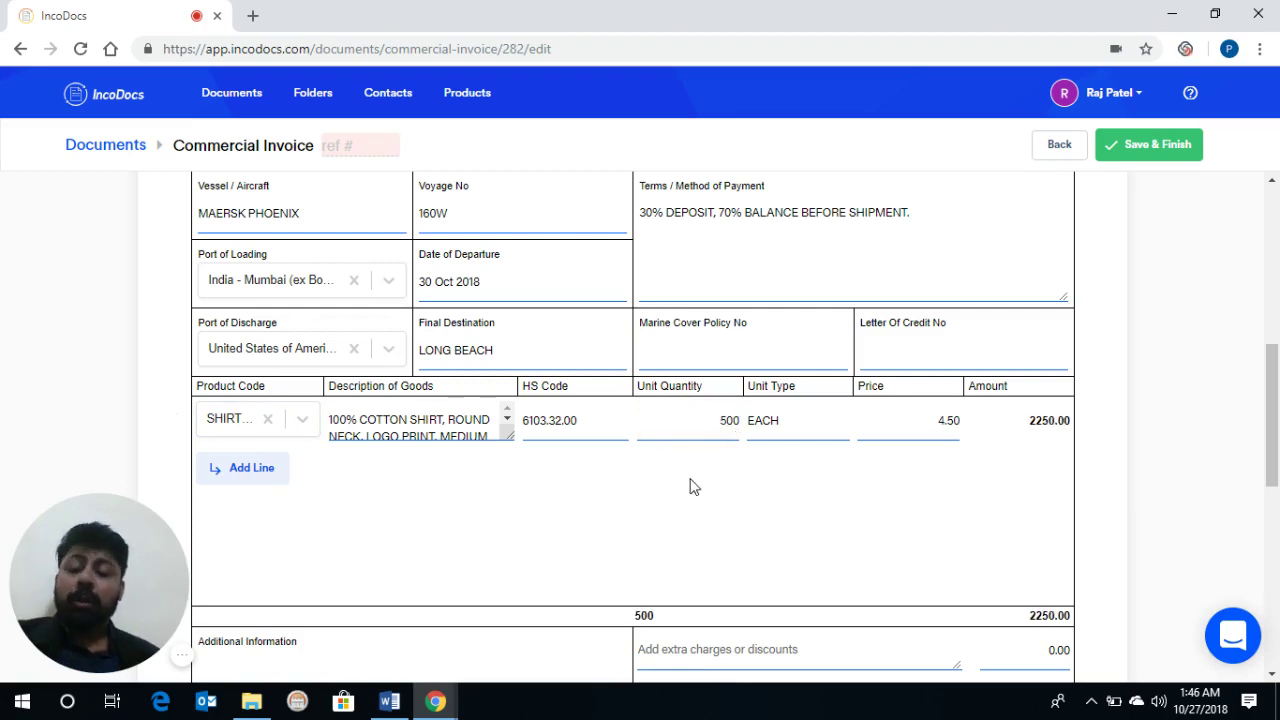
pyautogui.click(244, 484)
# Fill the second line with SHIRT-R-160-L at quantity 400, totalling 1800.00.
pyautogui.click(305, 472)
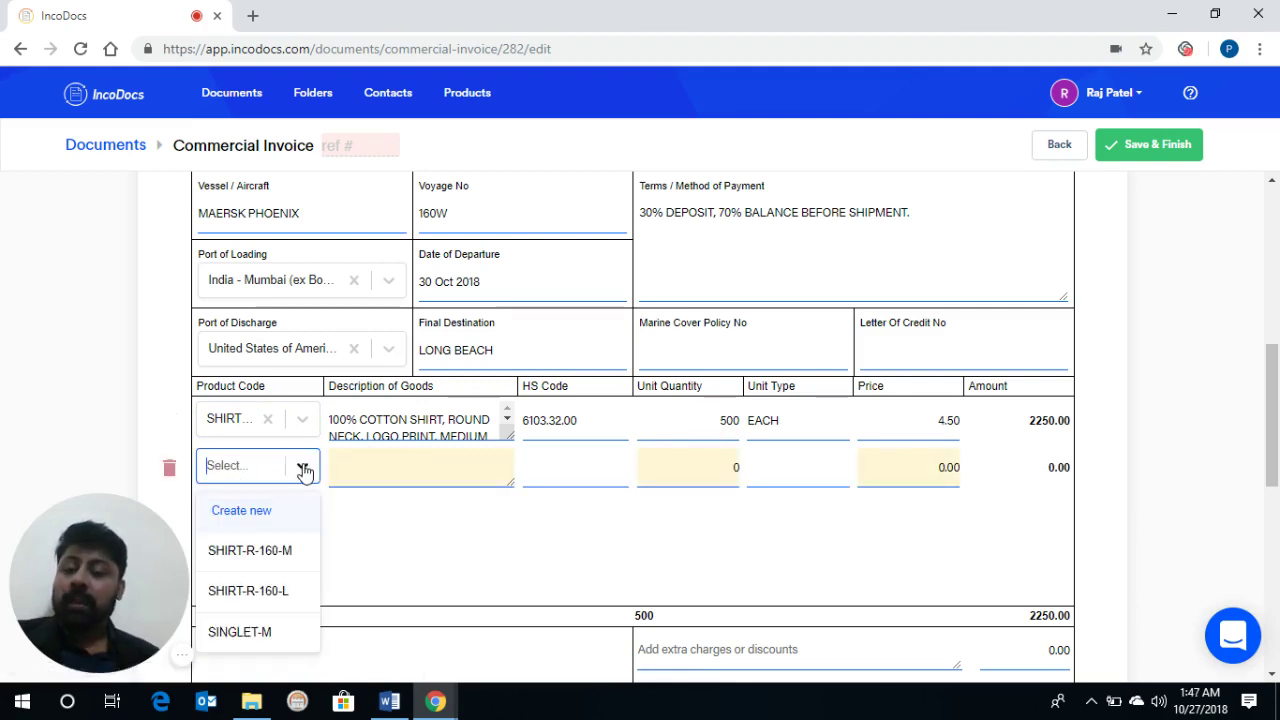
pyautogui.click(268, 594)
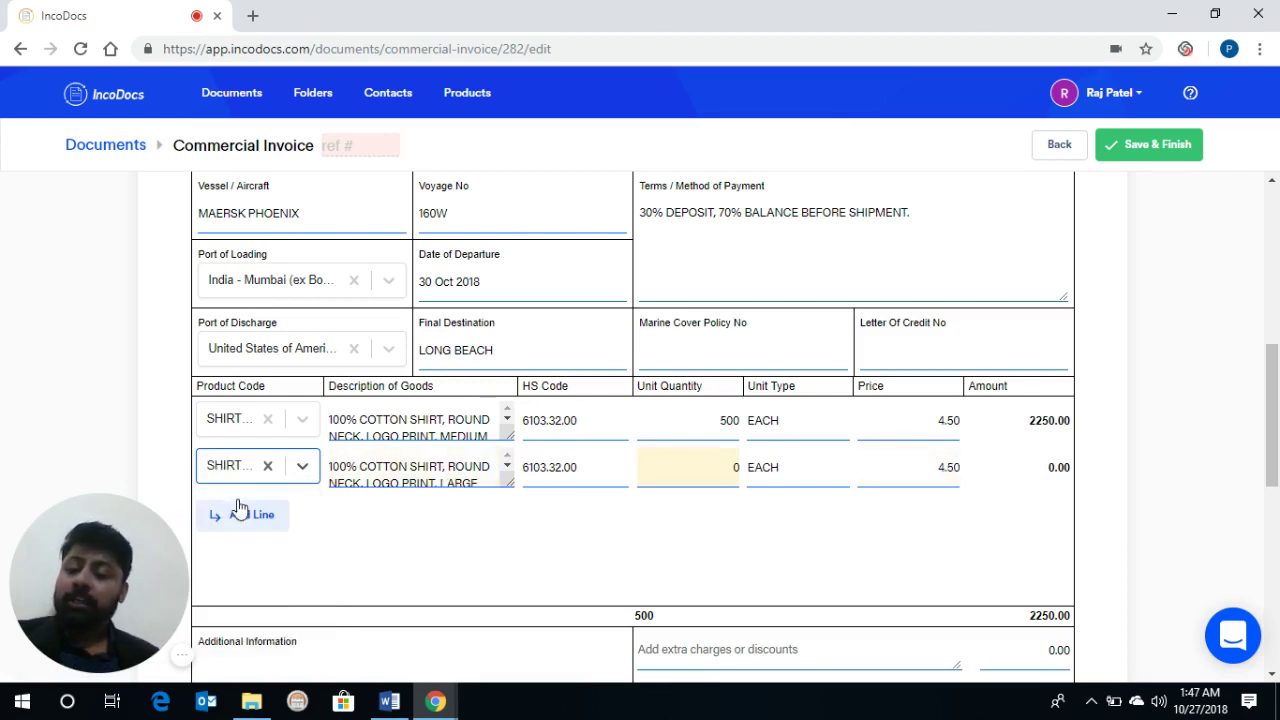
pyautogui.doubleClick(731, 466)
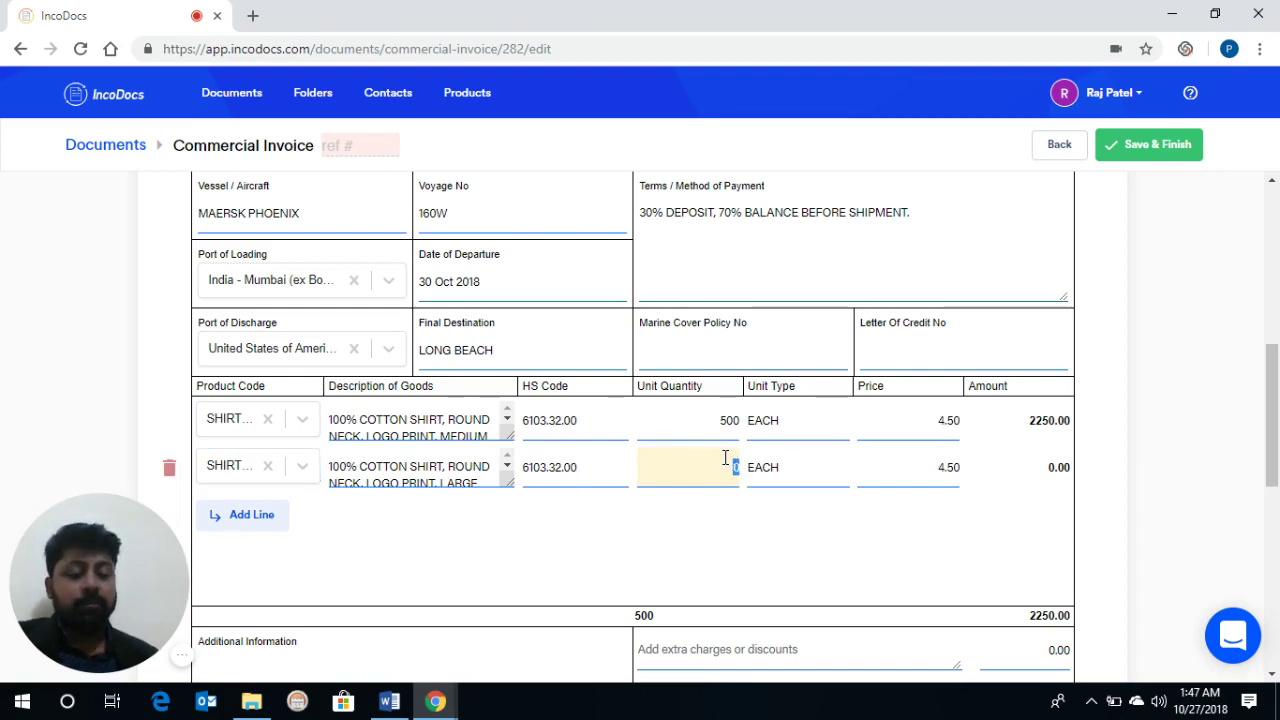
pyautogui.write('400')
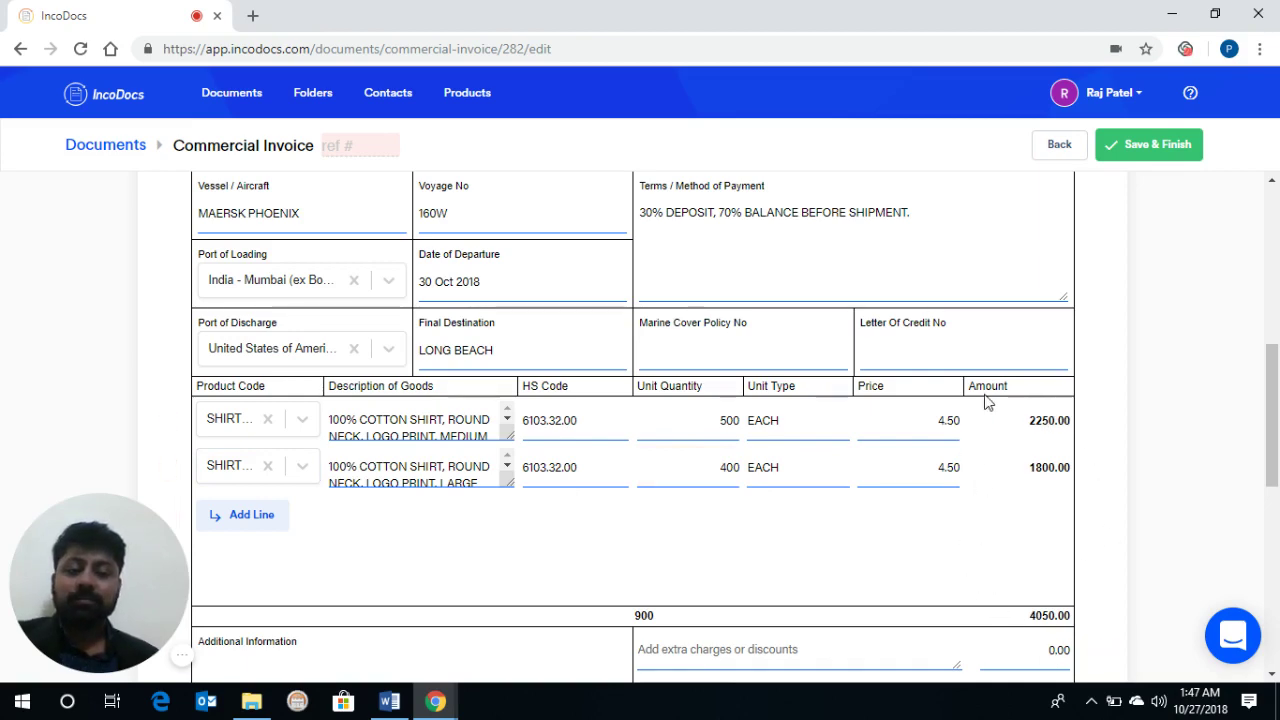
pyautogui.scroll(-2, 987, 403)
# Enter '20 DAYS LEAD TIME AFTER DEPOSIT.' in the Additional Information field.
pyautogui.scroll(-1, 987, 403)
pyautogui.scroll(-1, 946, 423)
pyautogui.write('20')
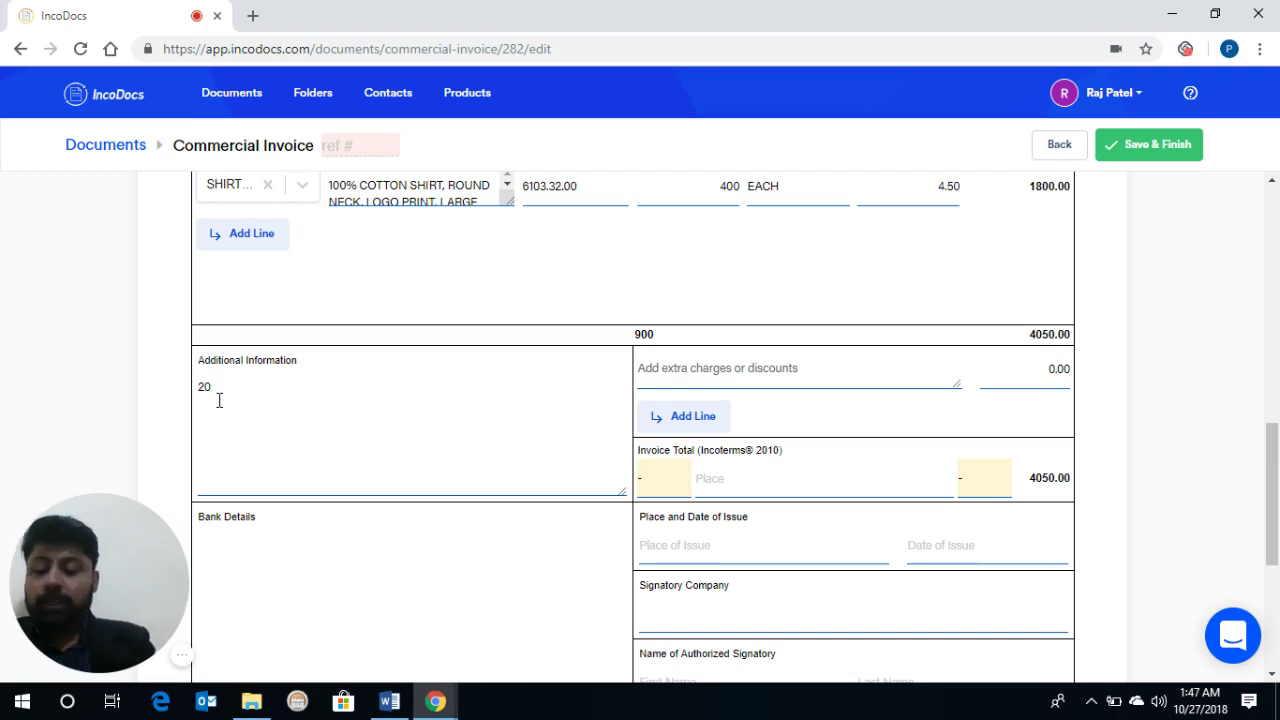
pyautogui.write('DAYS')
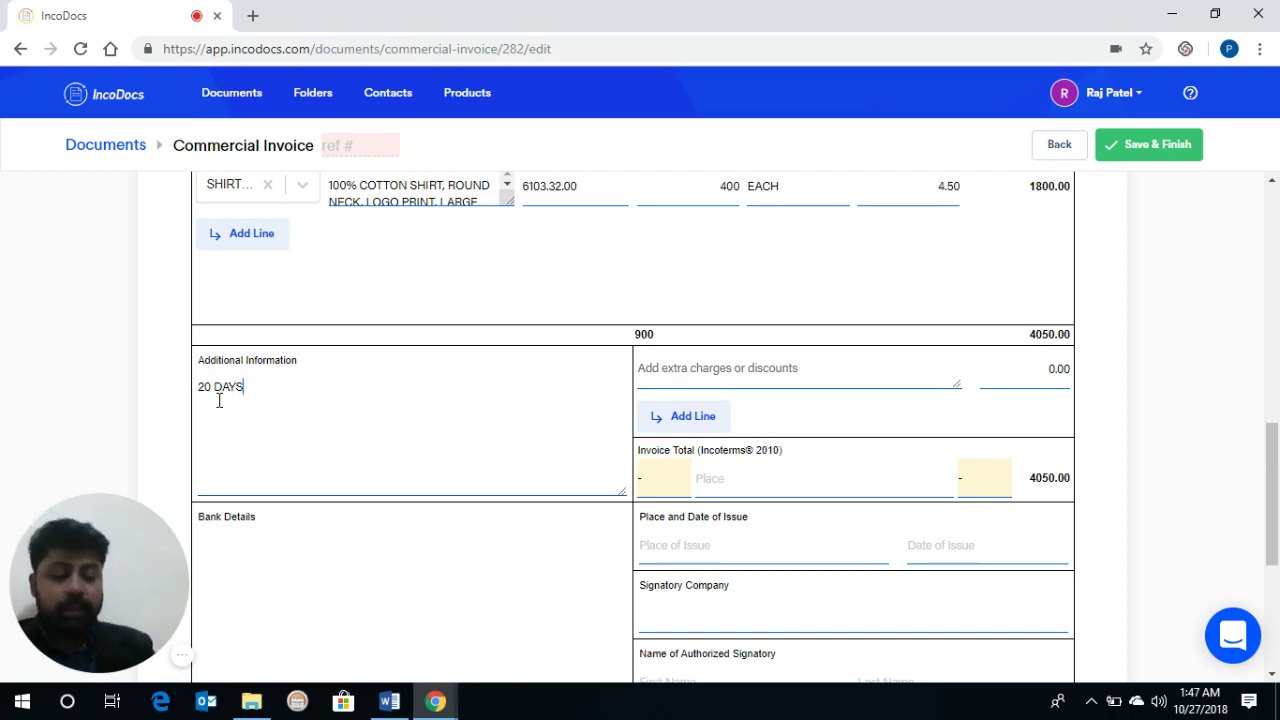
pyautogui.write(' LEA')
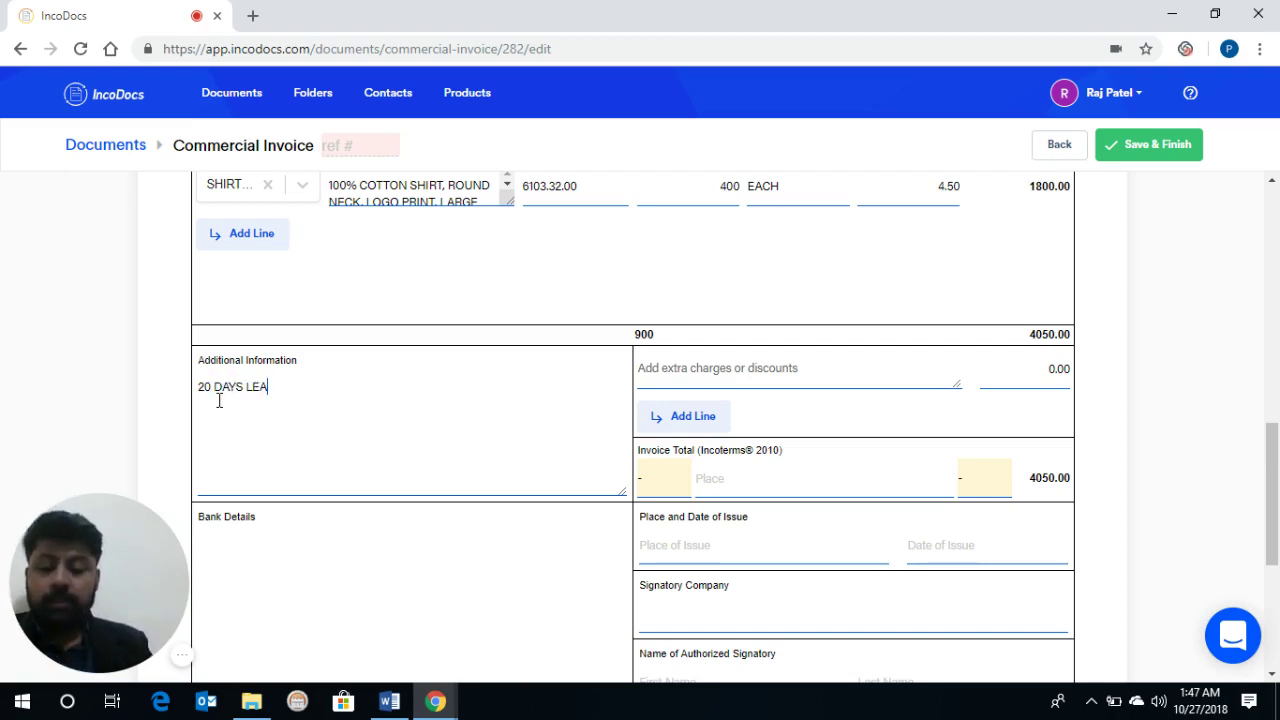
pyautogui.write('D TIM')
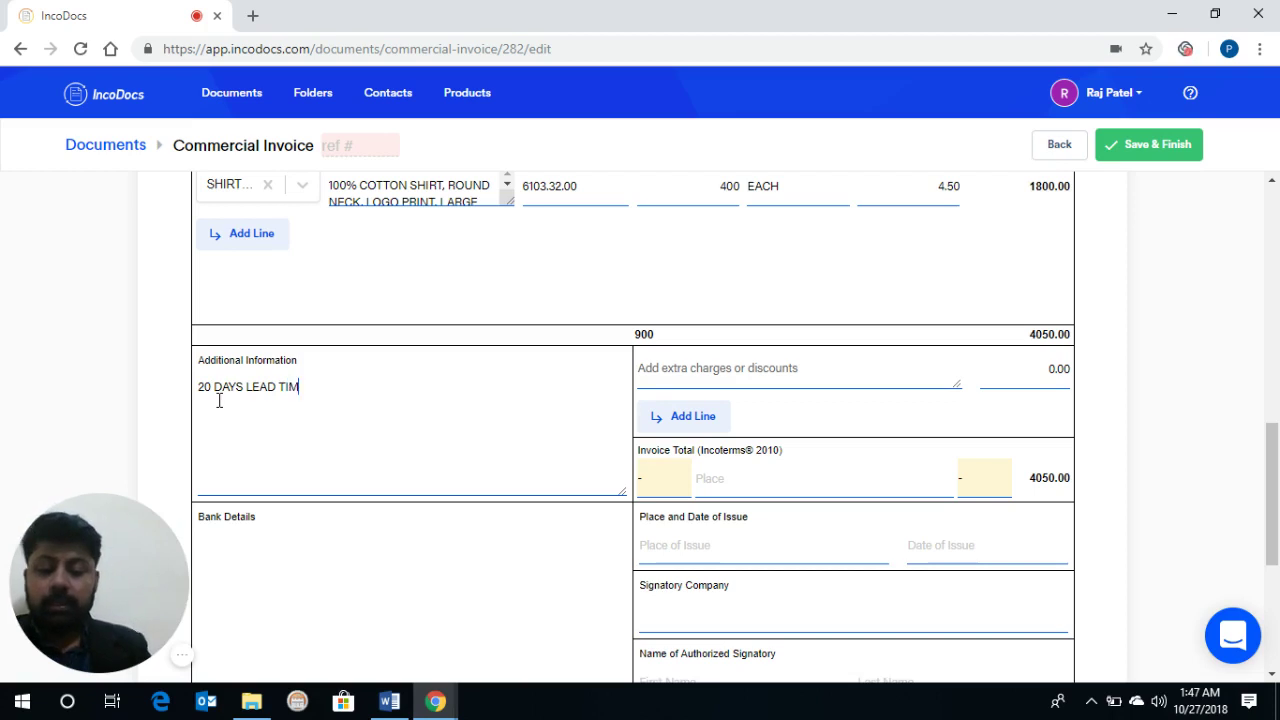
pyautogui.write('E AFTER')
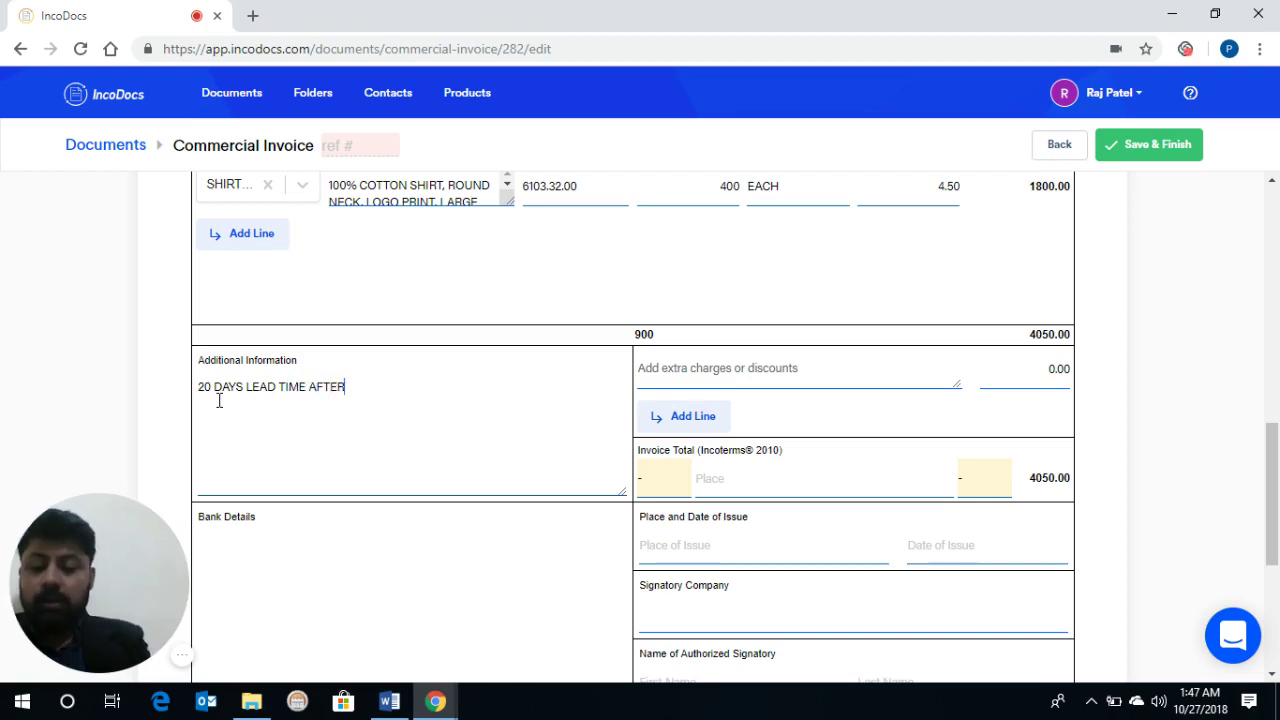
pyautogui.write(' DEPOSIT')
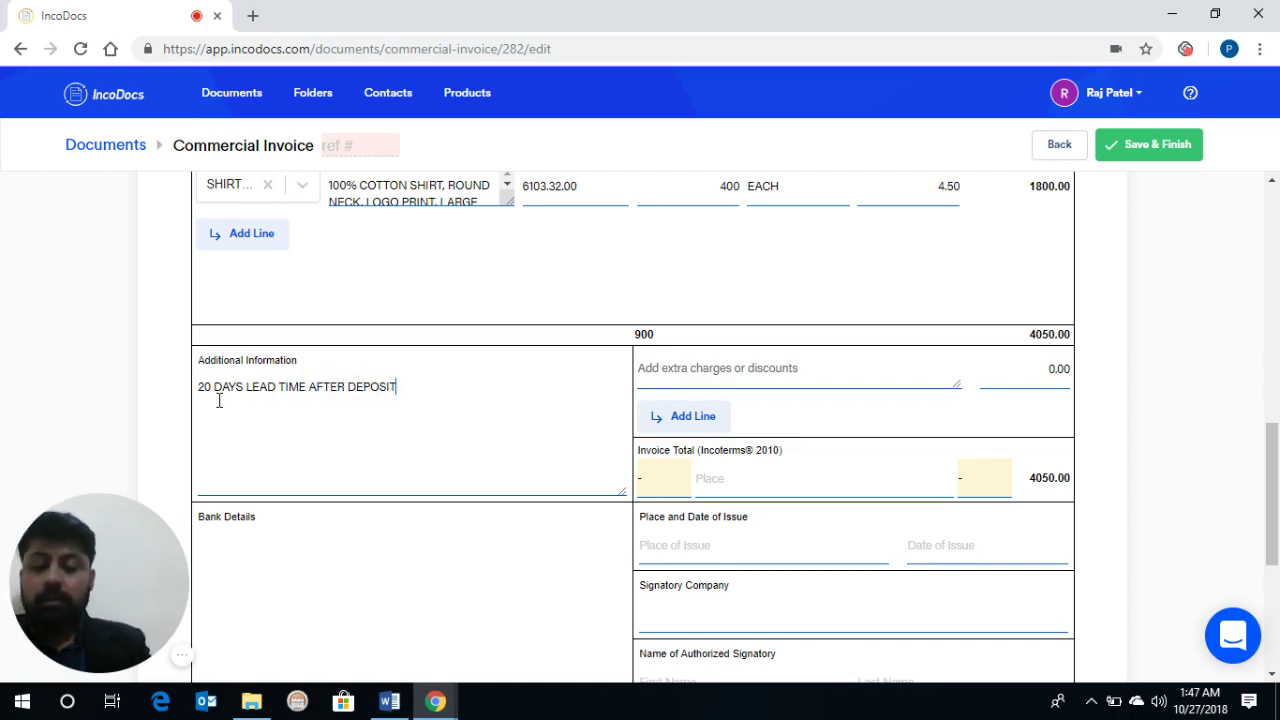
pyautogui.write('.')
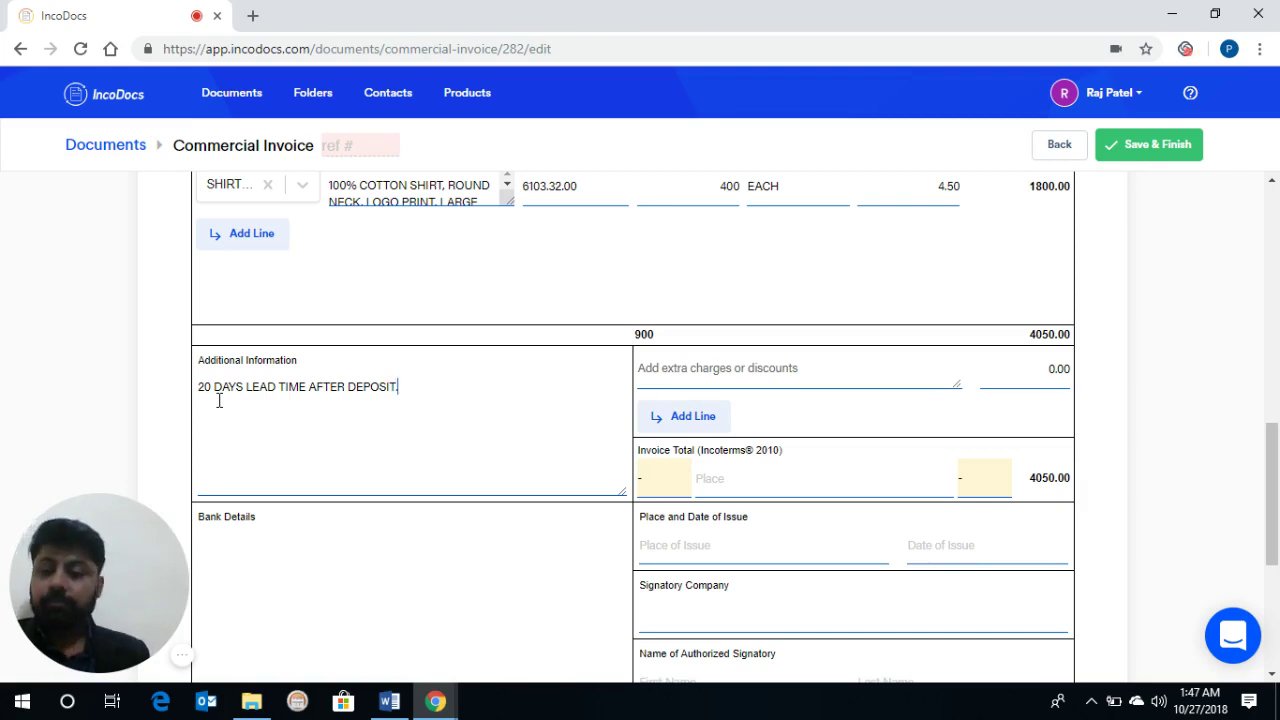
pyautogui.scroll(-1, 225, 405)
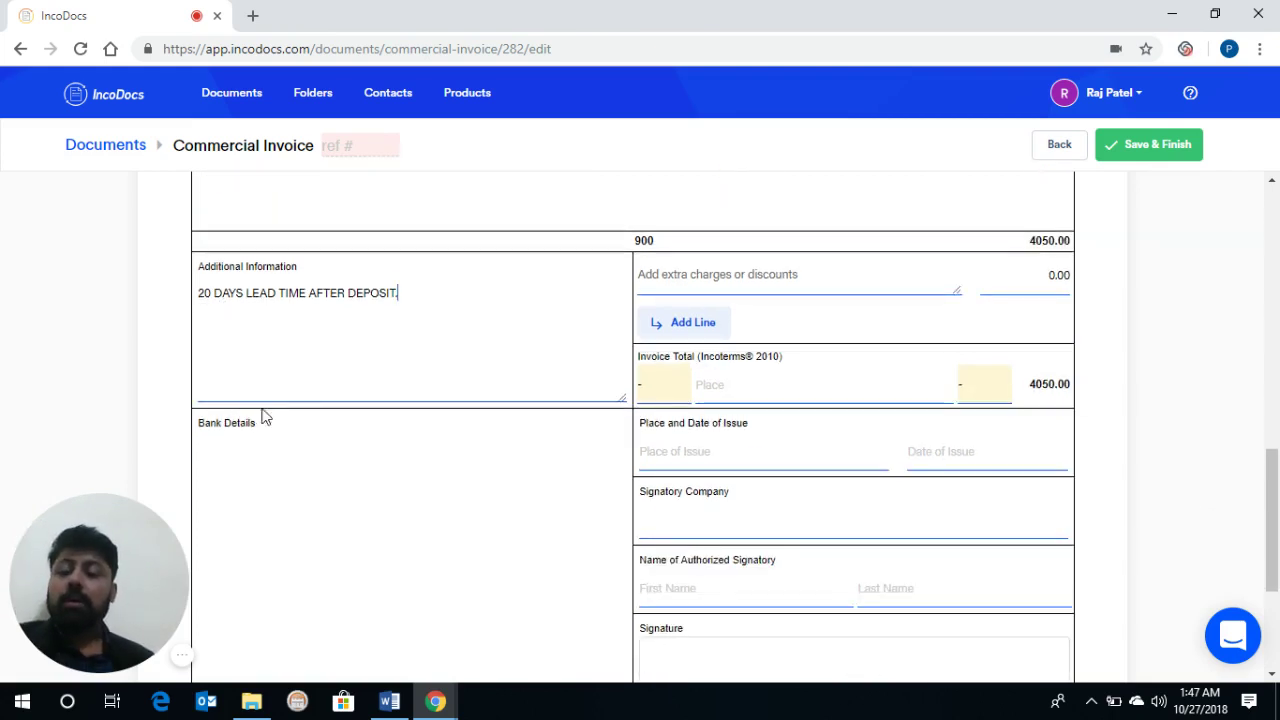
pyautogui.scroll(-1, 265, 405)
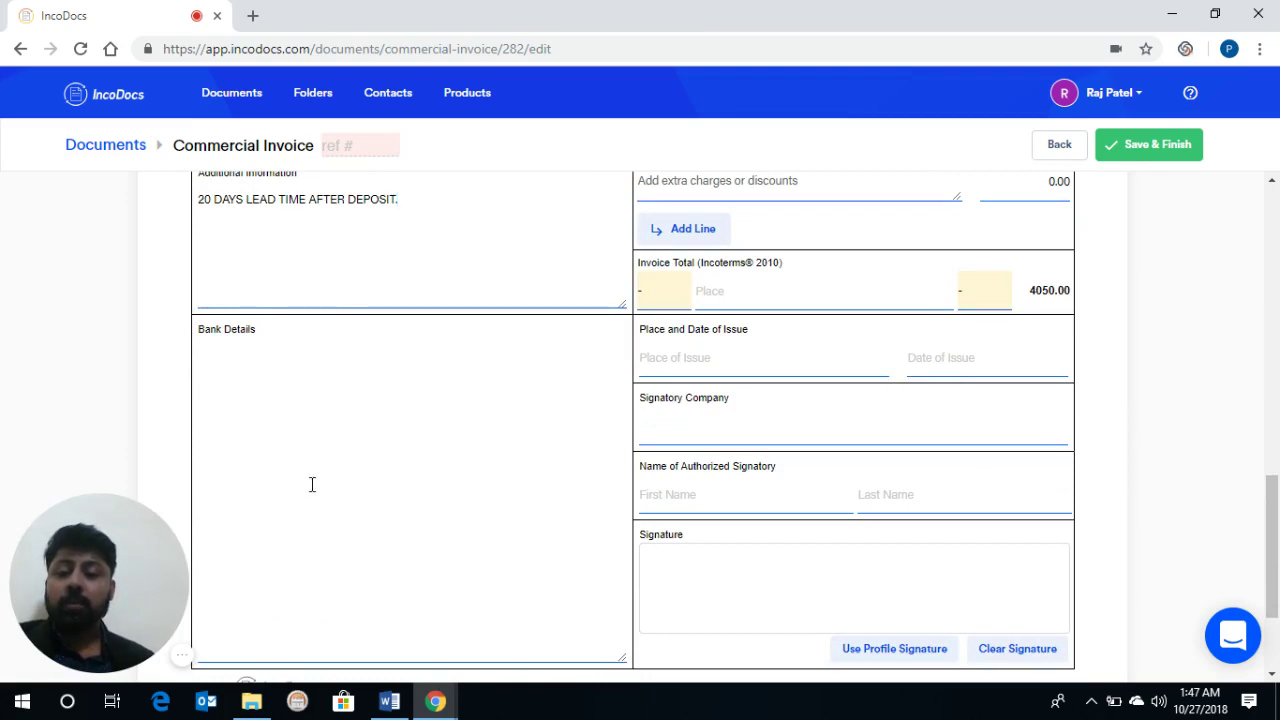
# Set the invoice total's incoterm to FOB, place MUMBAI, and currency USD.
pyautogui.scroll(1, 360, 483)
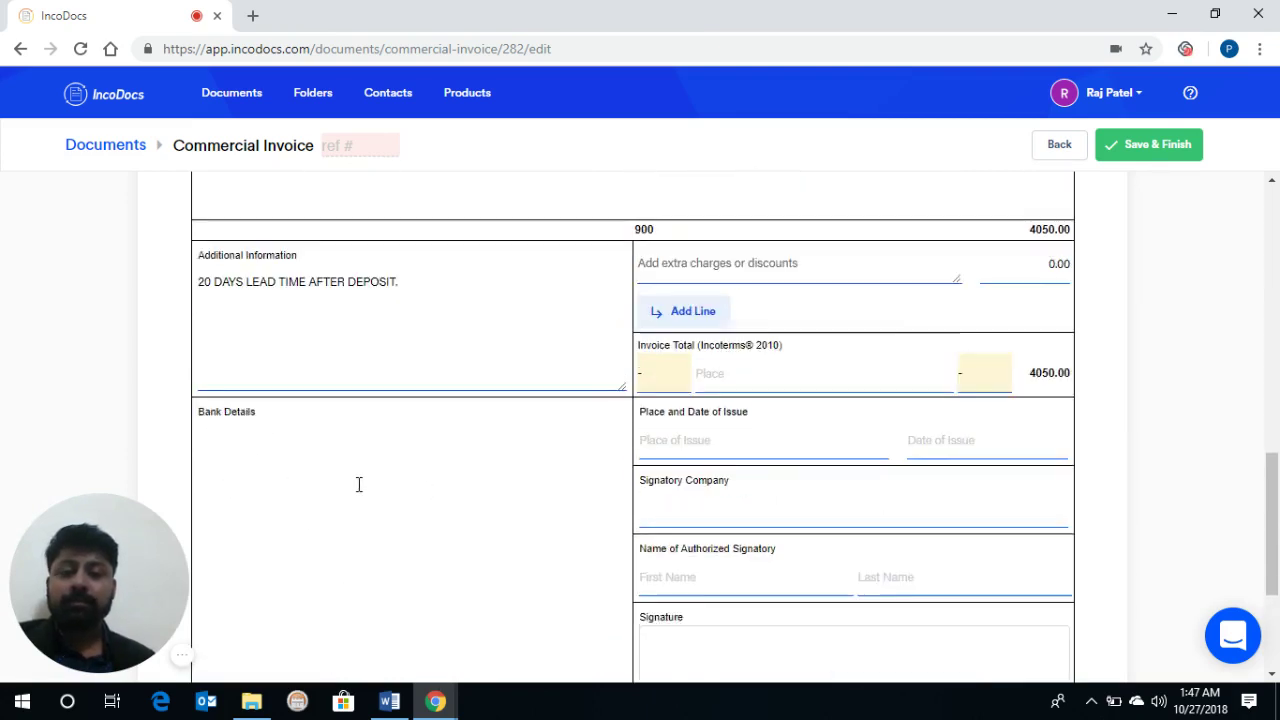
pyautogui.click(659, 386)
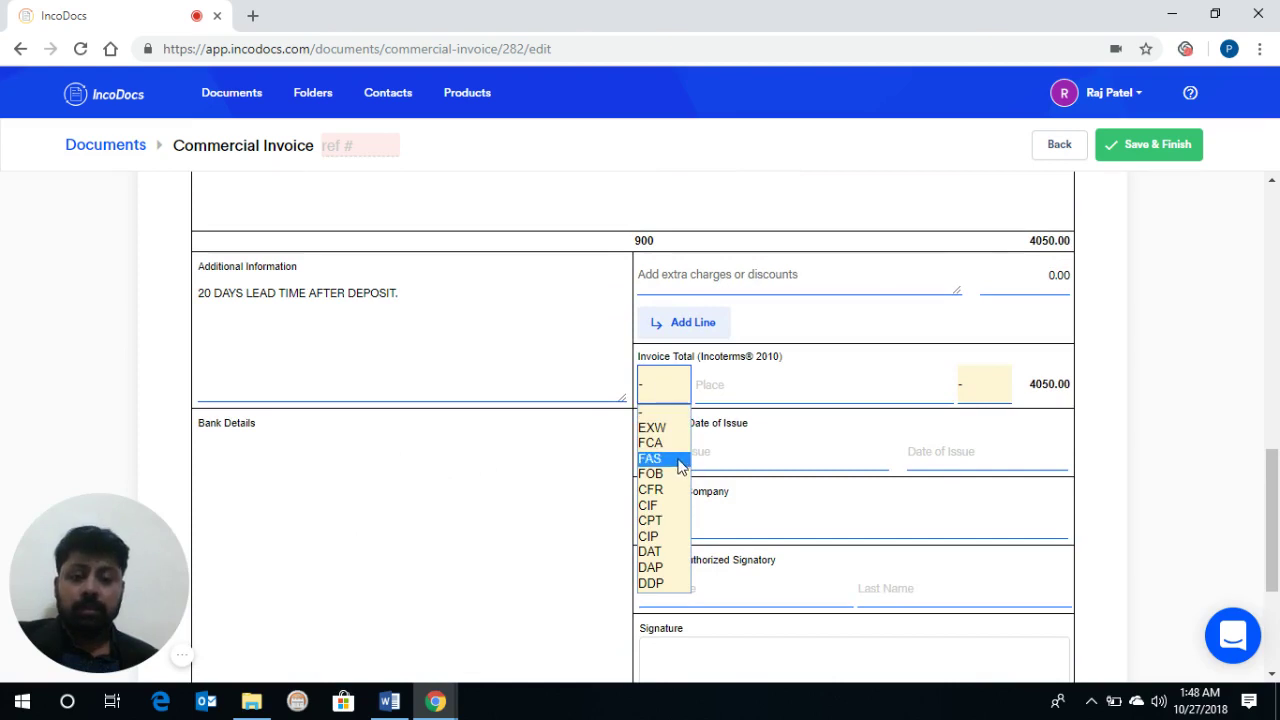
pyautogui.press('Return')
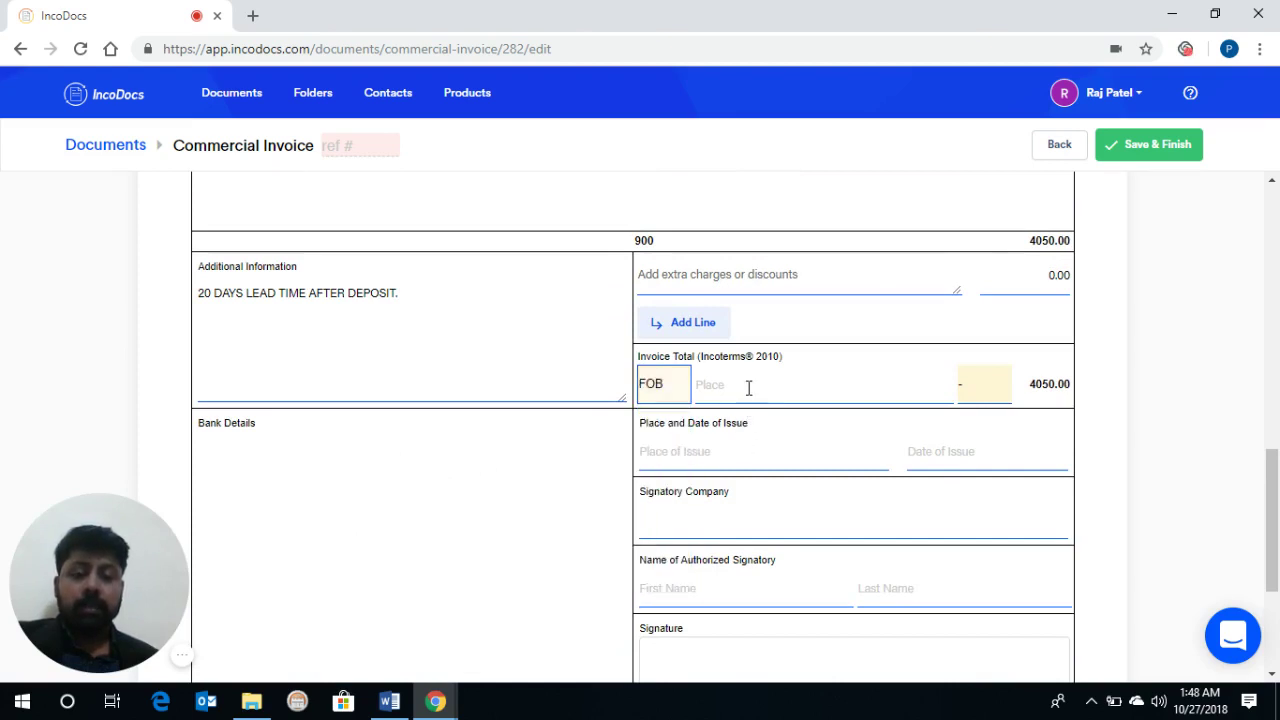
pyautogui.click(745, 385)
pyautogui.write('MUM')
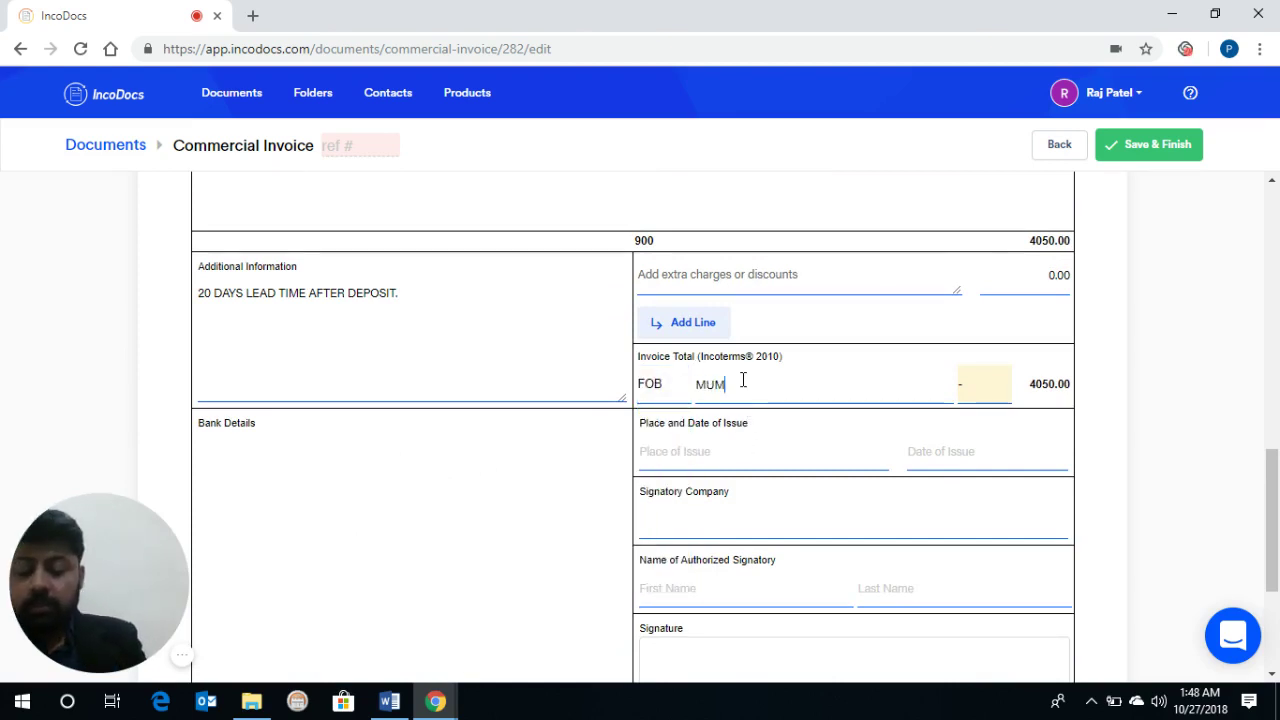
pyautogui.write('BAI')
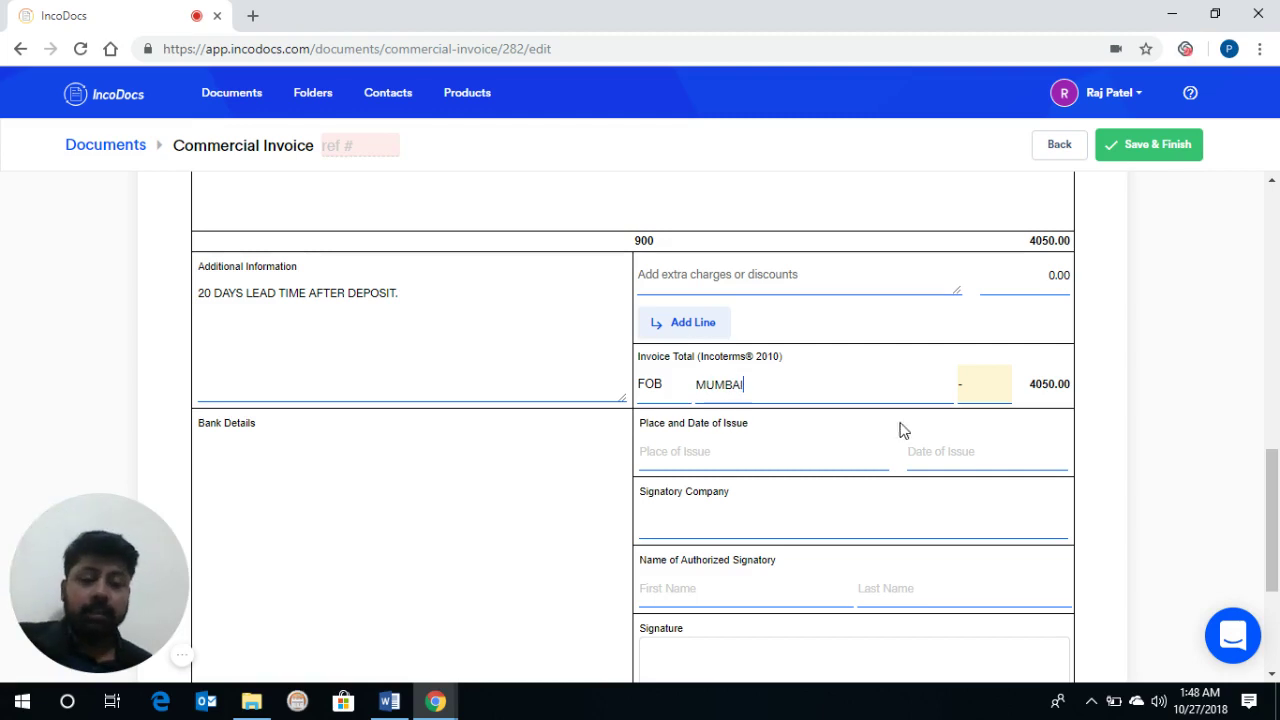
pyautogui.click(984, 394)
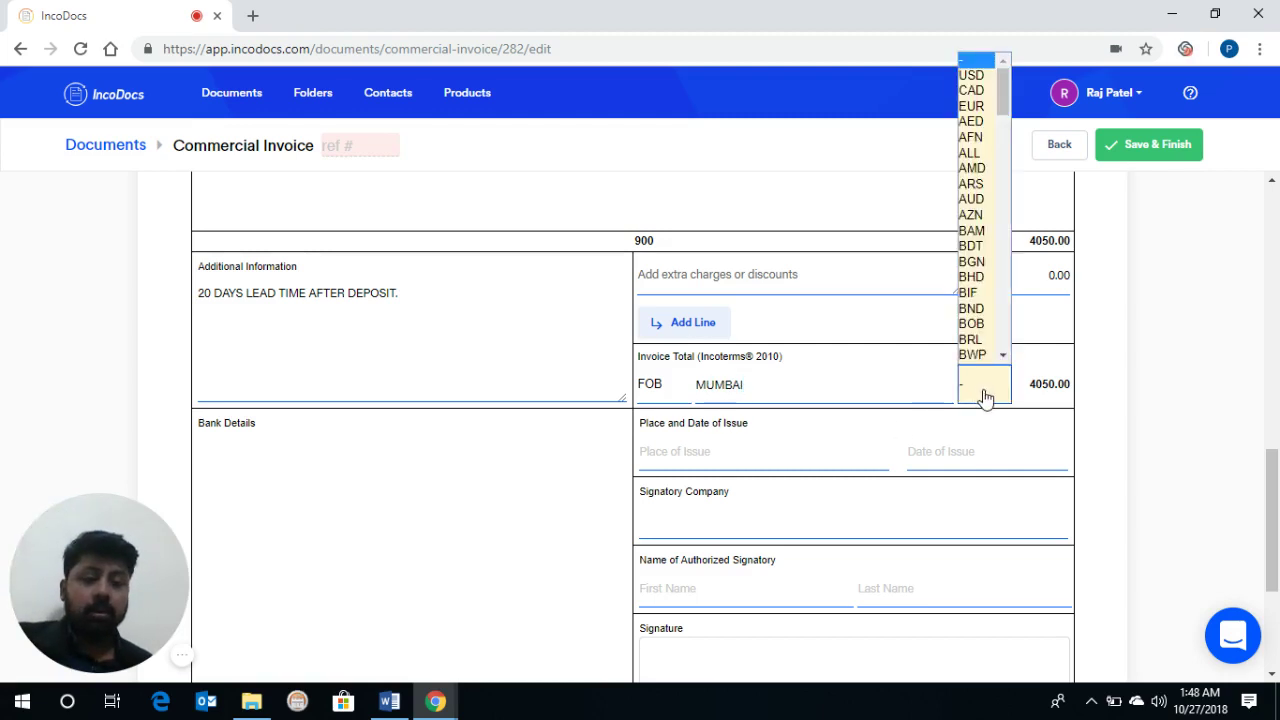
pyautogui.click(986, 77)
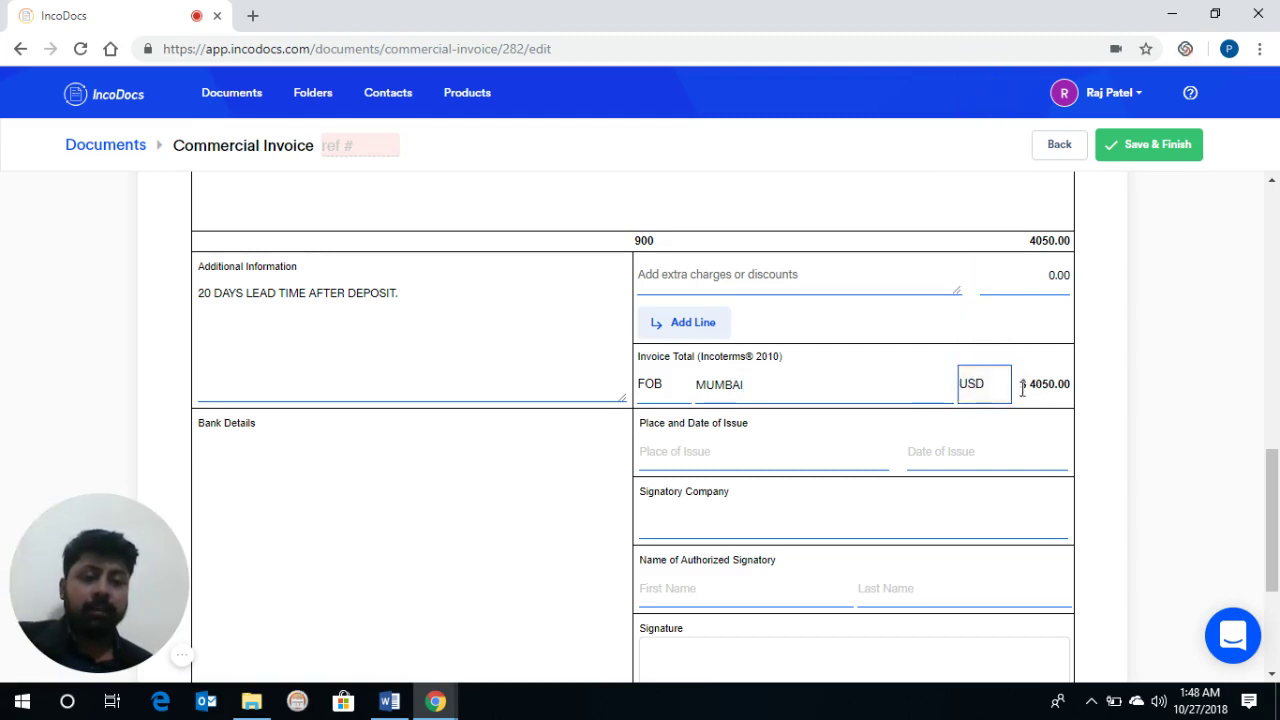
# Set the place of issue to MUMBAI and the issue date to 10 Oct 2018.
pyautogui.click(690, 452)
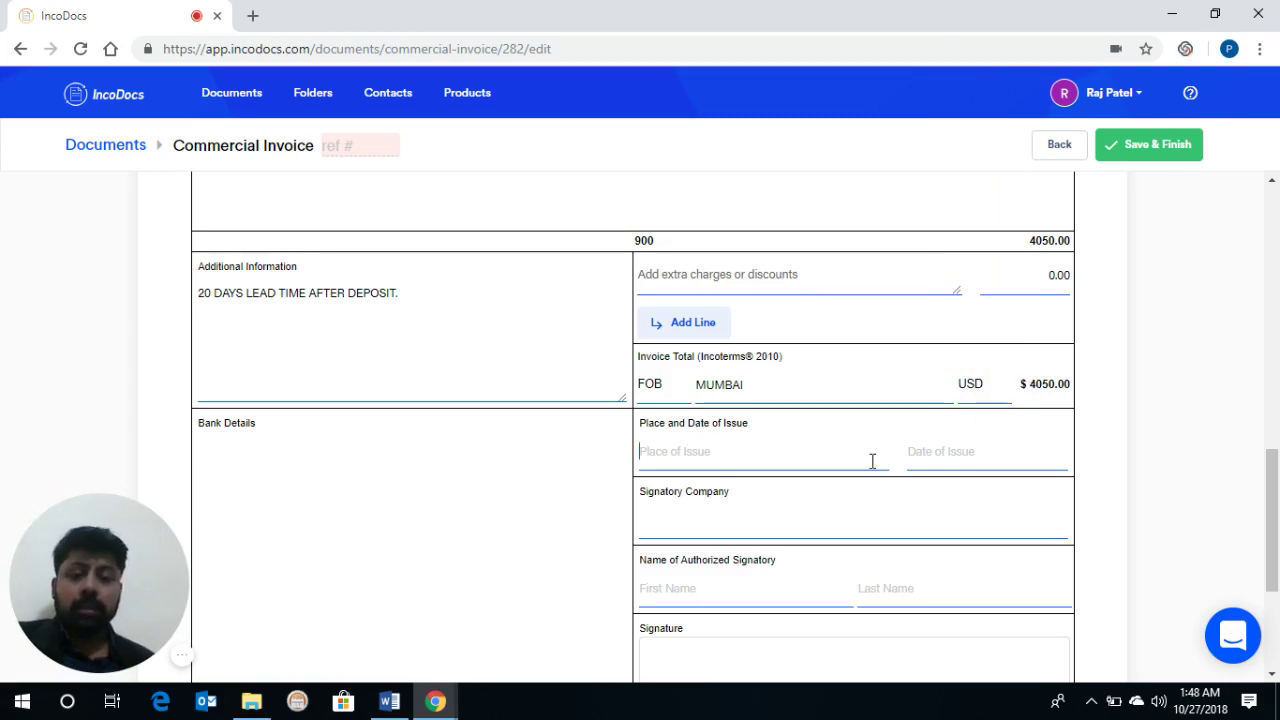
pyautogui.write('MUMB')
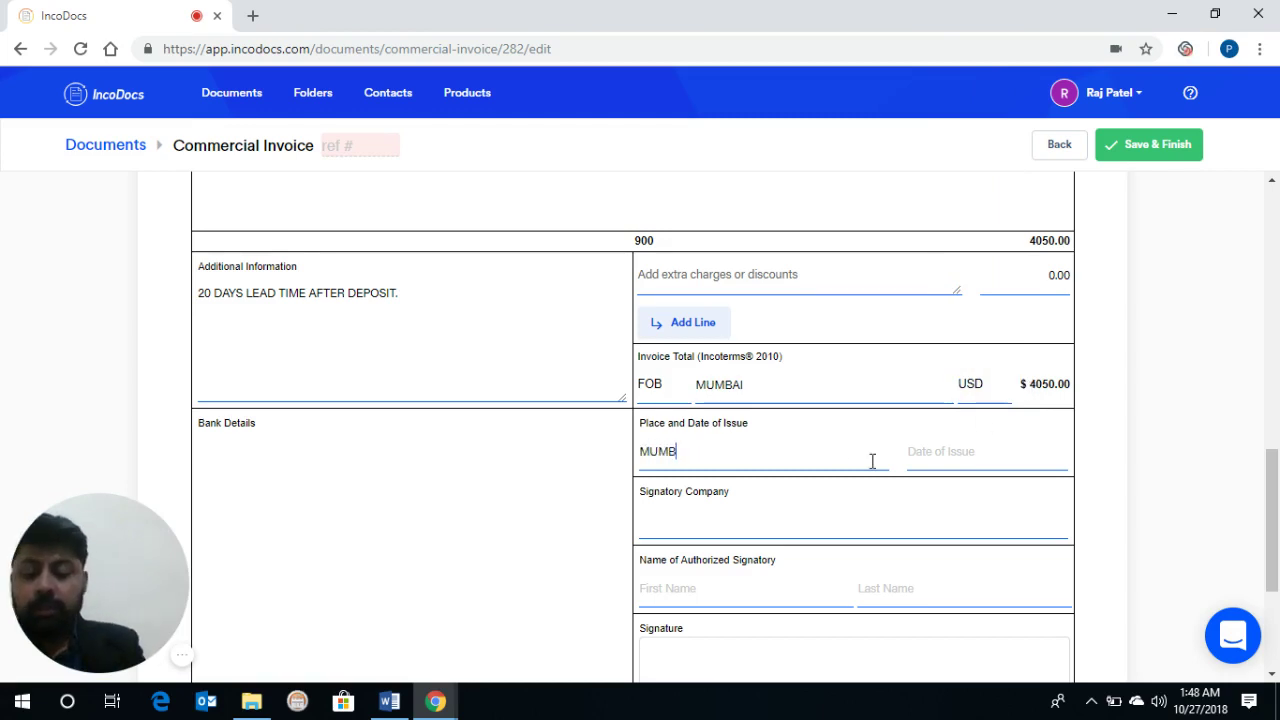
pyautogui.write('AI')
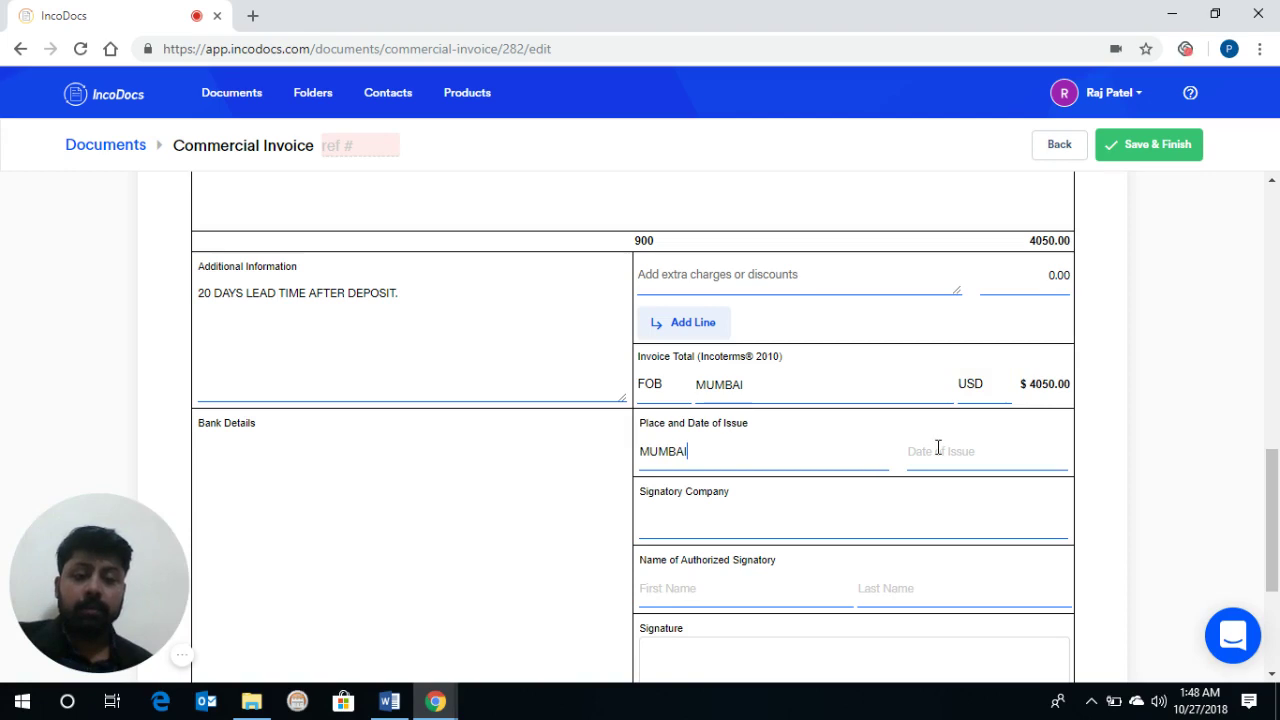
pyautogui.click(937, 451)
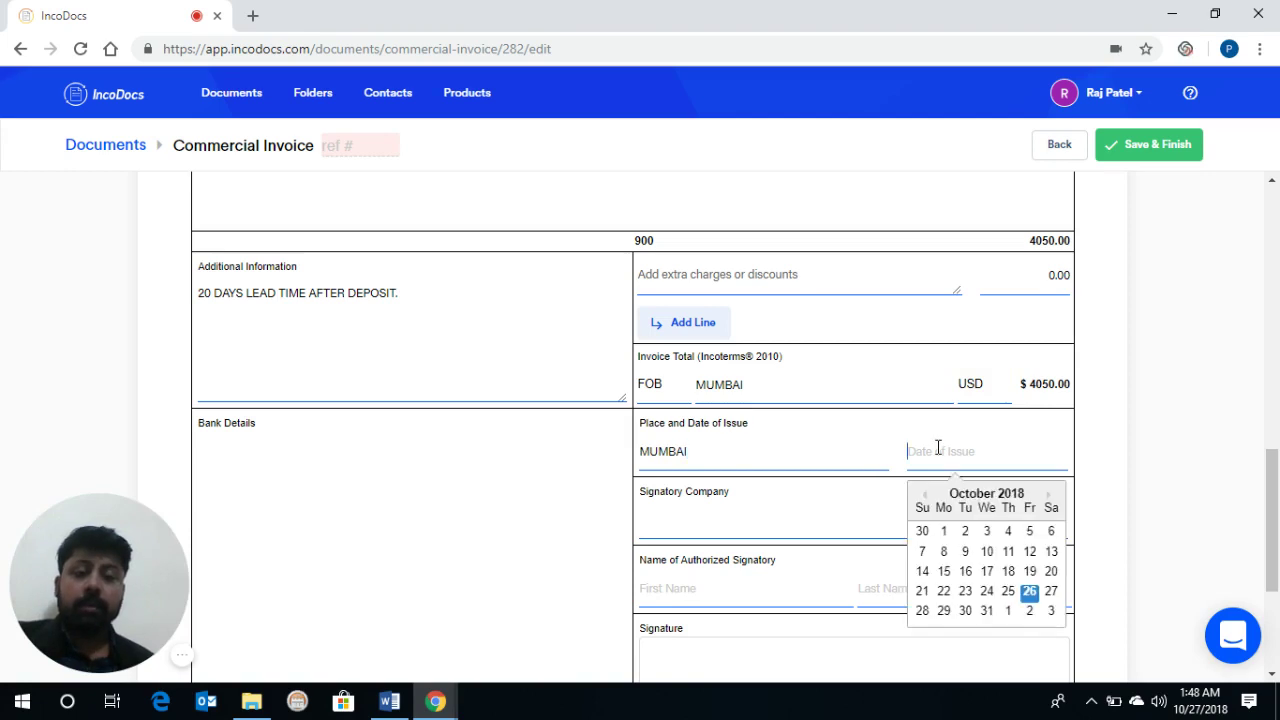
pyautogui.click(986, 551)
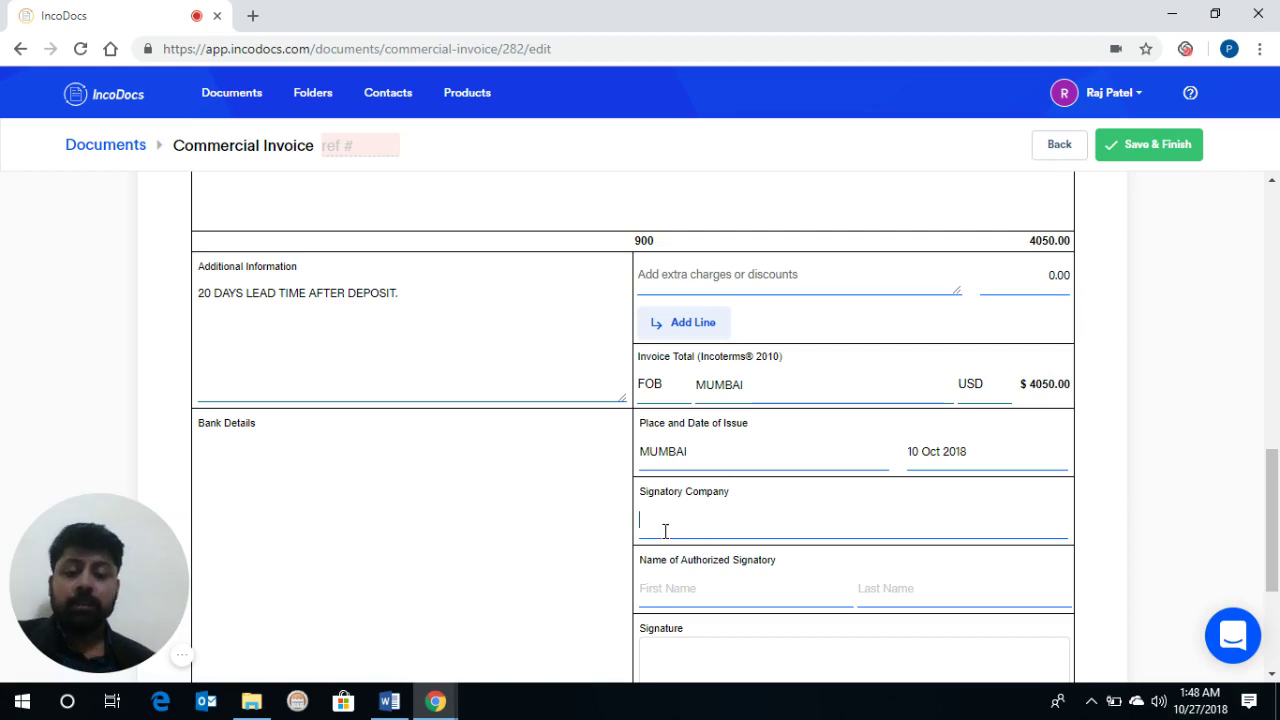
# Enter INDIA EXPORT PVT LTD as signatory company and fill in the signatory's first and last name.
pyautogui.write('IN')
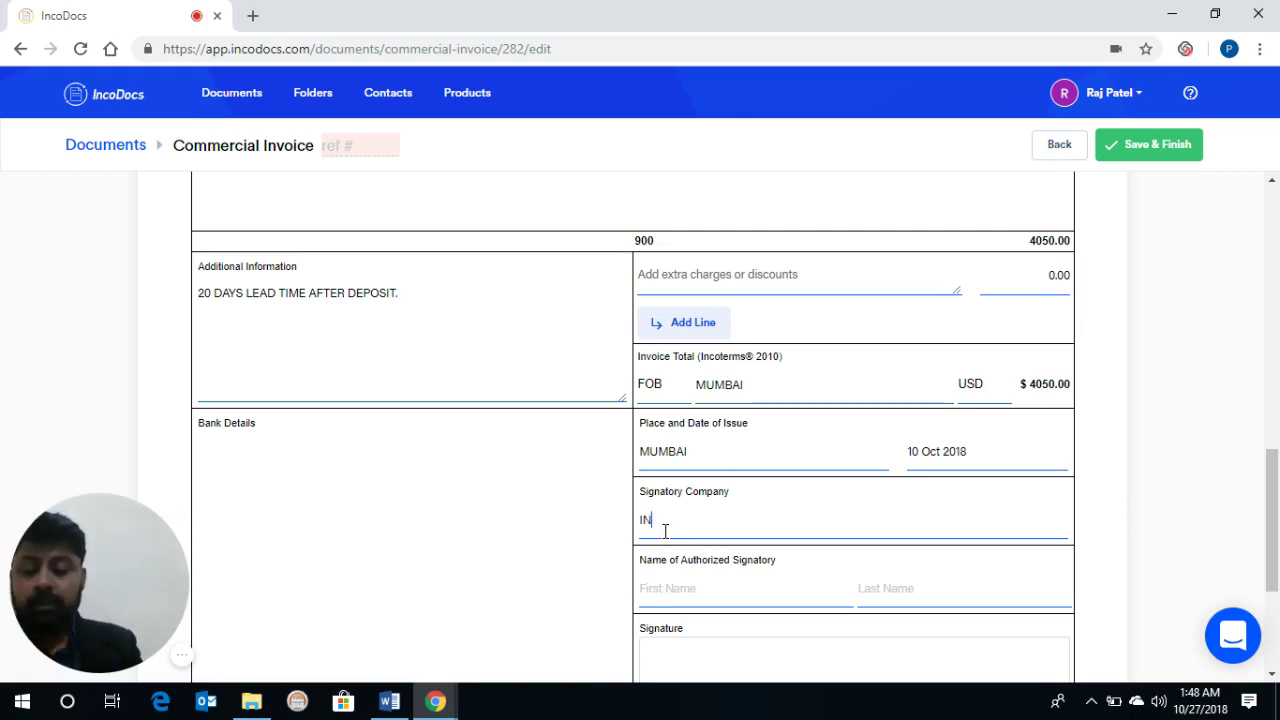
pyautogui.write('DIA EXP')
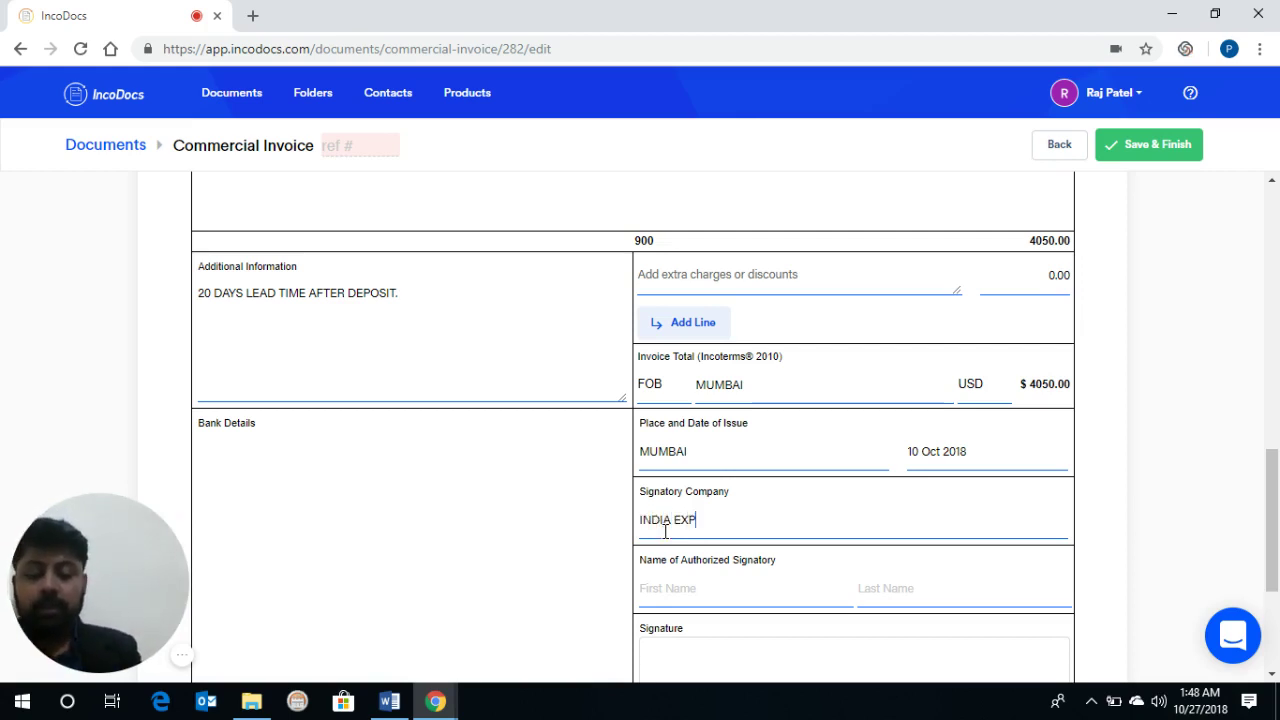
pyautogui.write('ORT P')
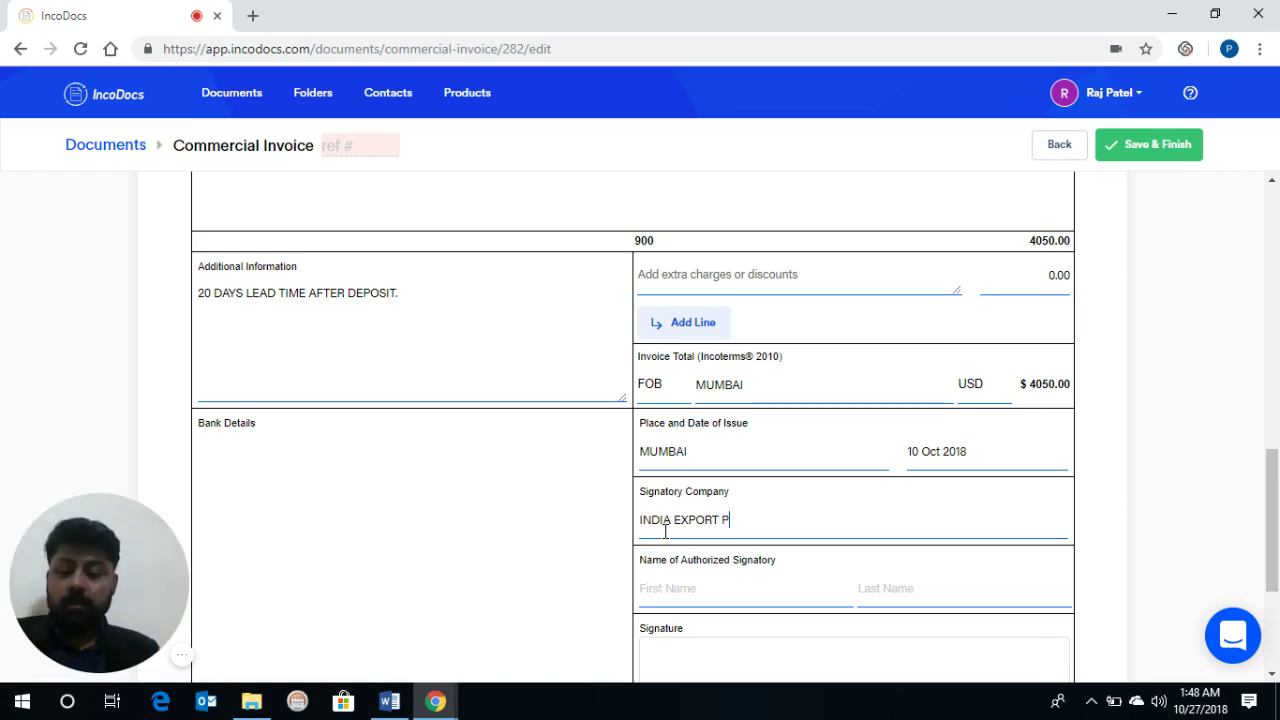
pyautogui.write('VT LTD')
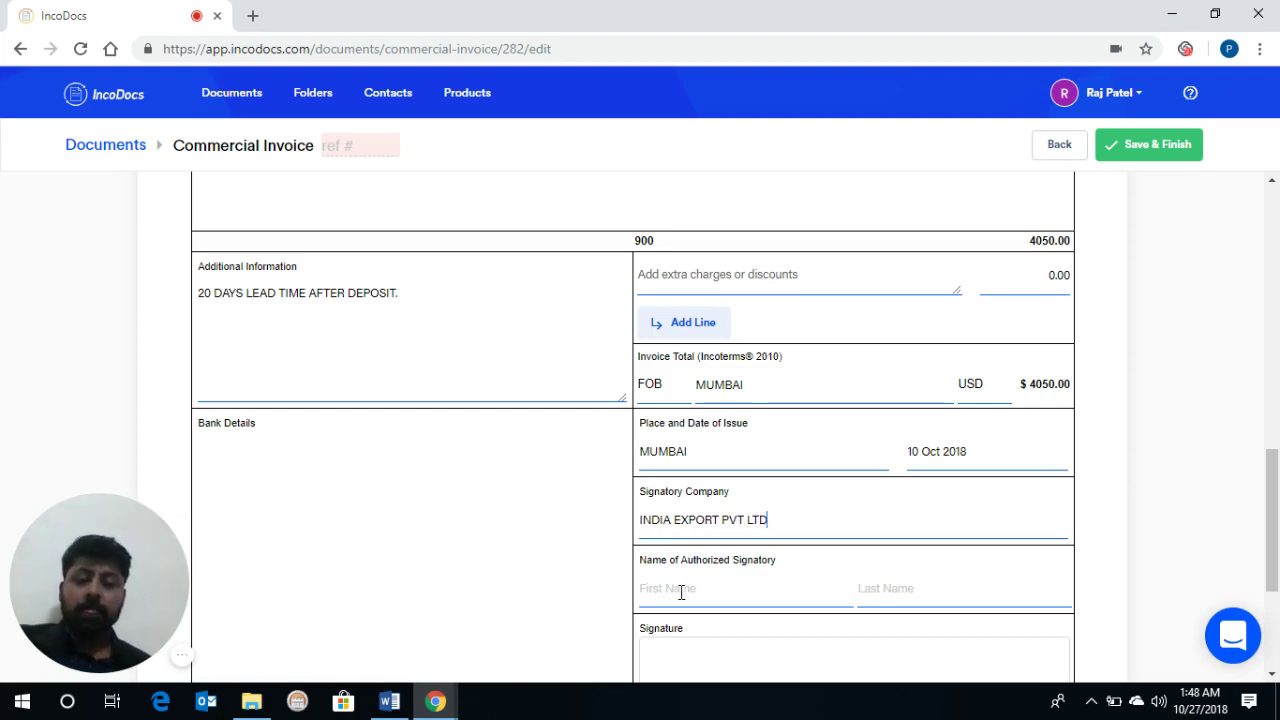
pyautogui.click(685, 587)
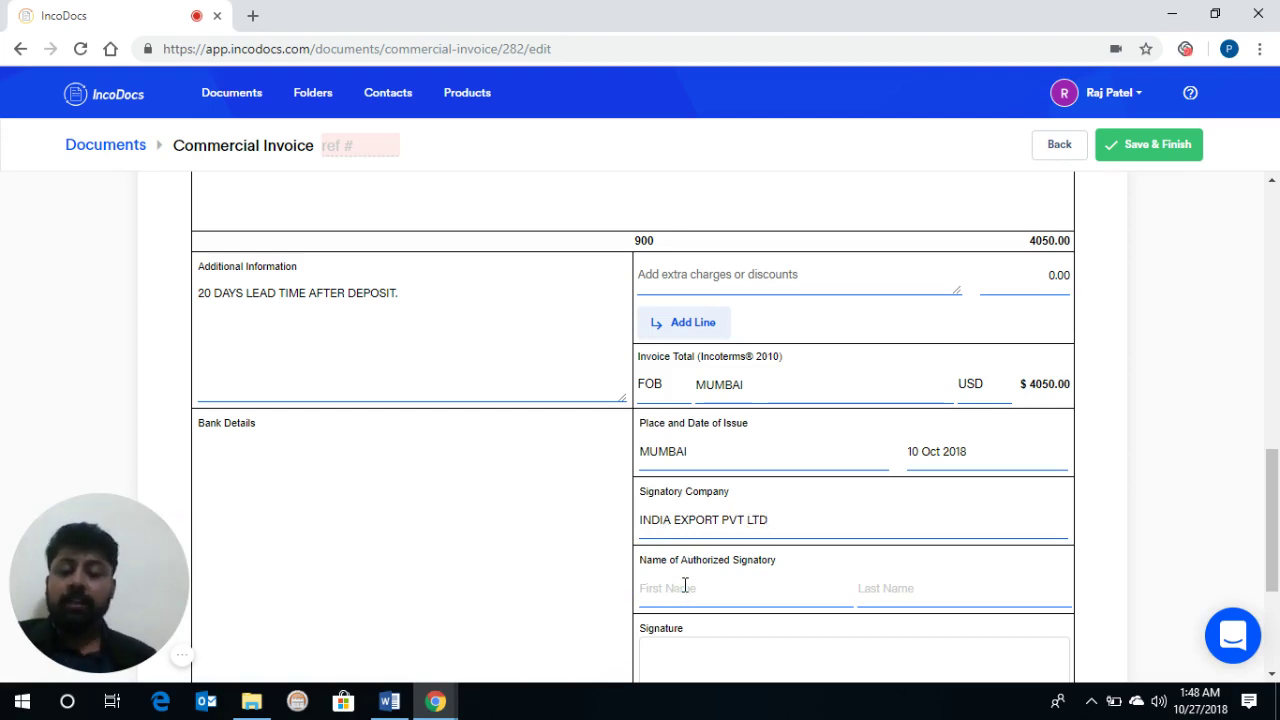
pyautogui.write('RAJ ')
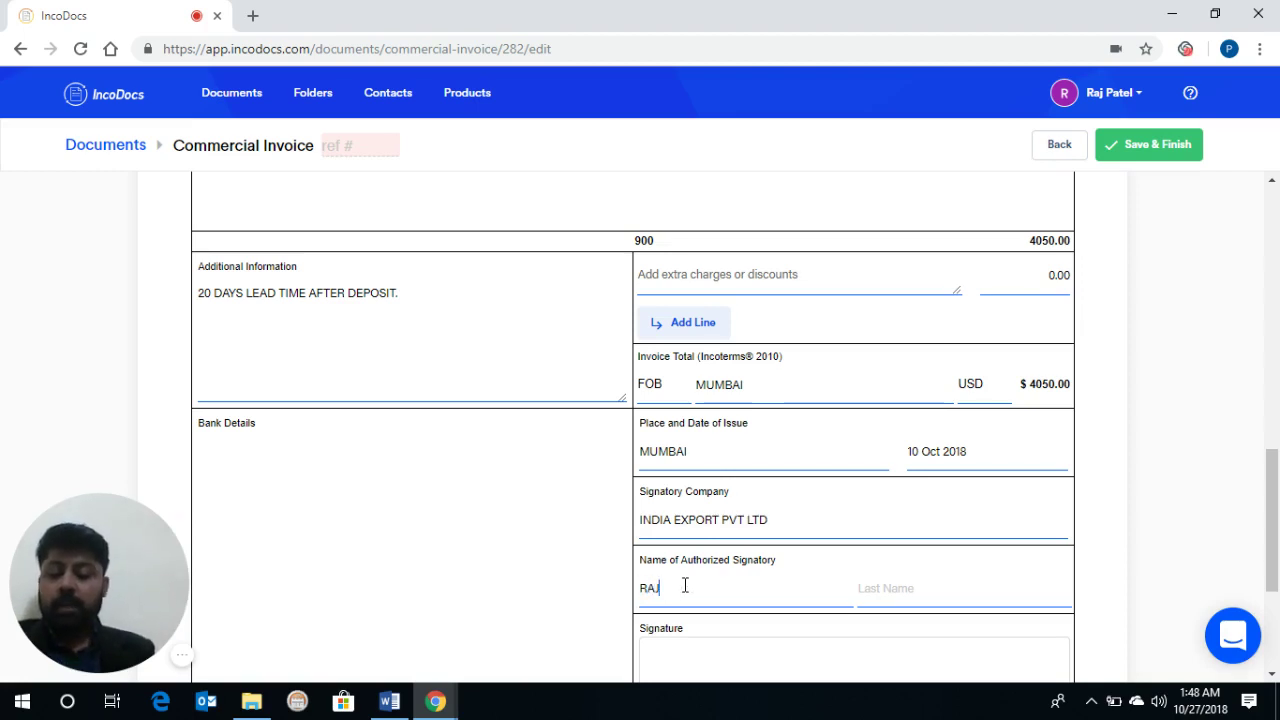
pyautogui.write('PAT')
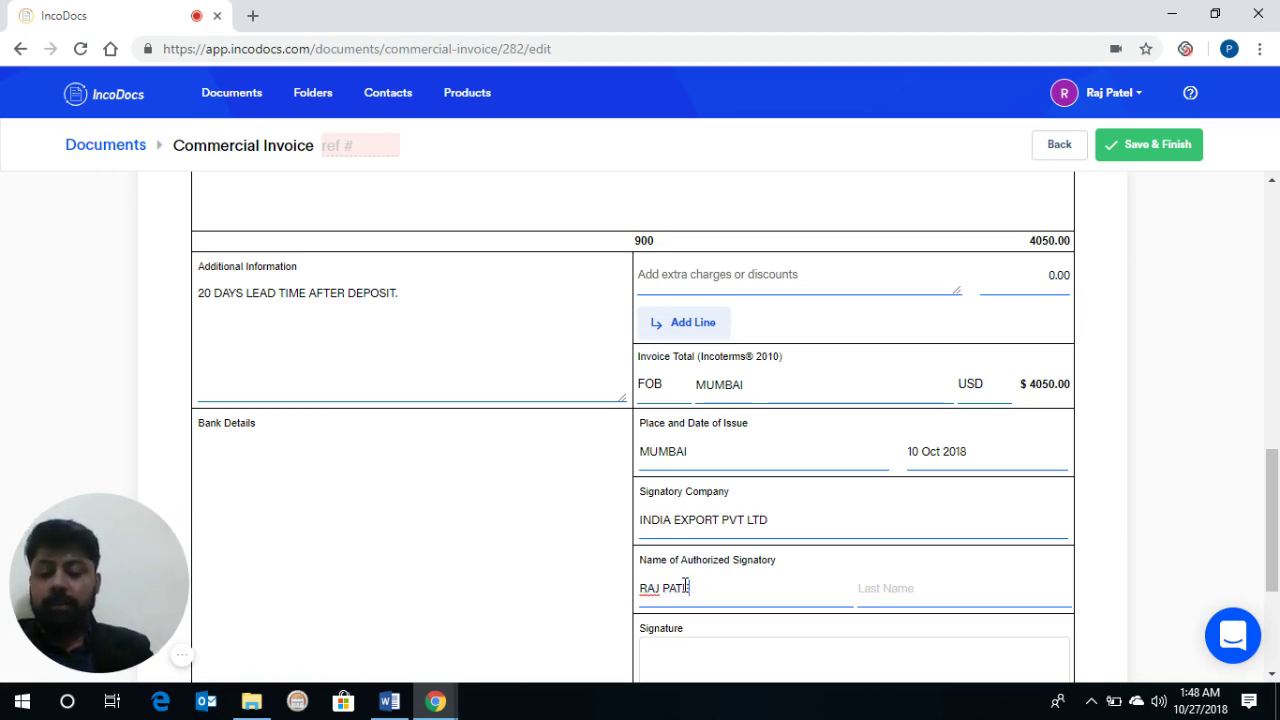
pyautogui.write('EL')
pyautogui.press('BackSpace')
pyautogui.press('BackSpace')
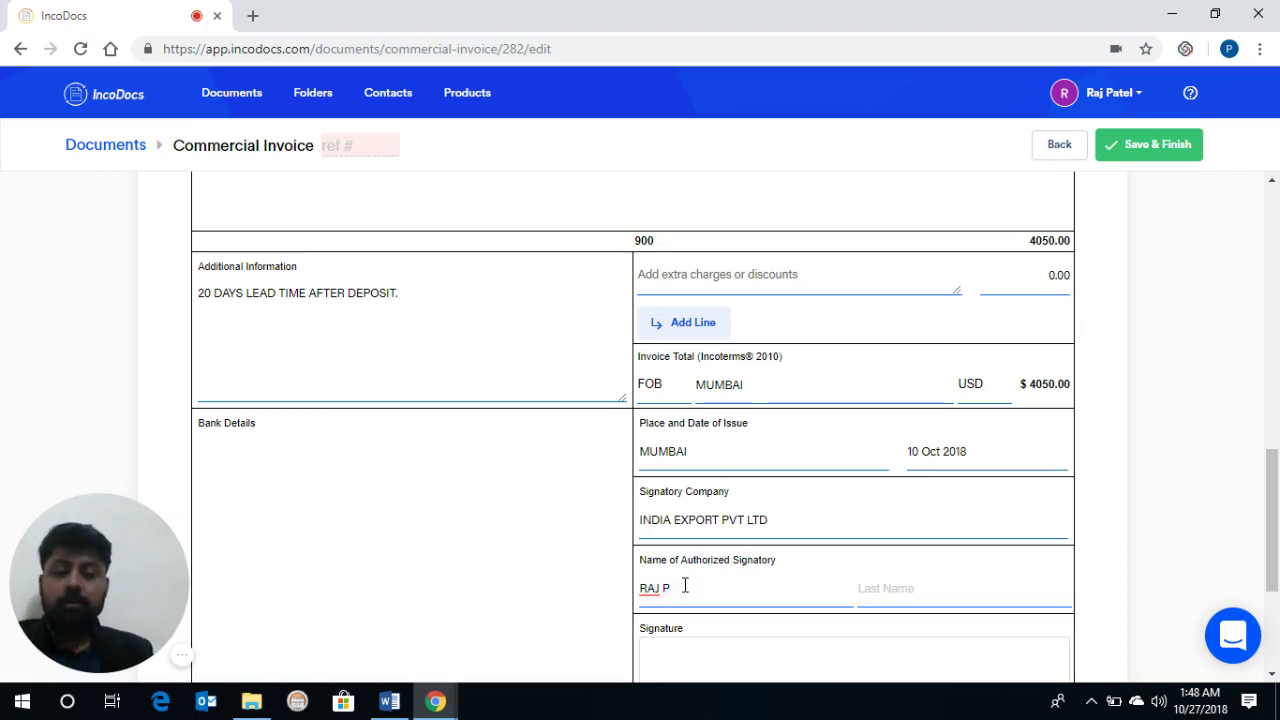
pyautogui.write('PATE:L')
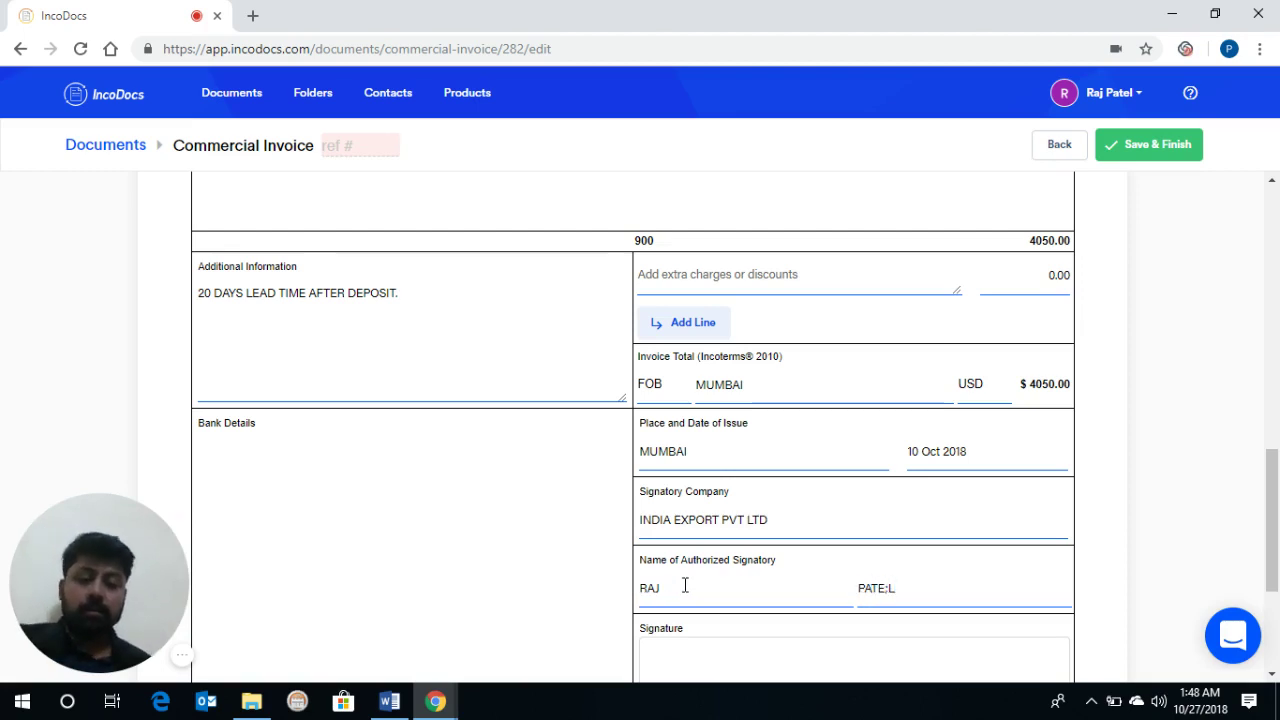
pyautogui.press('BackSpace')
pyautogui.press('BackSpace')
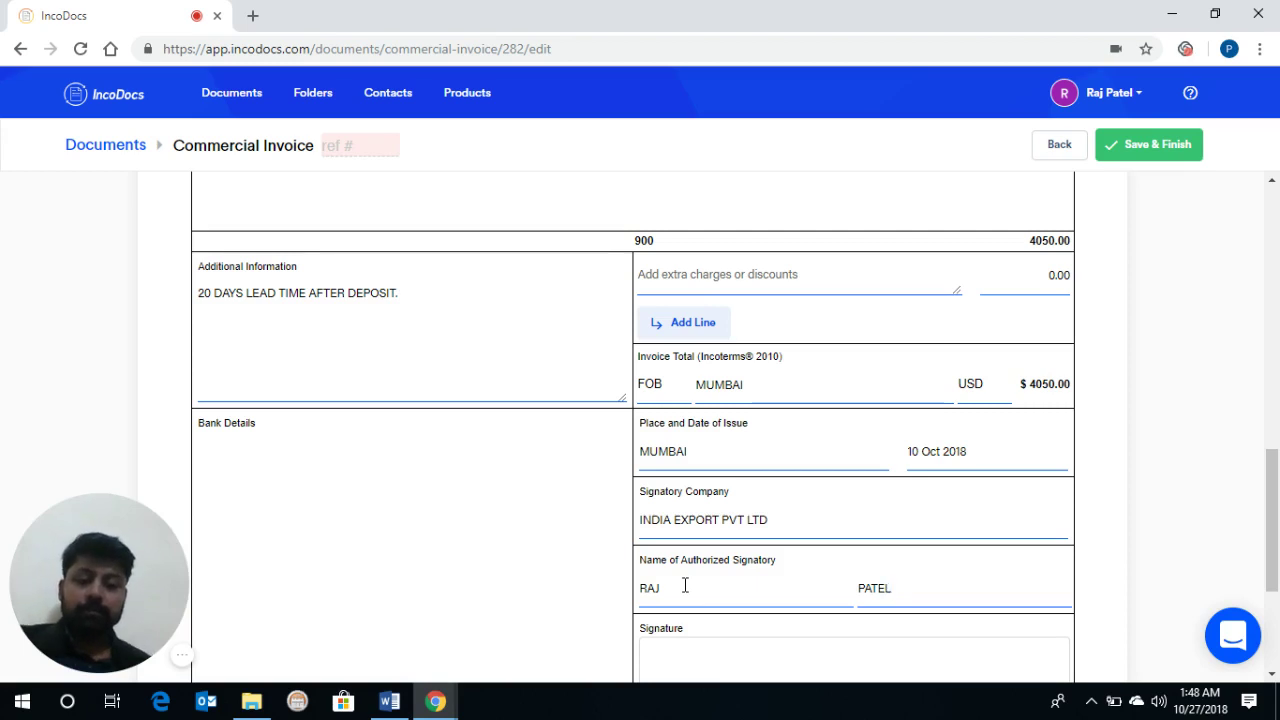
# Replace a hand-drawn trial signature with the saved profile signature in the signature box.
pyautogui.scroll(-1, 834, 434)
pyautogui.scroll(-2, 837, 443)
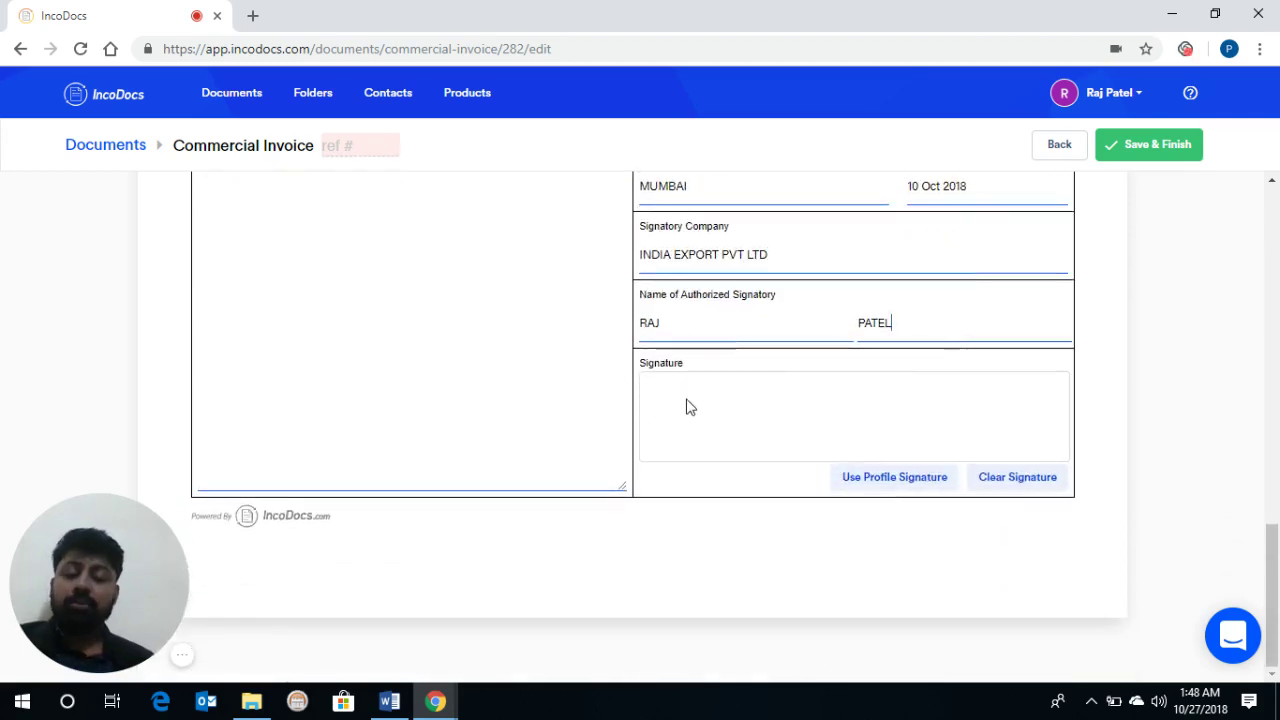
pyautogui.moveTo(808, 409)
pyautogui.mouseDown()
pyautogui.moveTo(768, 447)
pyautogui.moveTo(982, 423)
pyautogui.mouseUp()
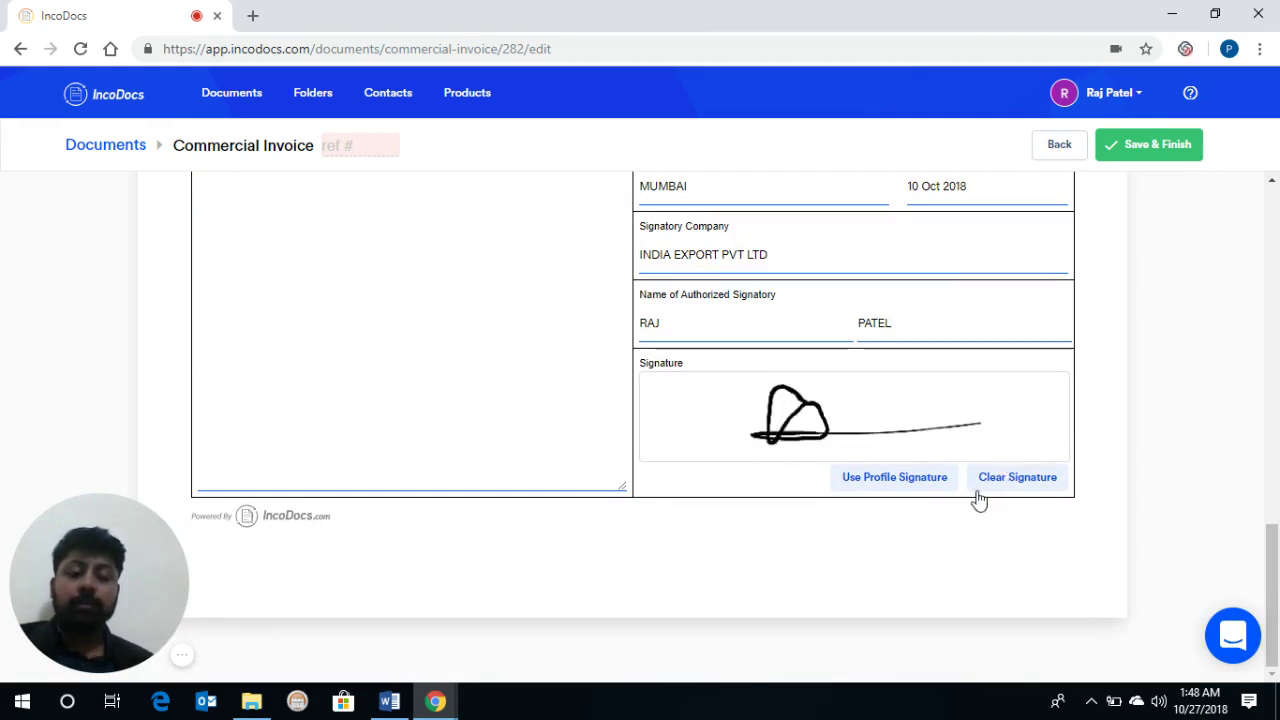
pyautogui.click(1032, 480)
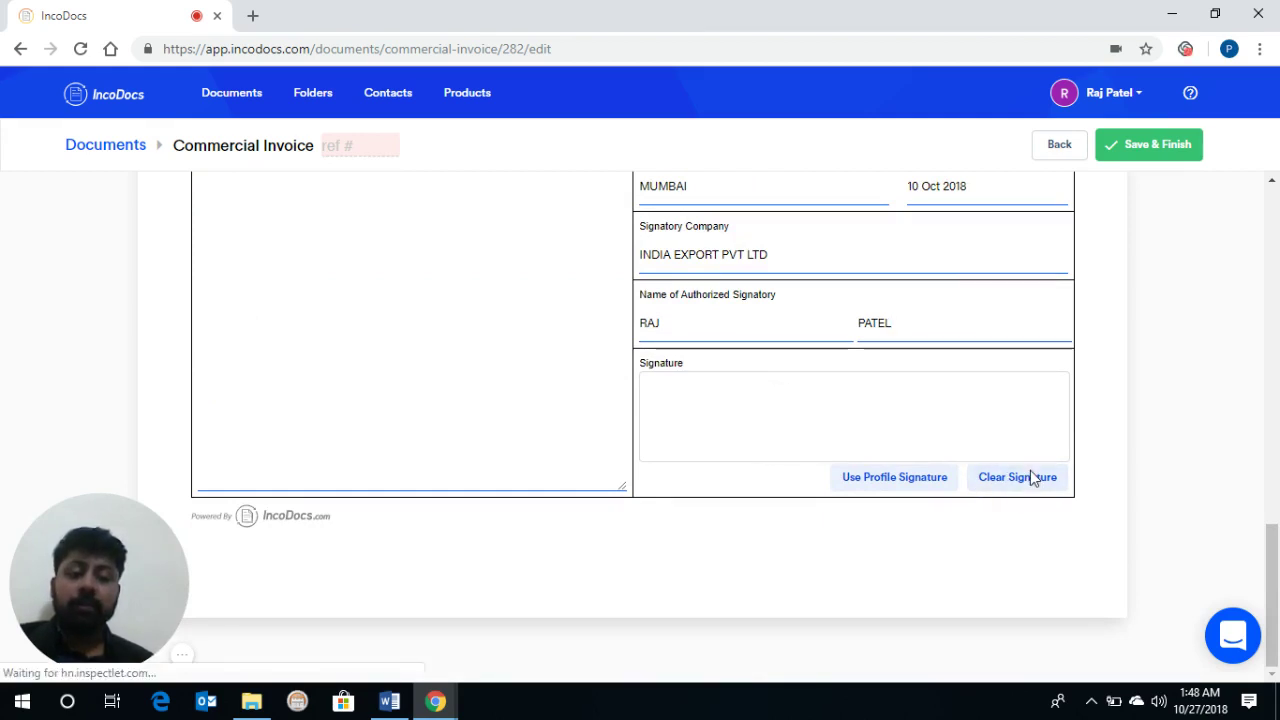
pyautogui.click(871, 481)
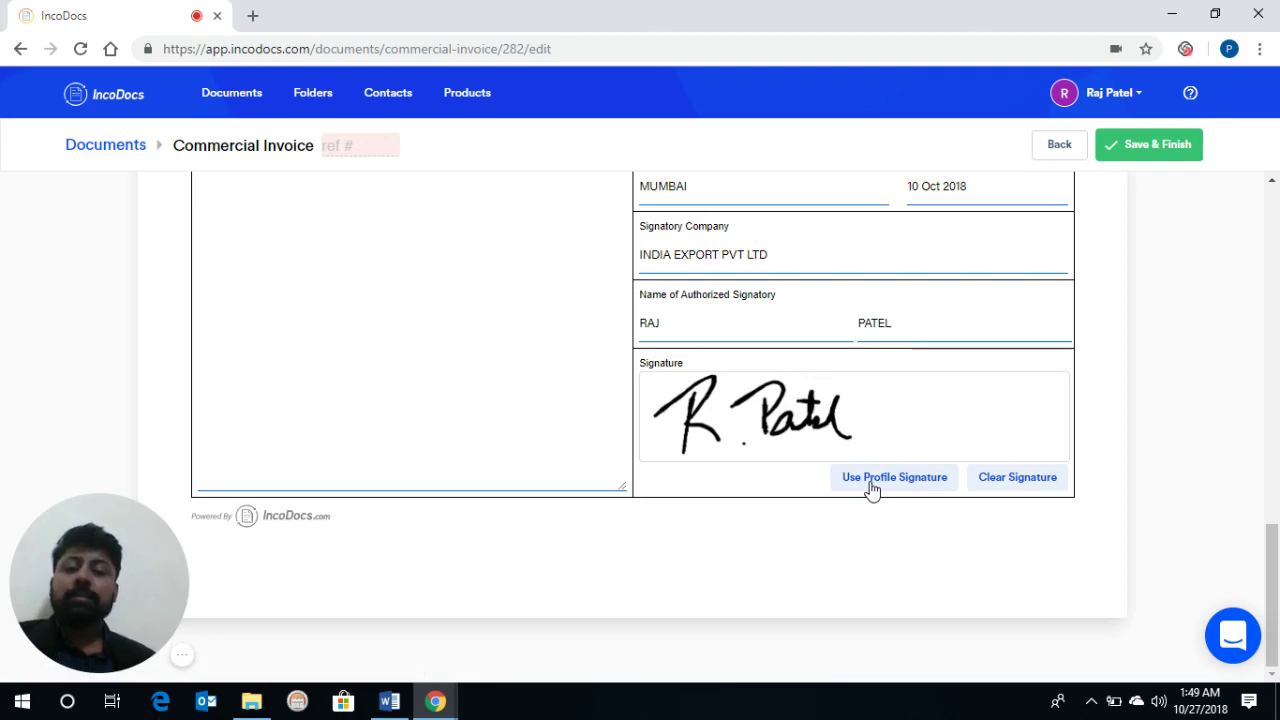
pyautogui.scroll(4, 871, 485)
# Enter 555 as the invoice reference number and save it with Save & Finish.
pyautogui.scroll(5, 871, 487)
pyautogui.scroll(3, 720, 370)
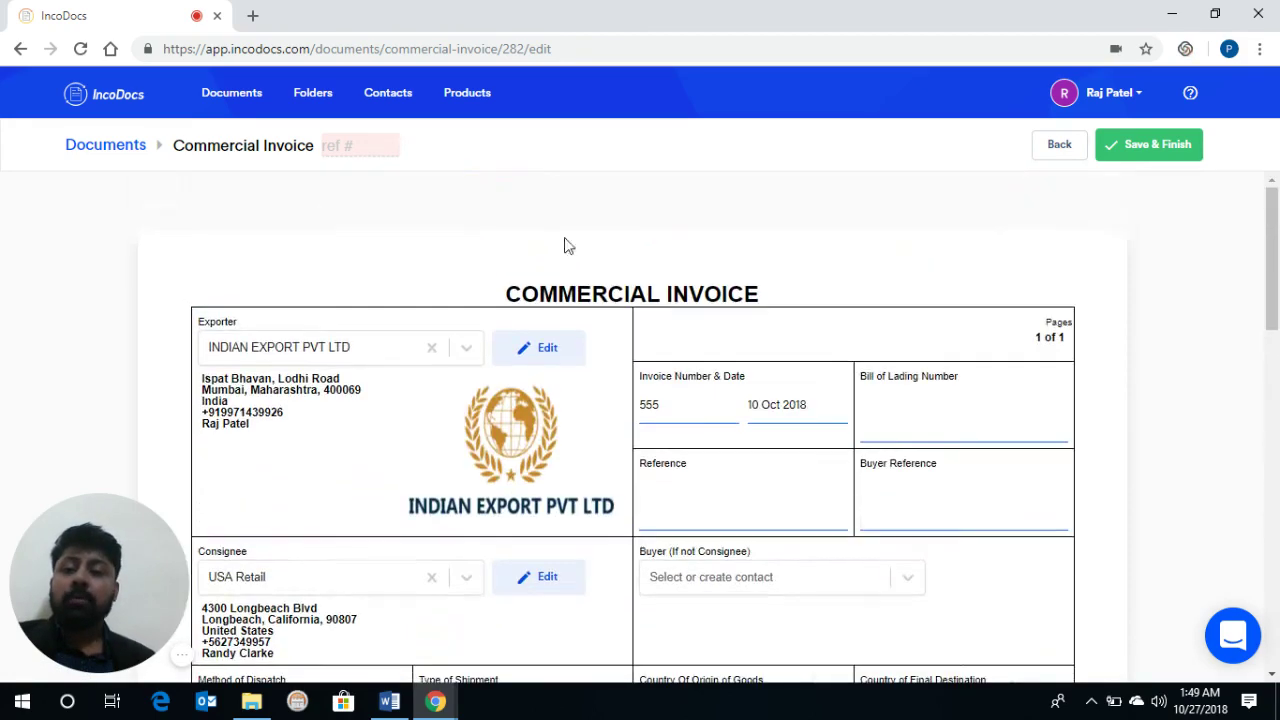
pyautogui.click(352, 146)
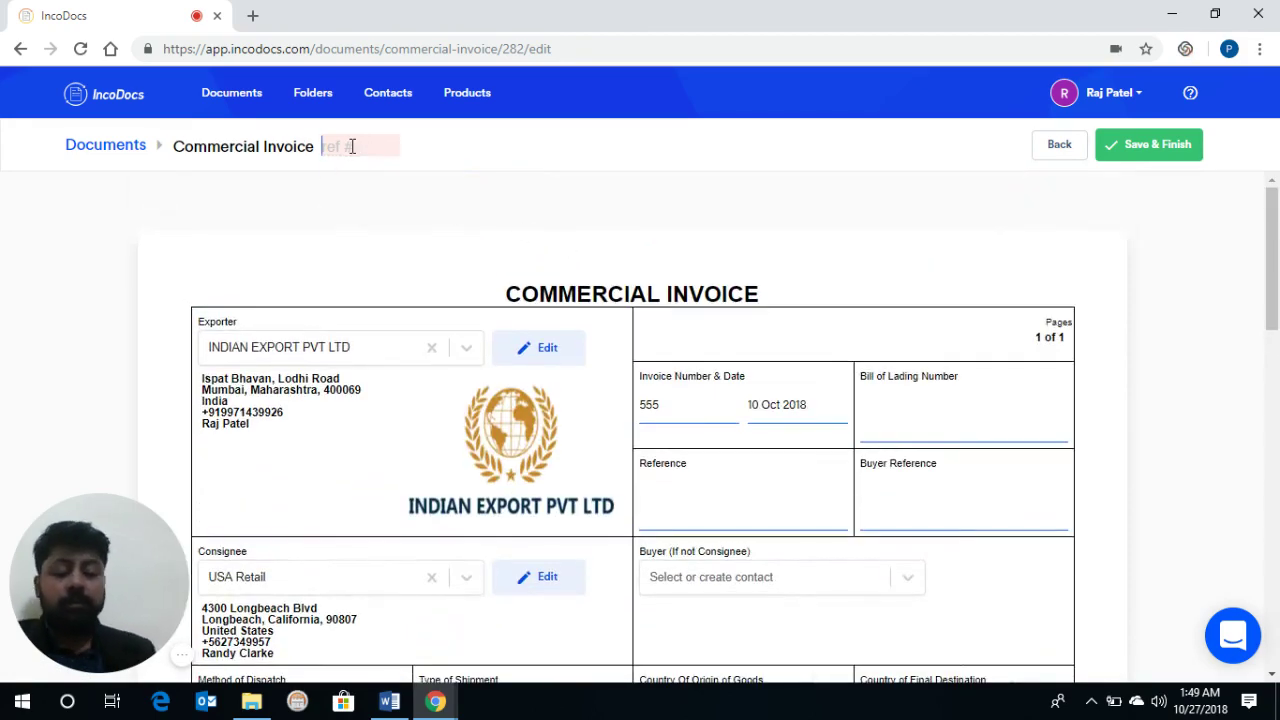
pyautogui.write('555')
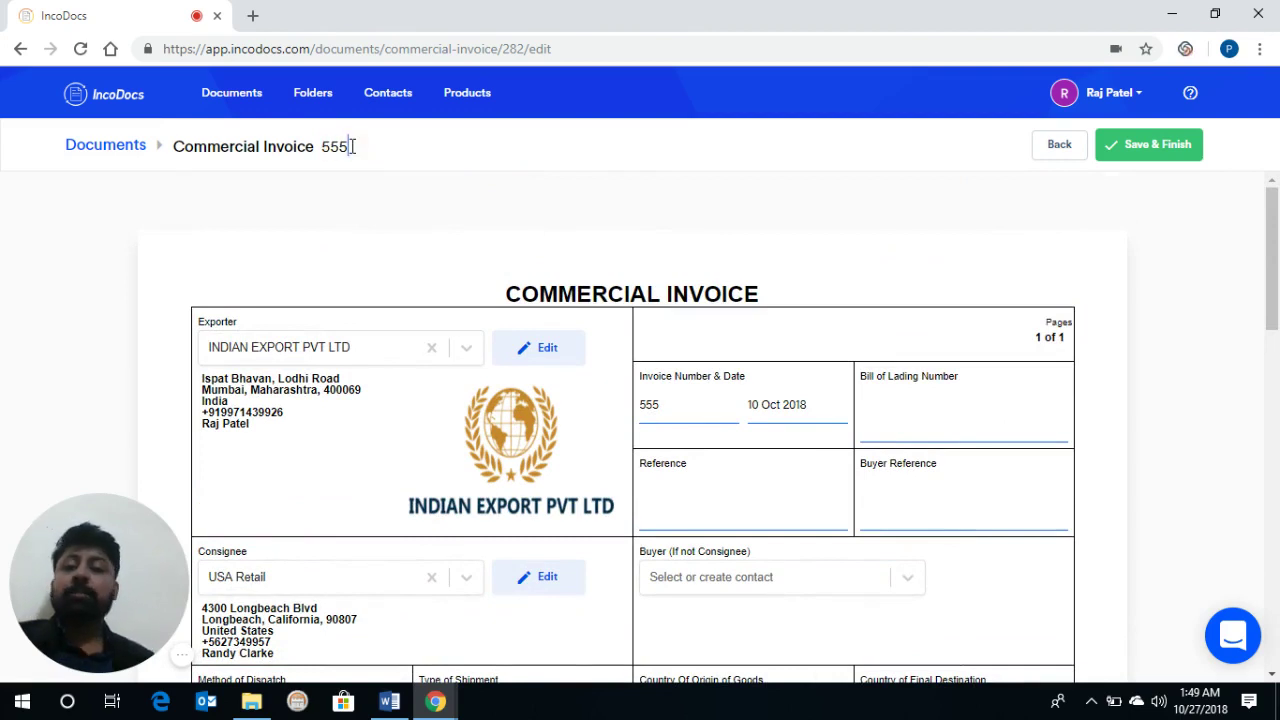
pyautogui.click(1157, 149)
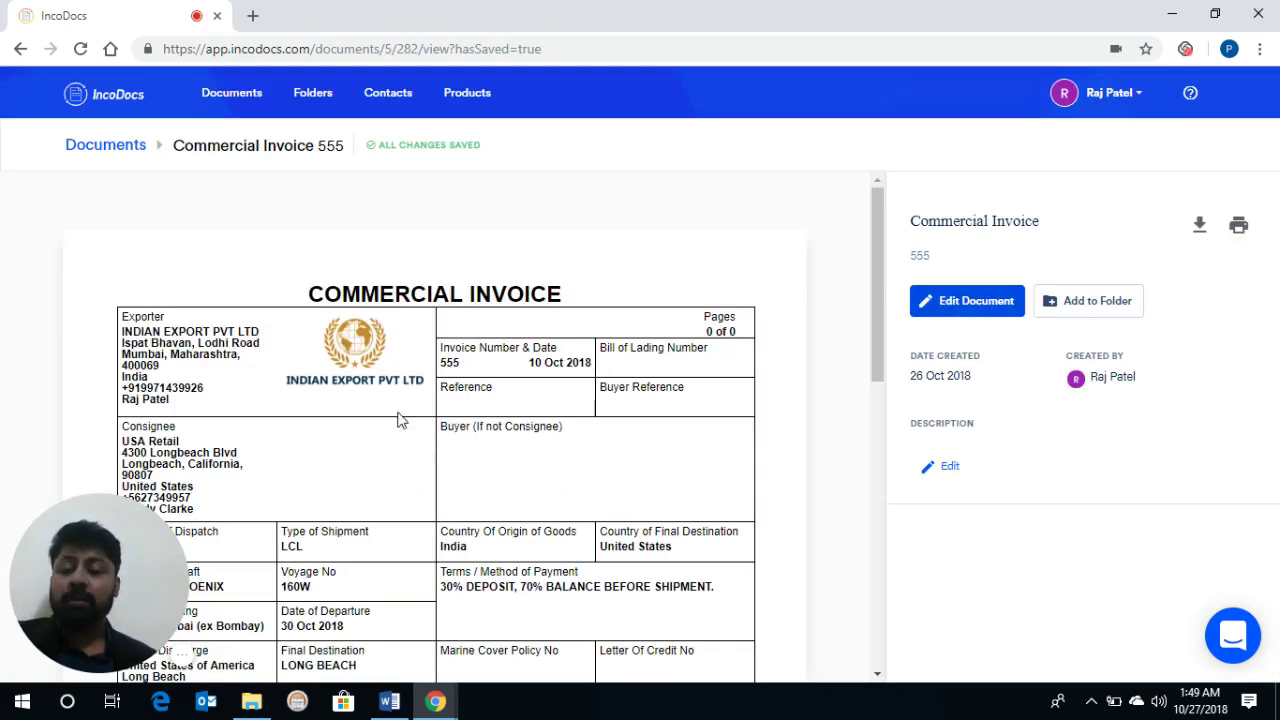
pyautogui.scroll(-3, 385, 410)
pyautogui.scroll(-3, 385, 410)
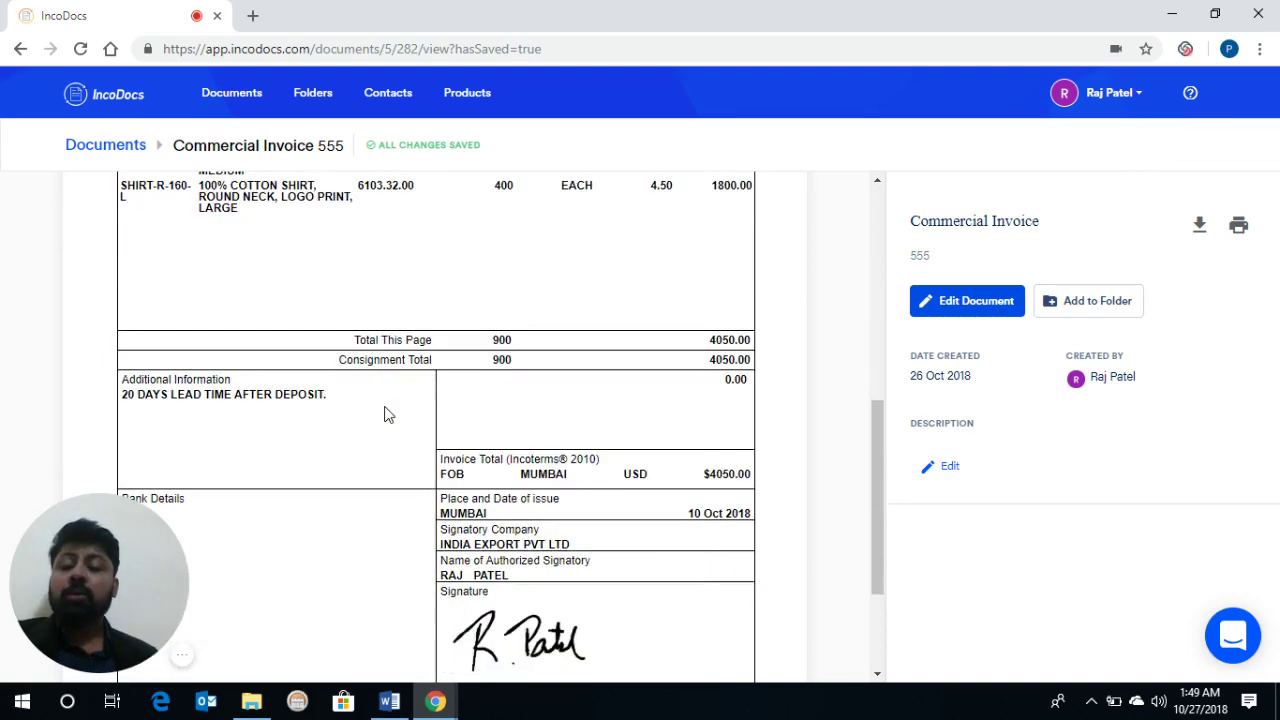
pyautogui.scroll(6, 386, 408)
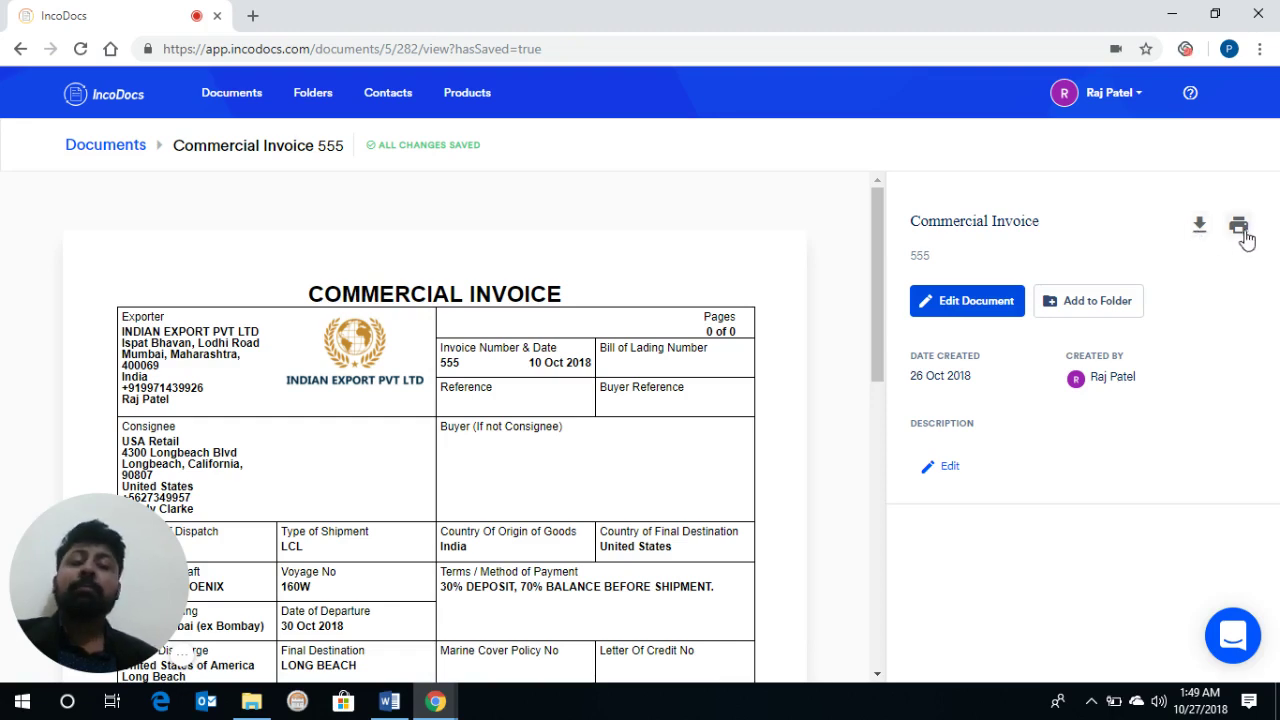
# Open invoice 555 as a printable PDF in a new tab, then return to the IncoDocs tab.
pyautogui.click(1241, 231)
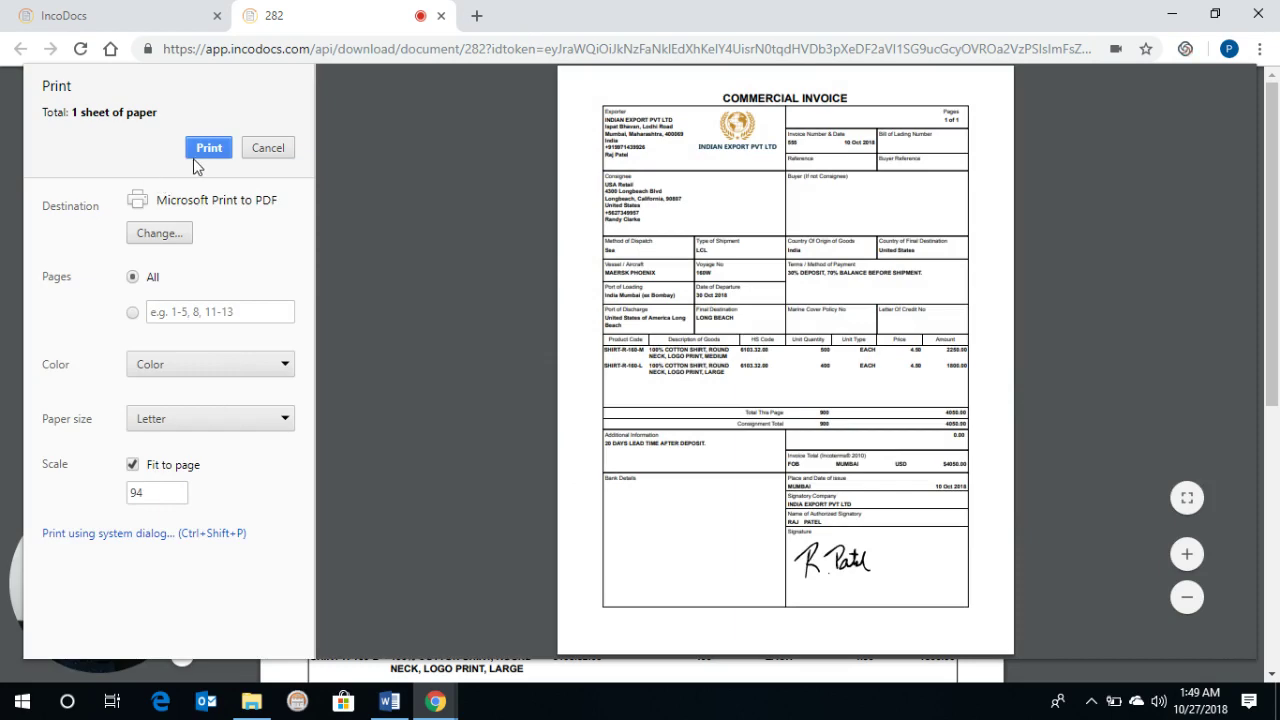
pyautogui.click(100, 12)
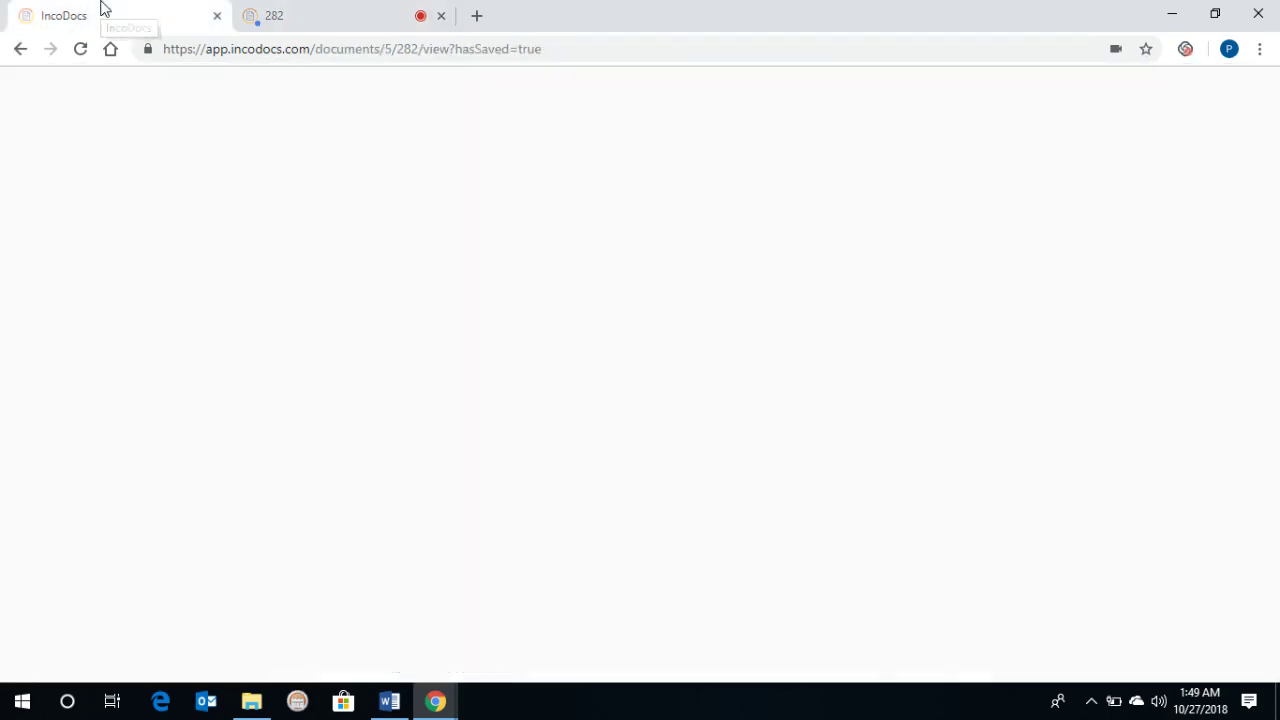